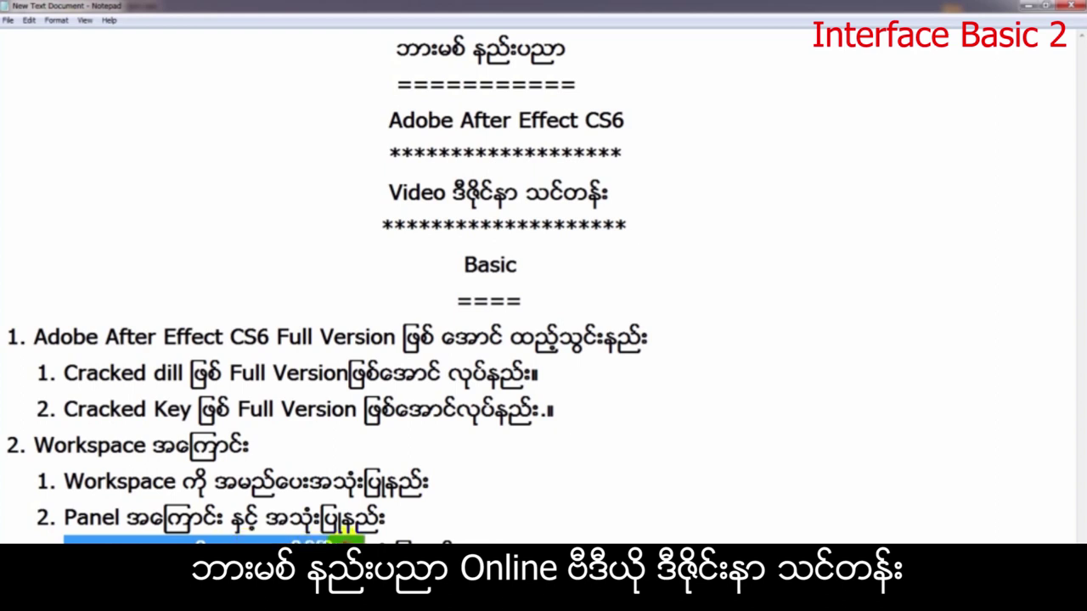
Look through the available workspaces and dismiss the Intel ME FW Recovery Agent notification.
click(463, 537)
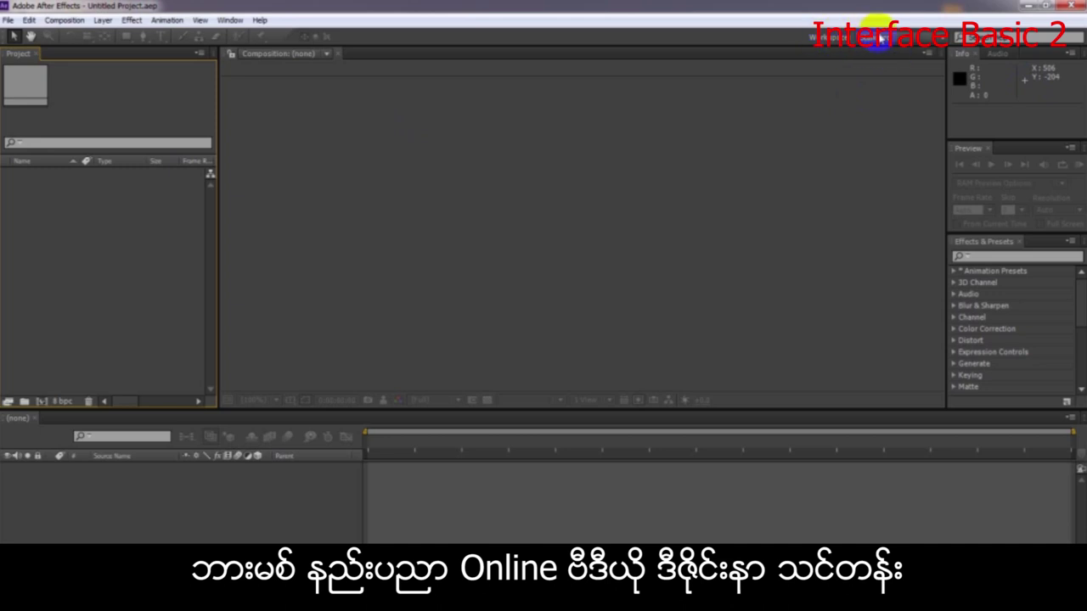
click(883, 40)
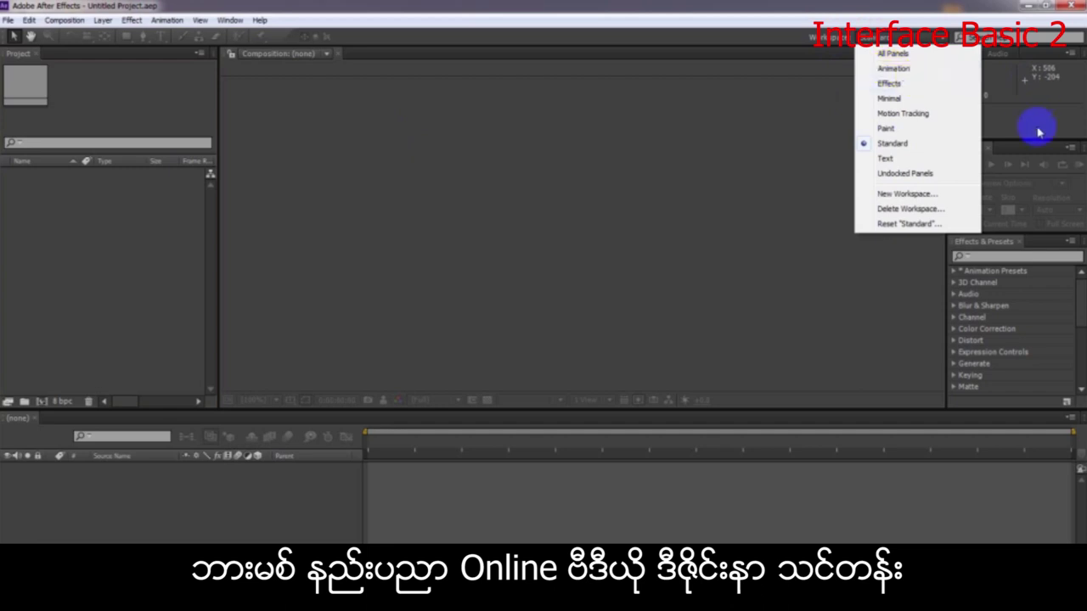
click(96, 270)
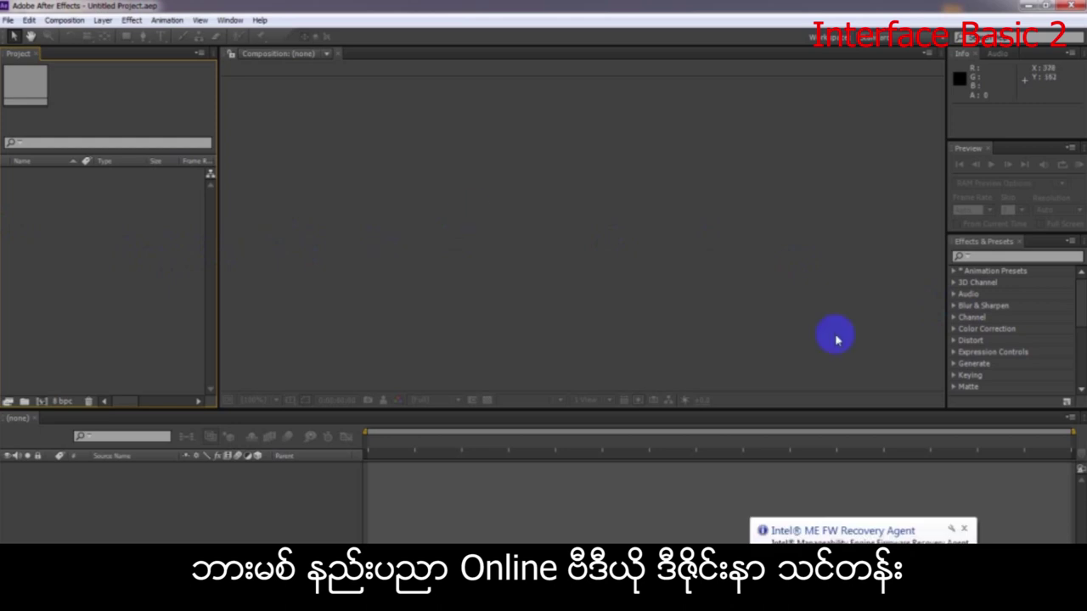
click(964, 529)
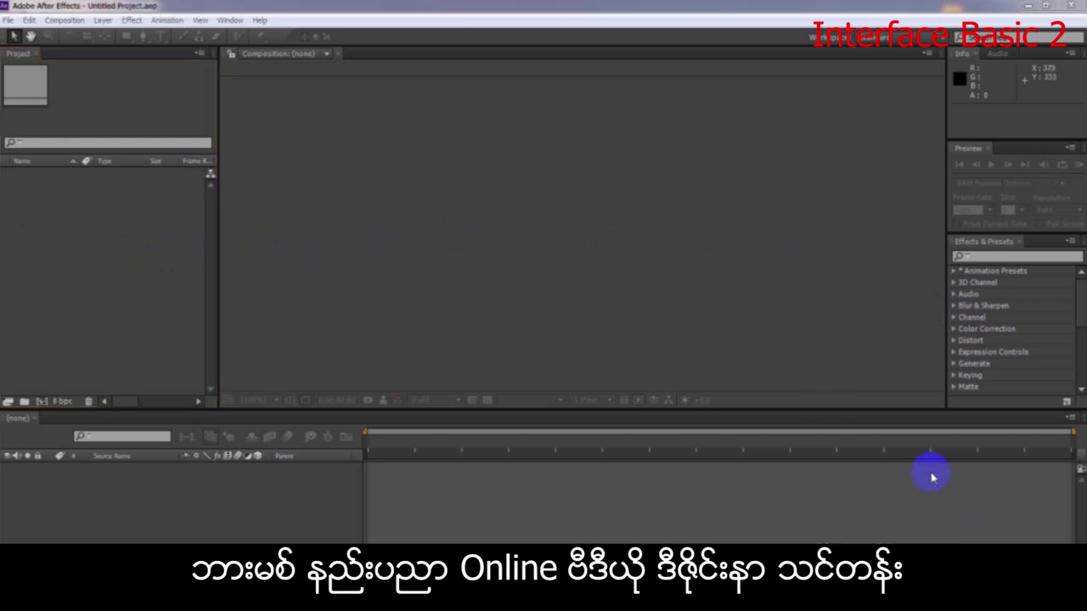
Switch the workspace layout to Animation.
click(905, 35)
click(893, 68)
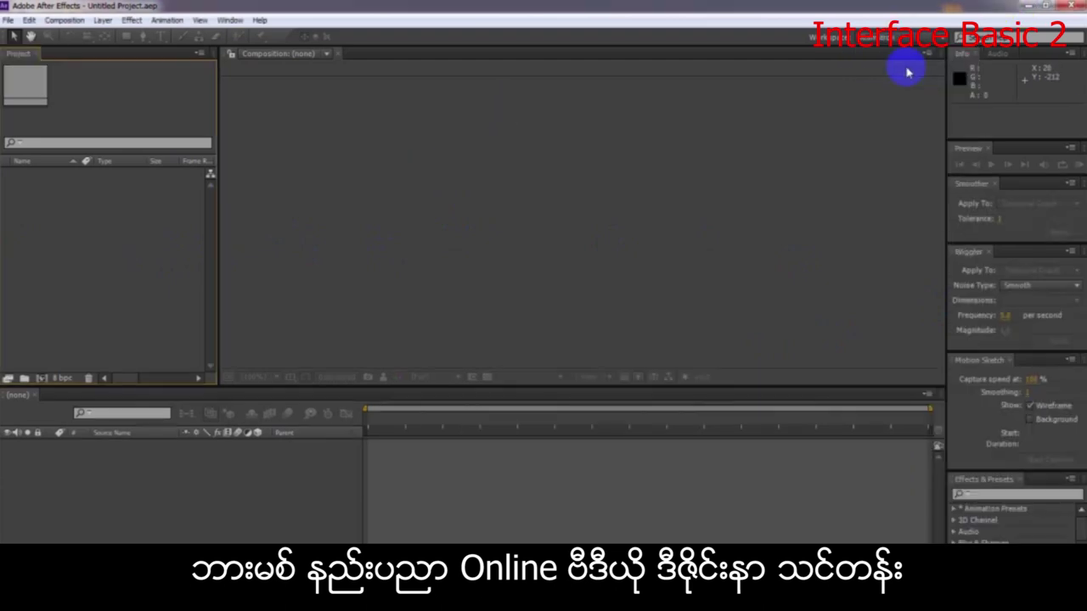
click(883, 36)
click(893, 70)
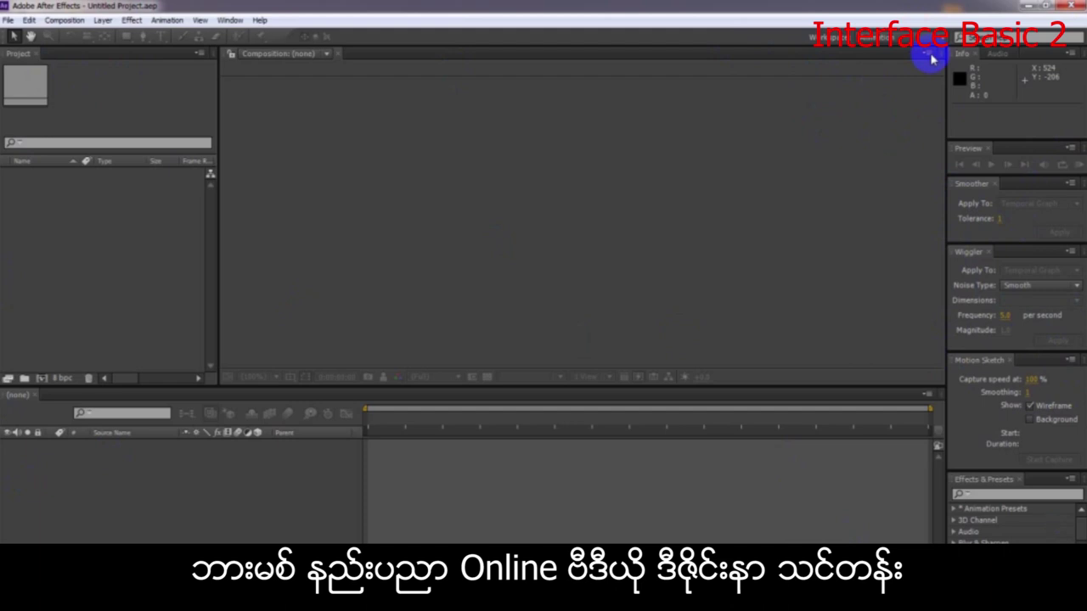
Try out the Minimal workspace, followed by the Text workspace.
click(887, 40)
click(887, 99)
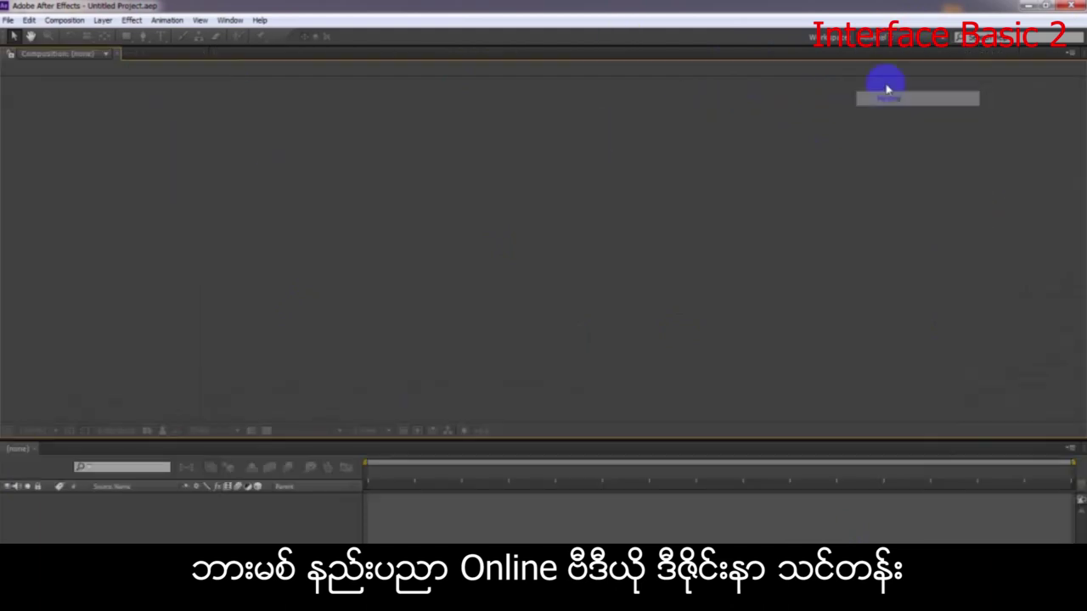
click(887, 39)
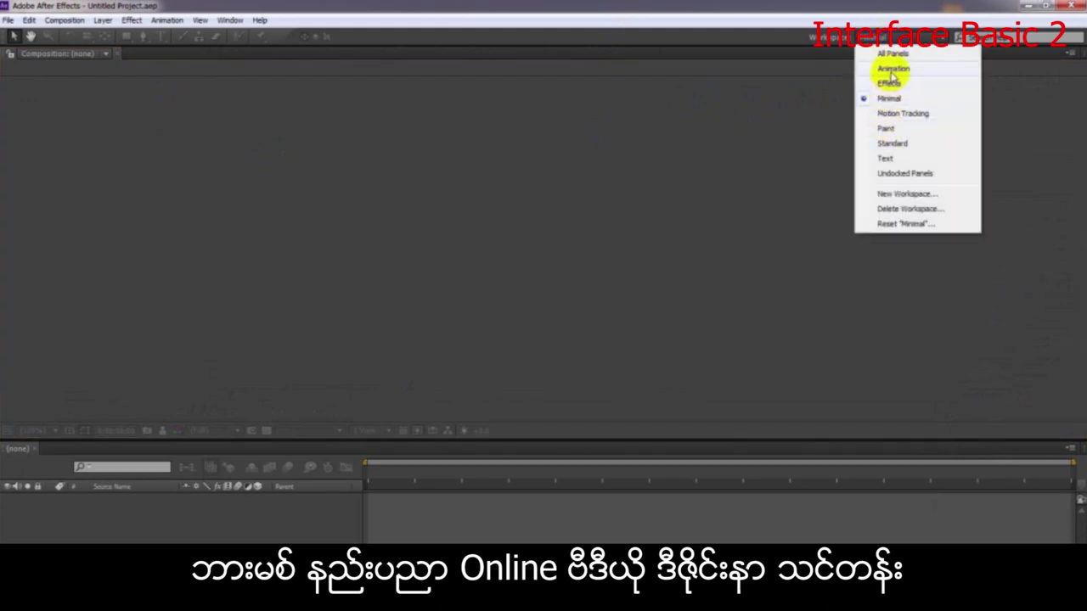
click(886, 158)
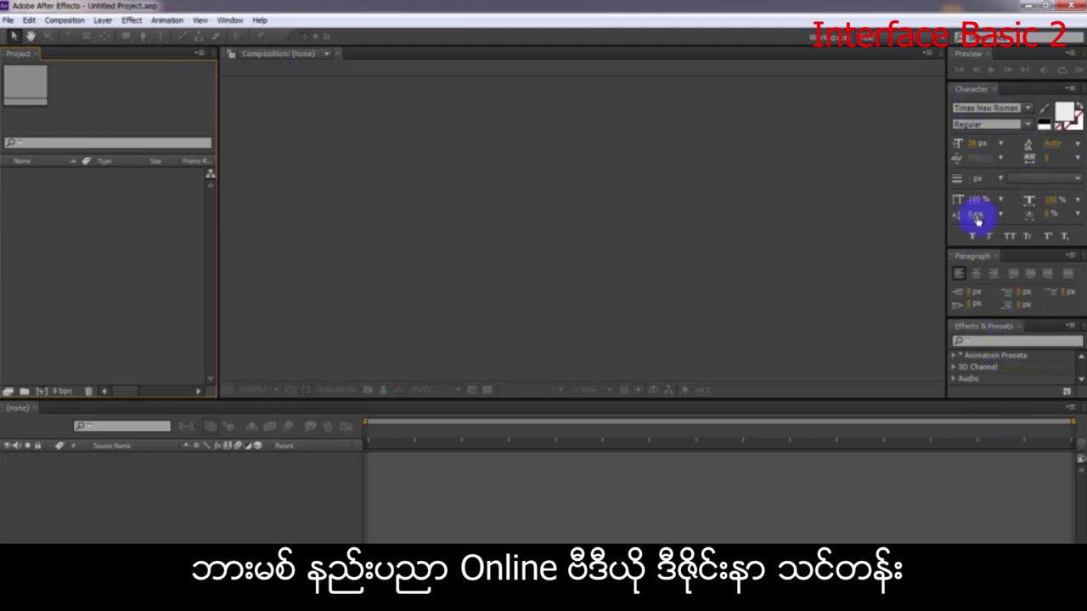
Return to the Animation workspace and close its Motion Sketch and Wiggler panels.
click(913, 34)
click(890, 71)
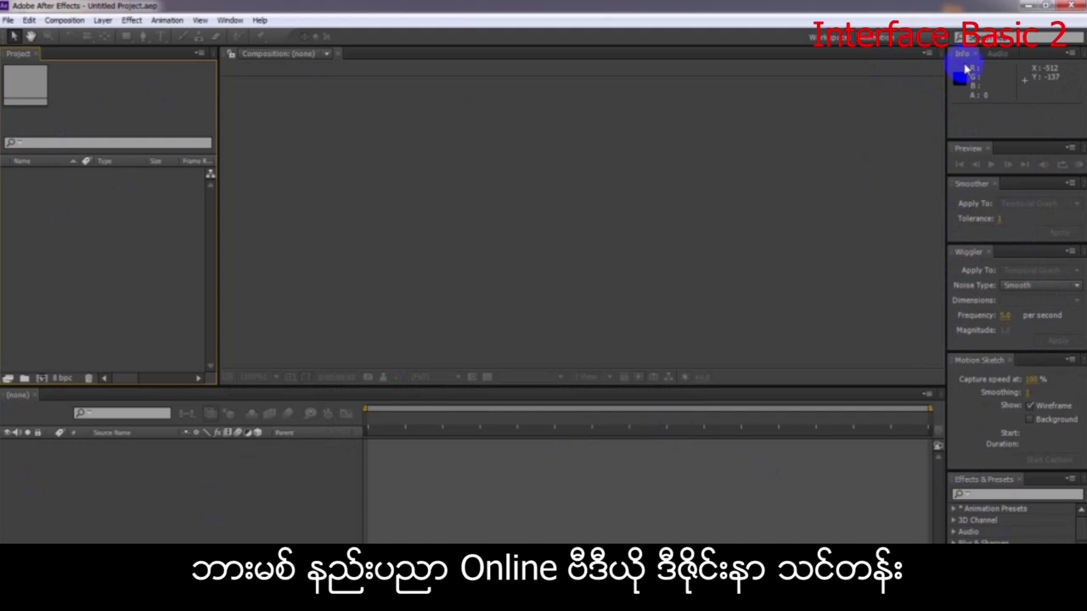
click(1011, 362)
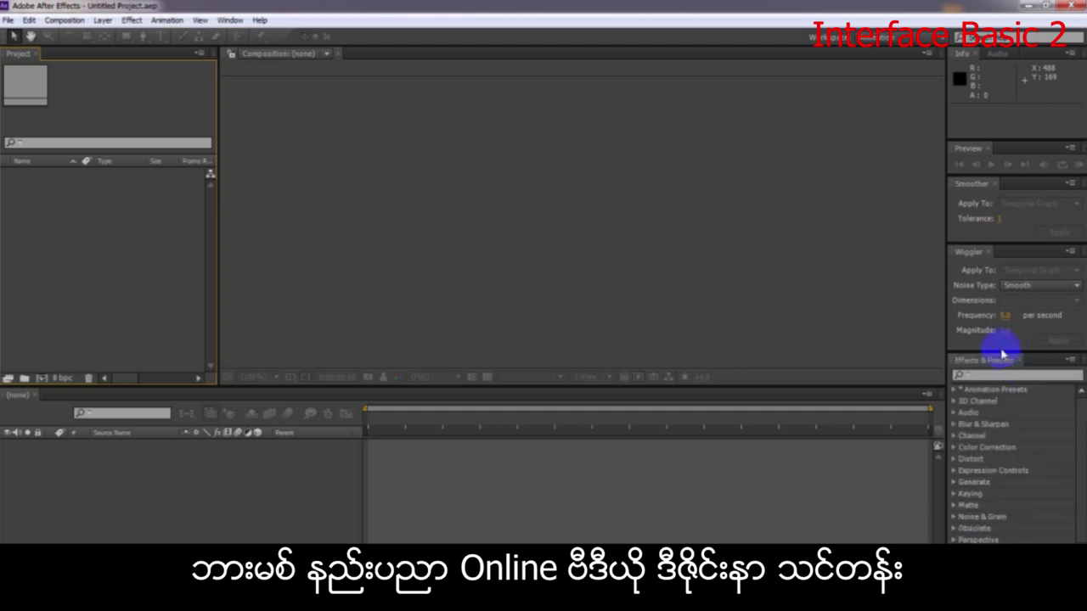
click(987, 252)
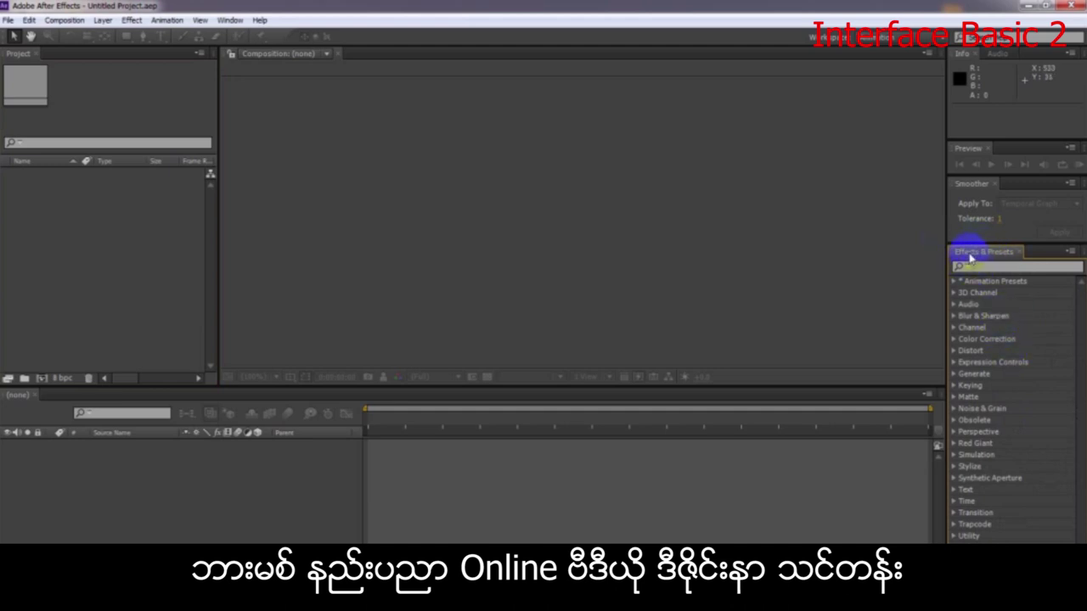
Dock the Effects & Presets and Preview panels into the Info panel's group and close the Smoother panel.
drag(970, 256, 975, 63)
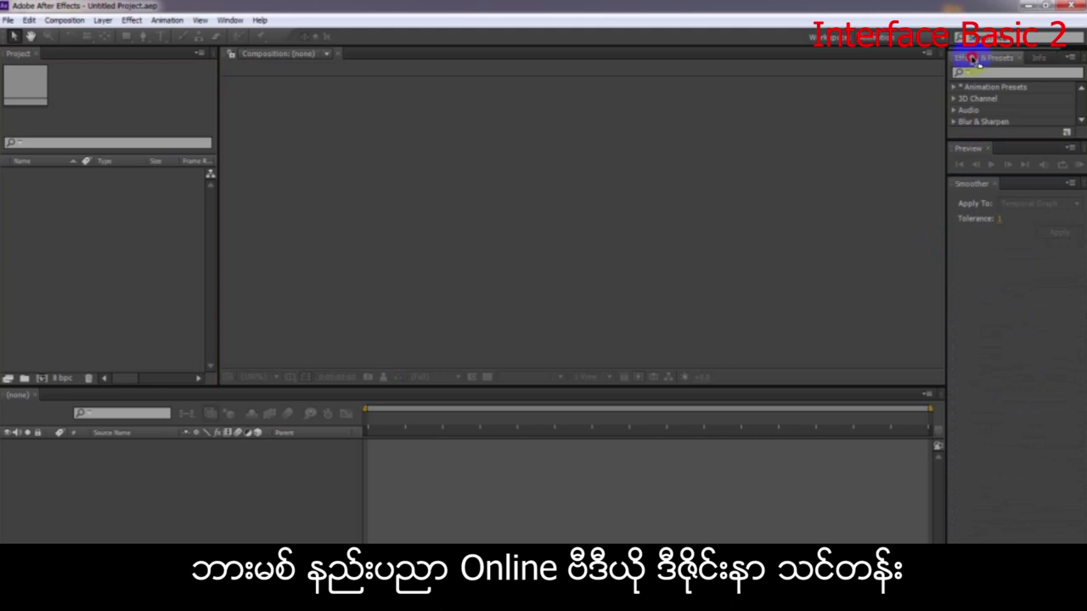
drag(988, 154, 1040, 65)
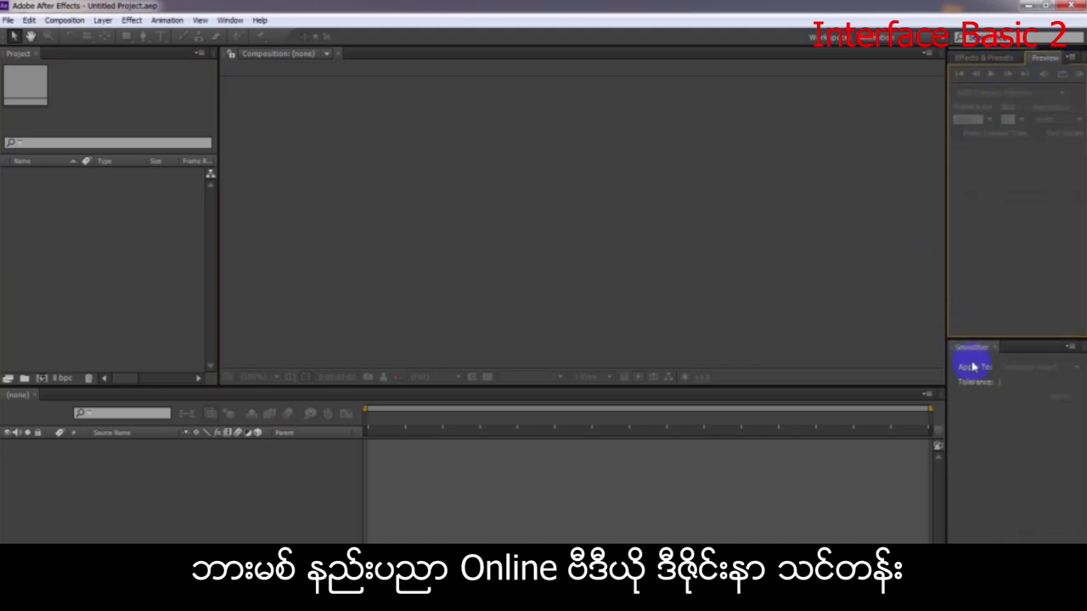
click(995, 349)
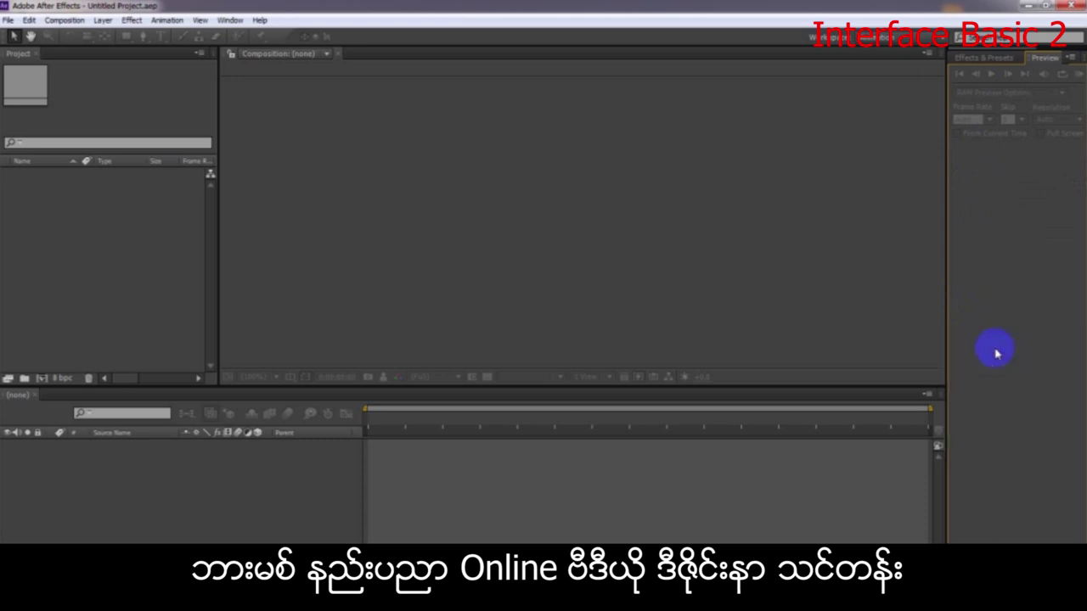
Separate the Effects & Presets panel into its own frame above a group holding Preview, Info and Audio.
click(1043, 58)
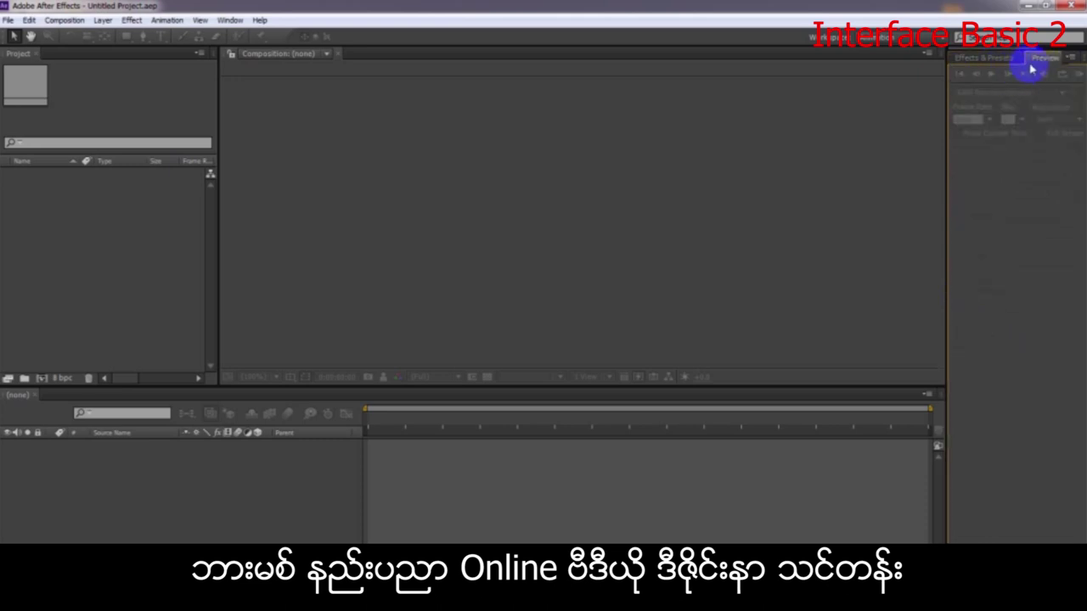
click(986, 58)
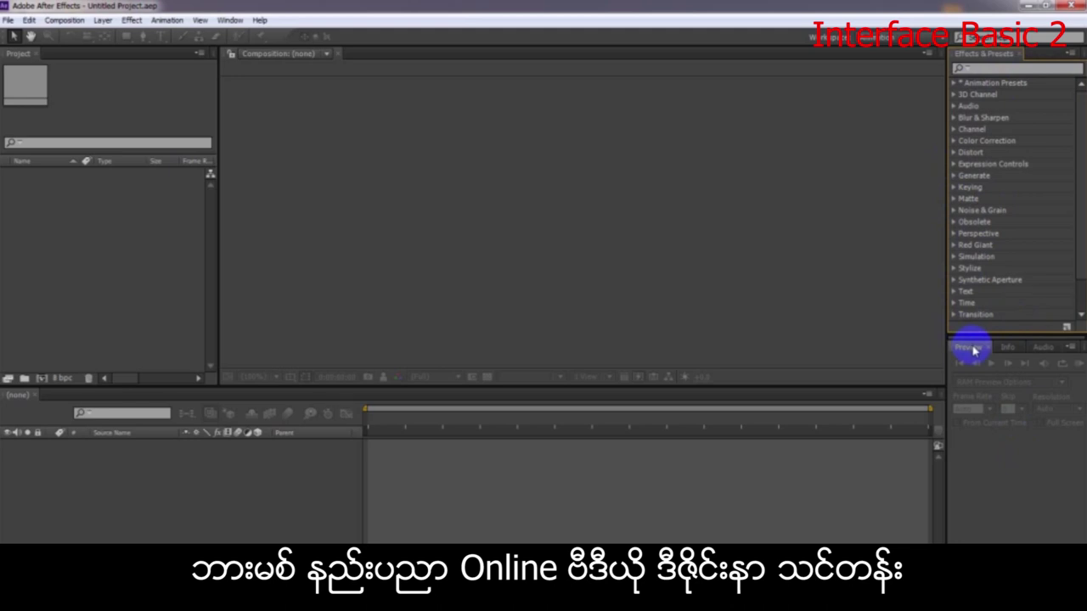
click(13, 61)
click(148, 465)
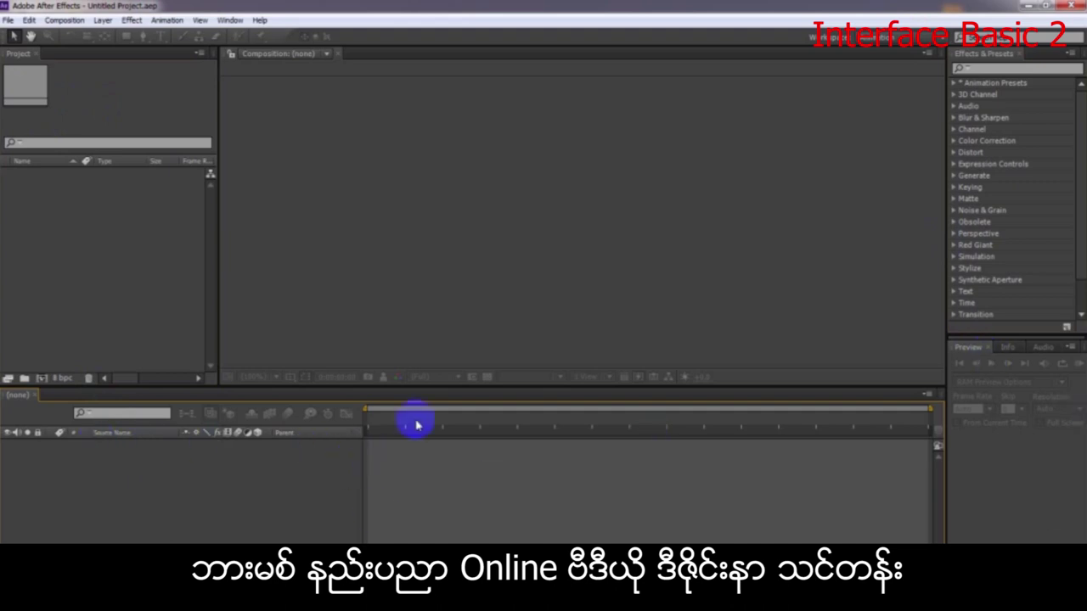
click(967, 56)
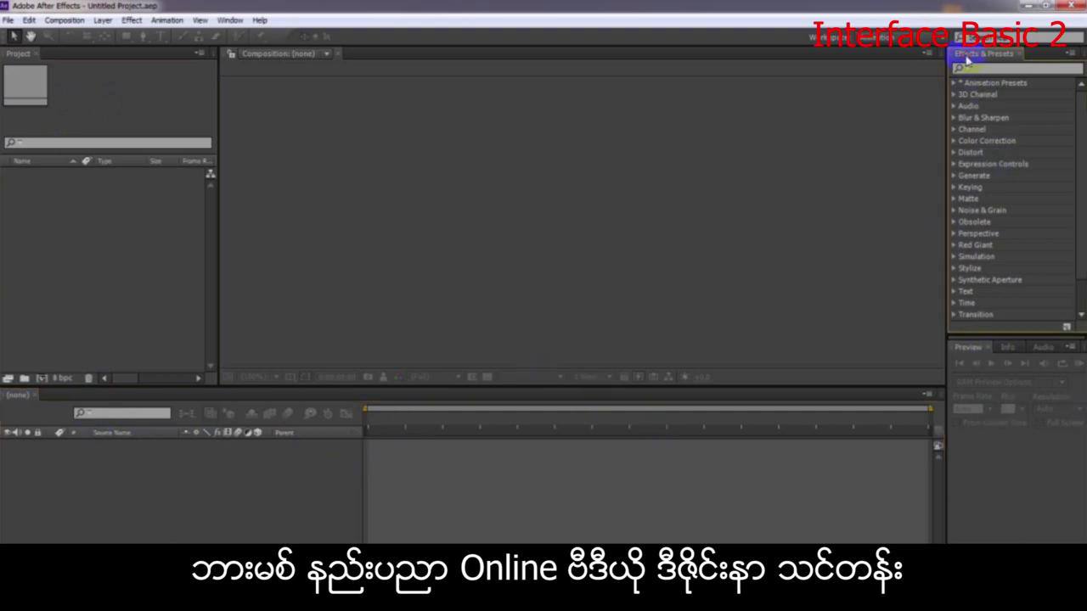
Switch to the Standard workspace and dock the Effects & Presets panel into the Preview panel's group.
click(892, 37)
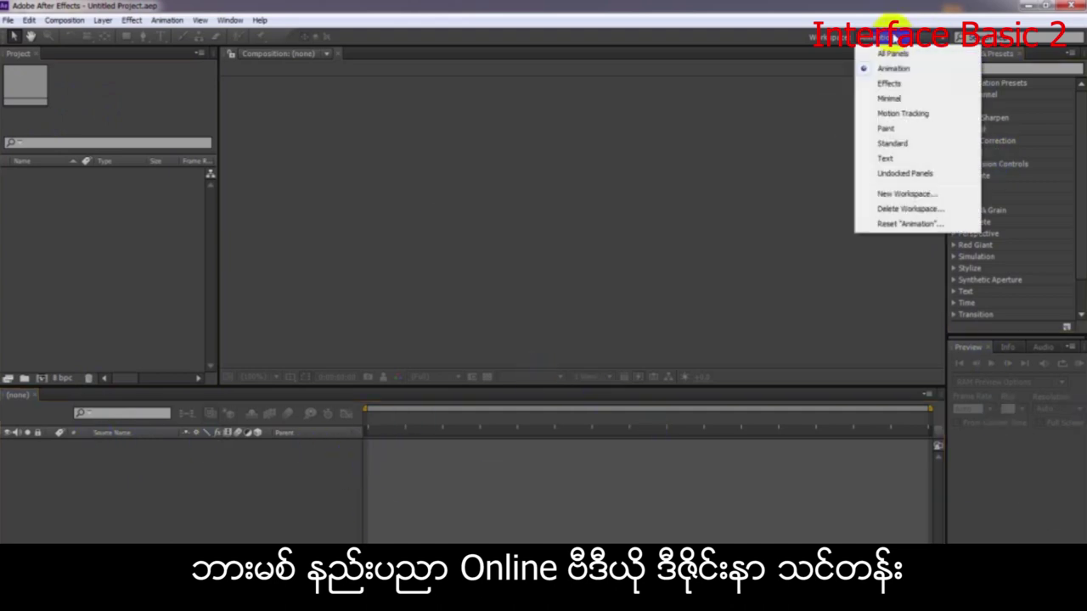
click(893, 144)
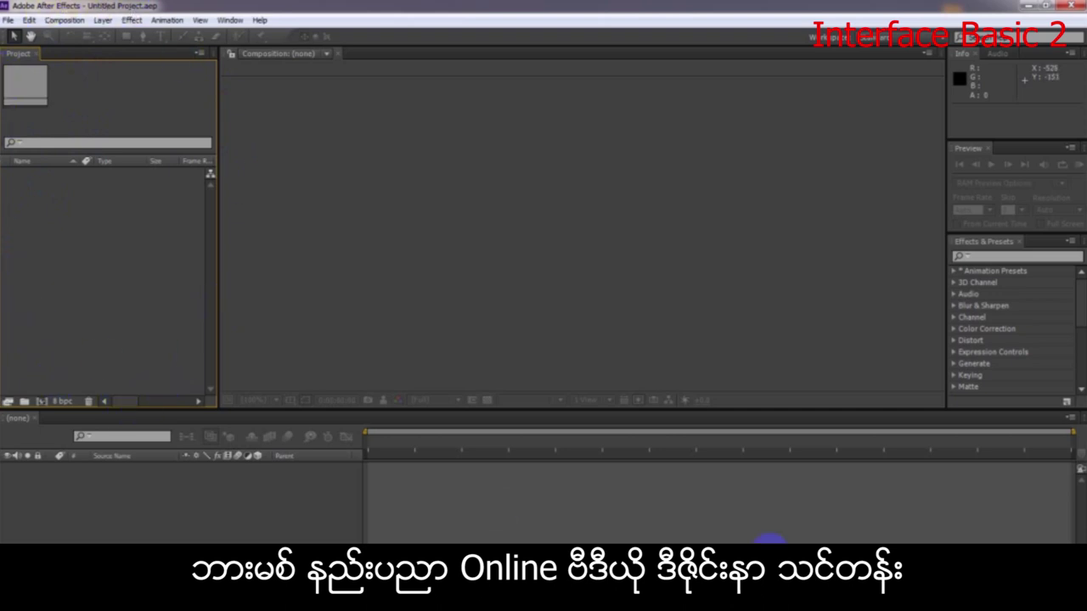
click(339, 498)
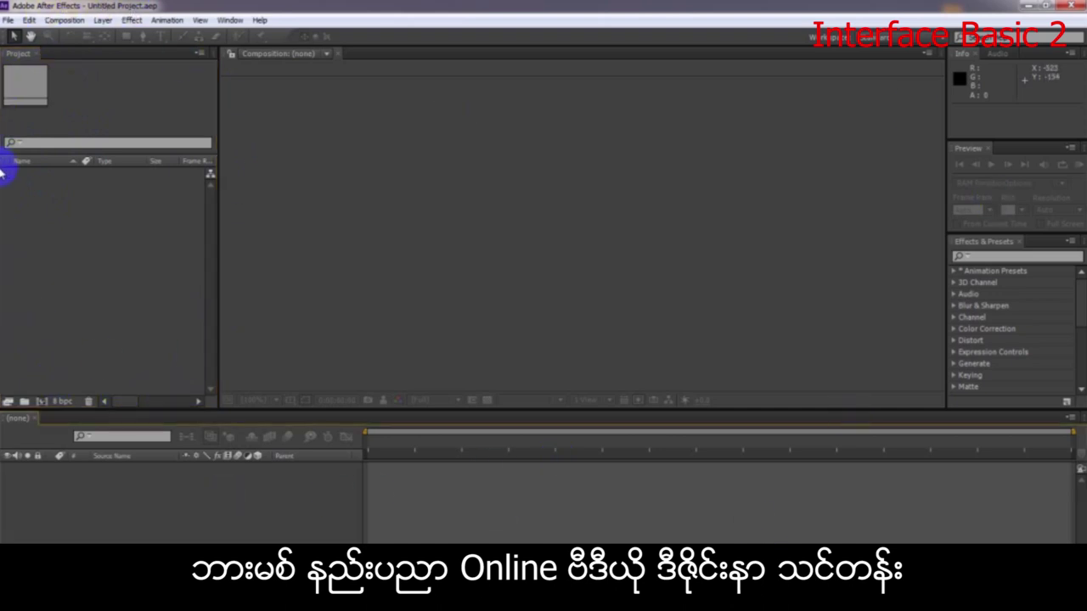
click(48, 253)
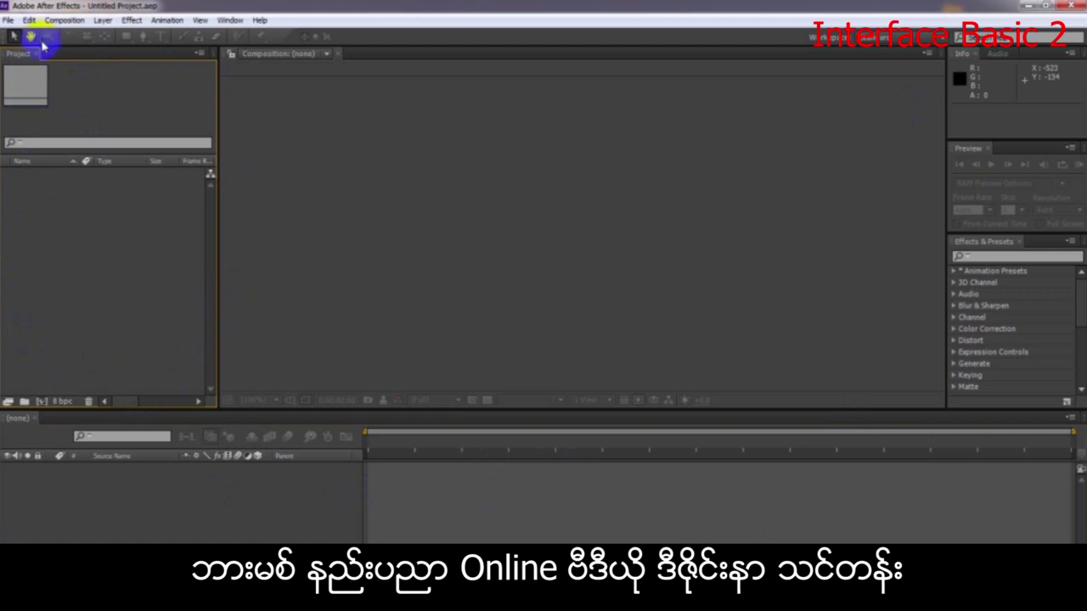
click(988, 245)
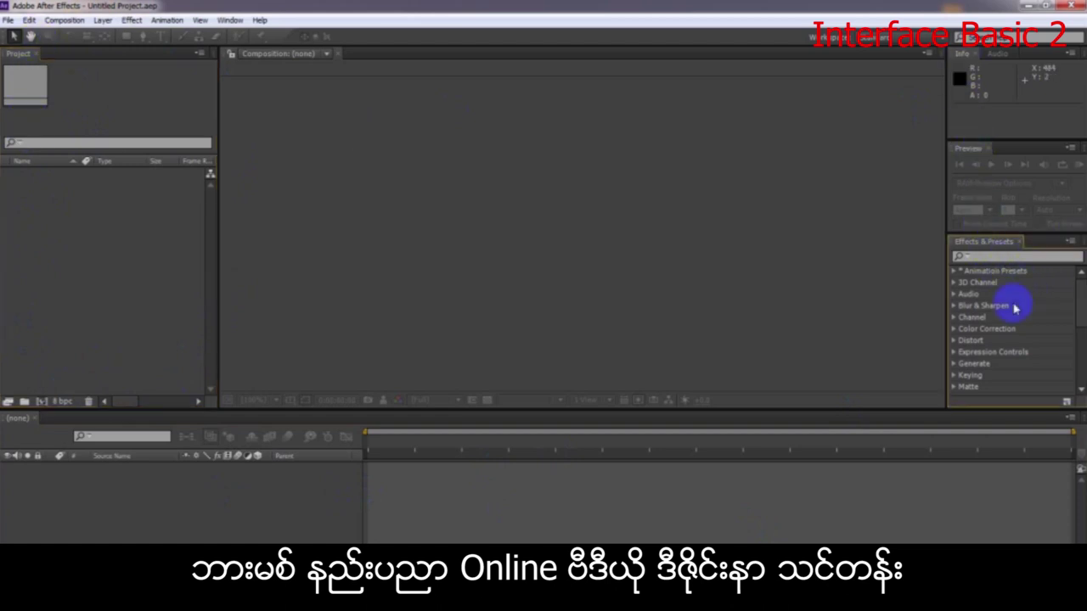
click(1002, 242)
drag(1004, 243, 989, 151)
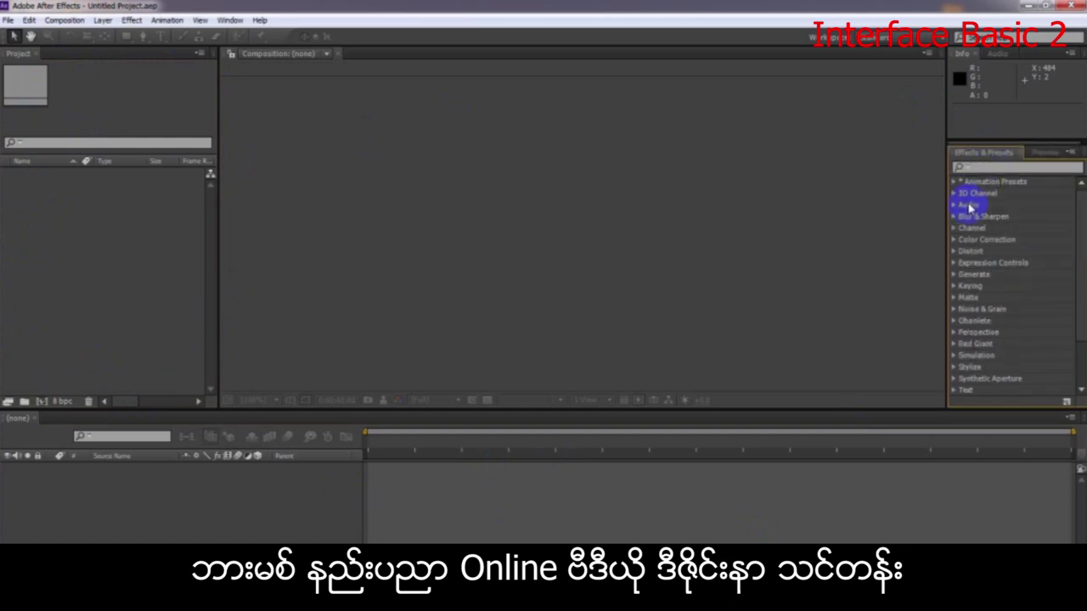
Close the Audio, Effects & Presets and Preview panels, leaving the Info panel open.
click(998, 53)
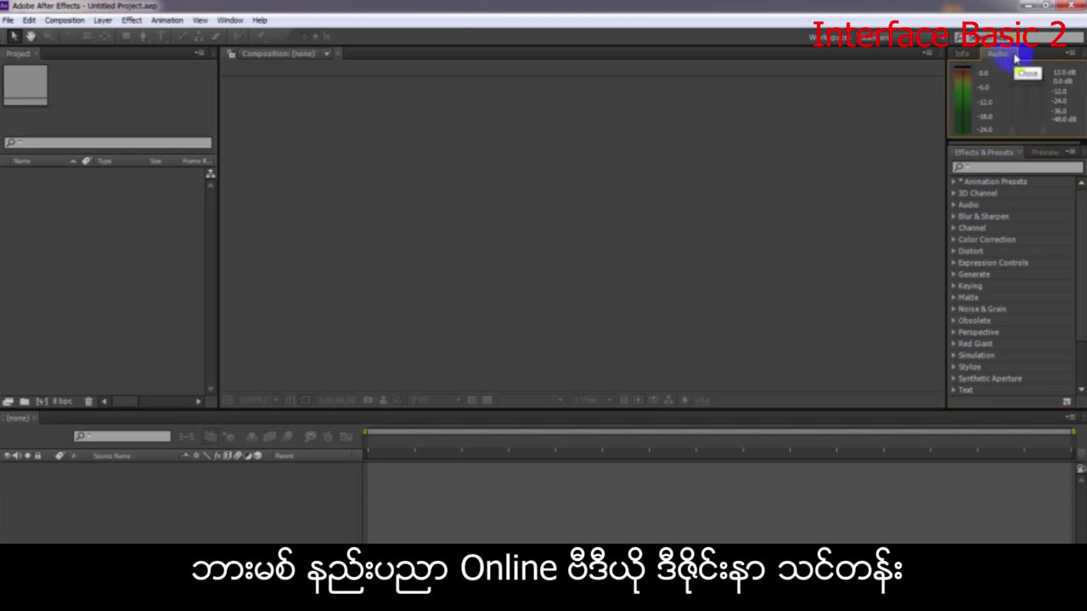
click(1016, 55)
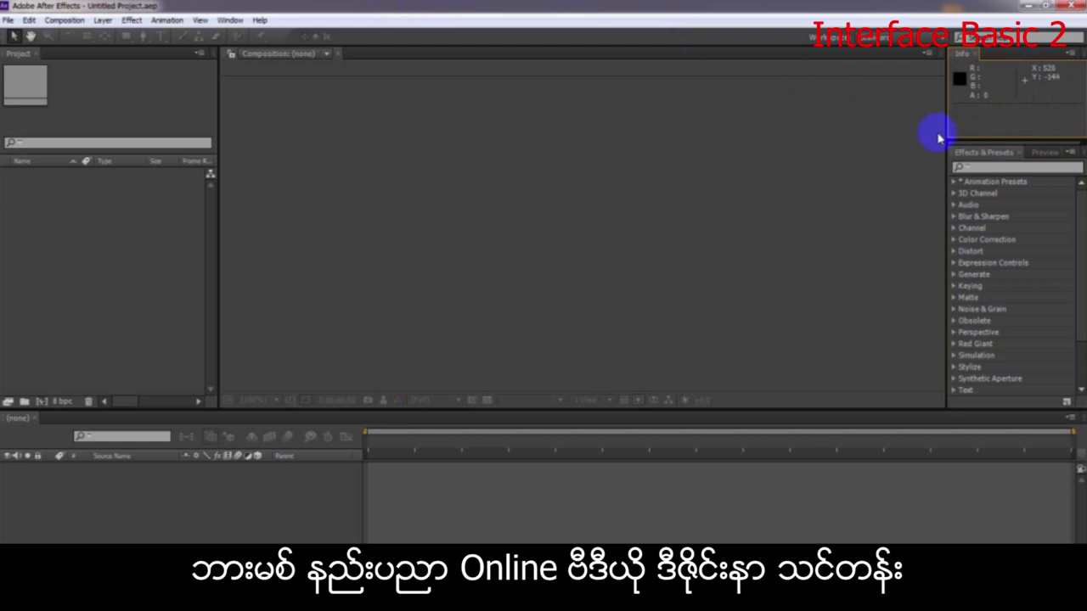
click(1019, 153)
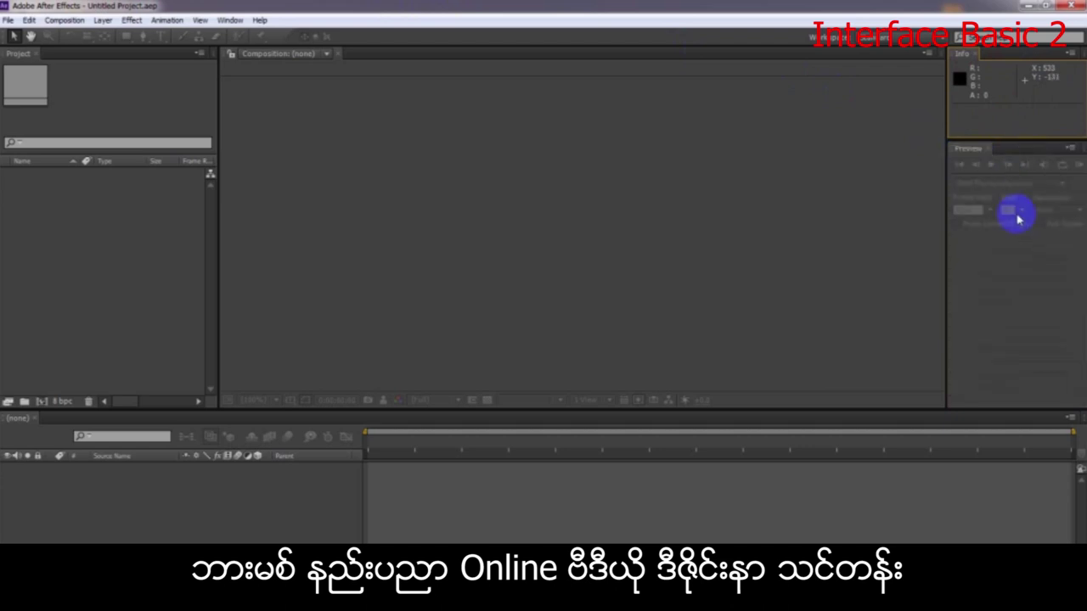
click(989, 150)
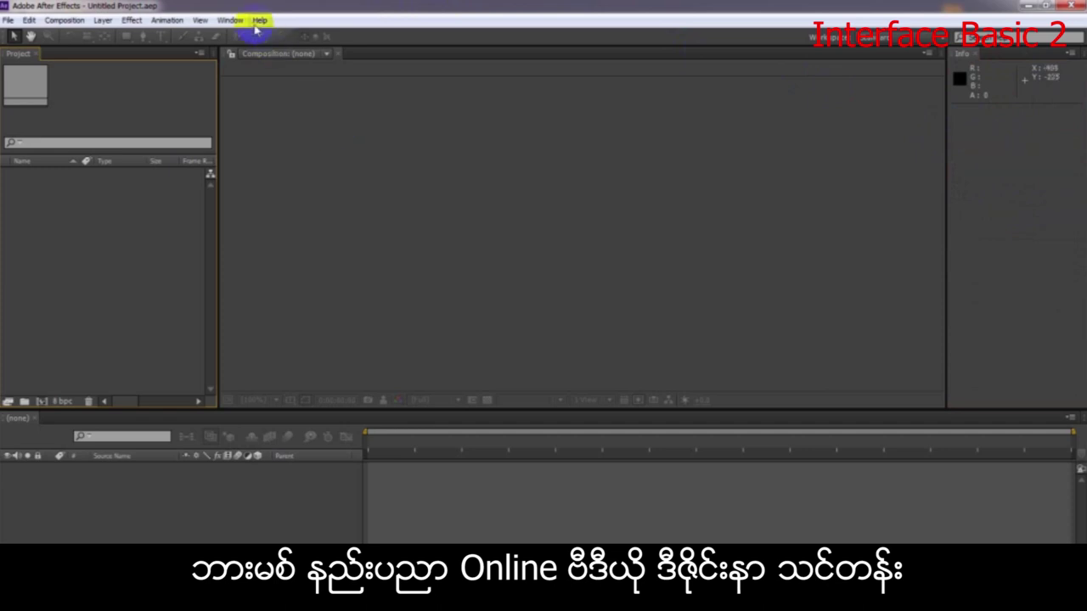
Reopen the Effects & Presets and Preview panels, docking Preview into the Info panel's group.
click(228, 19)
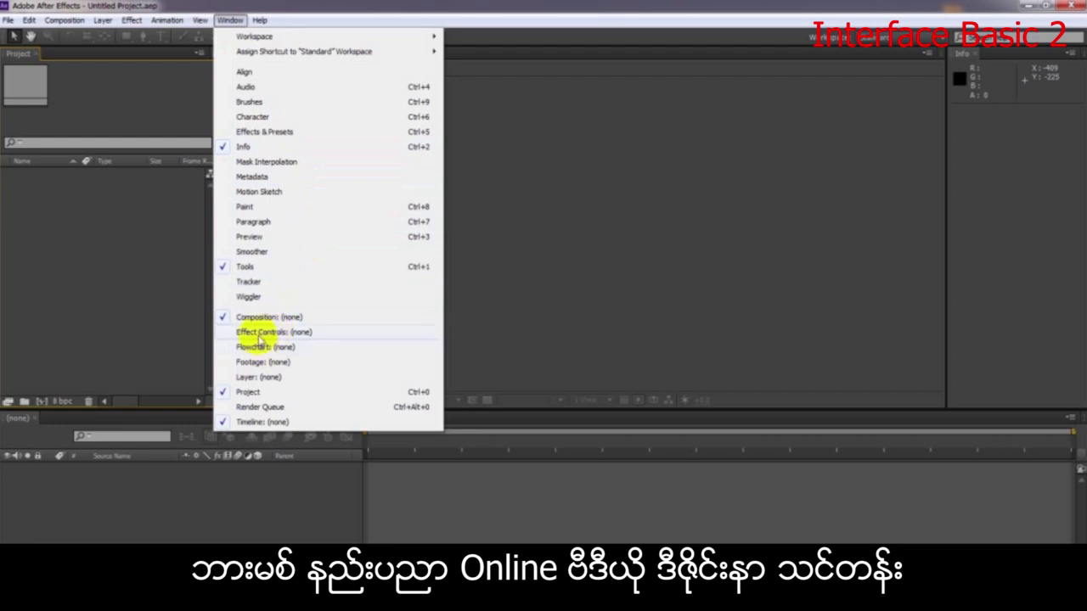
click(281, 138)
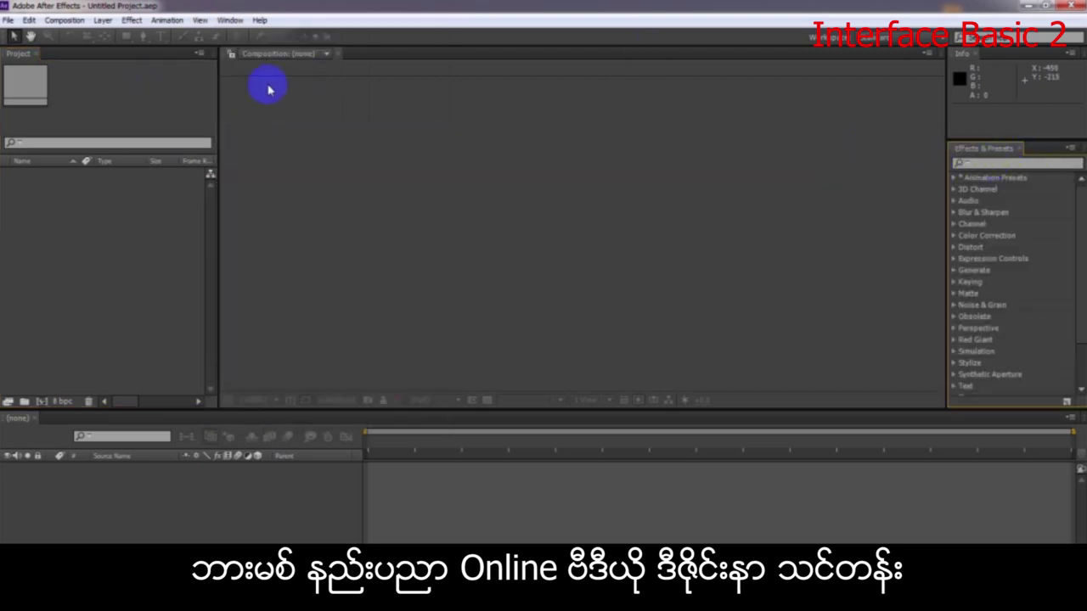
click(223, 22)
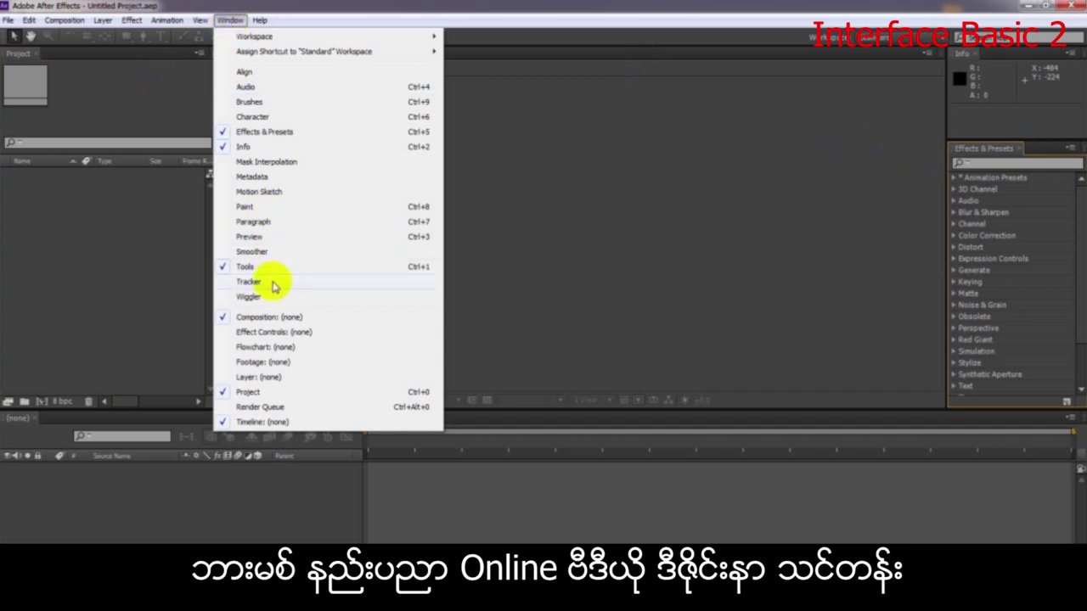
click(259, 237)
drag(1045, 162, 998, 51)
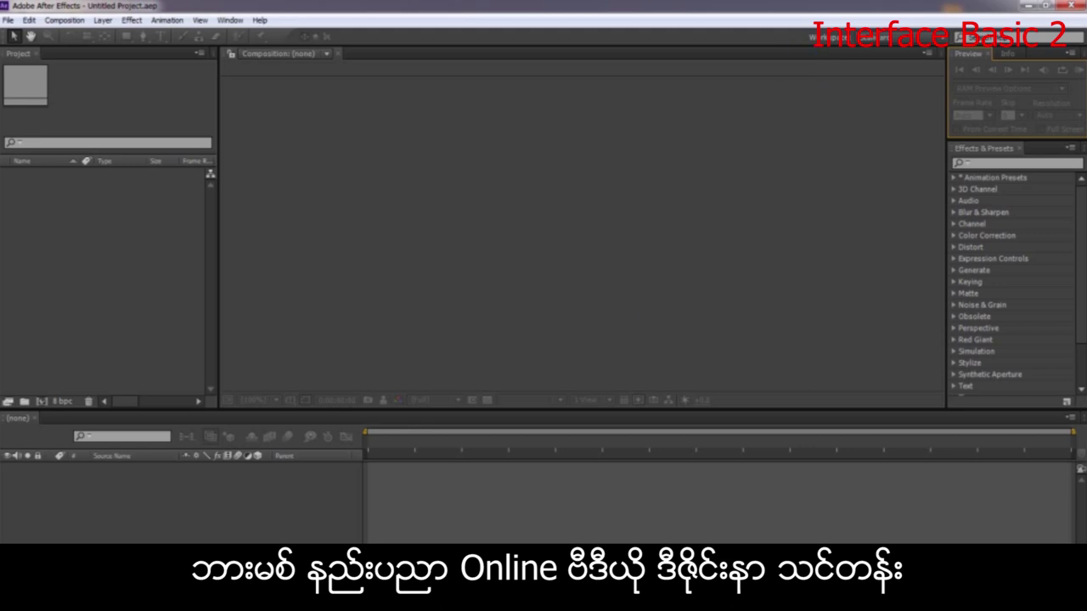
Switch to the Notepad course outline and highlight the Burmese word in the Workspace heading of item 2.
key(alt+Tab)
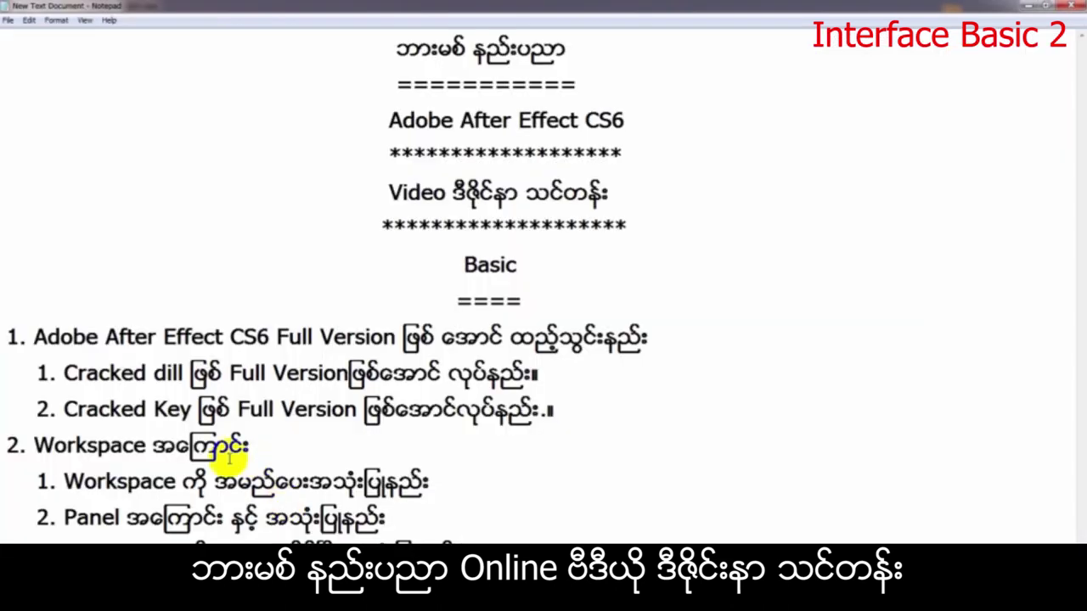
drag(245, 447, 204, 447)
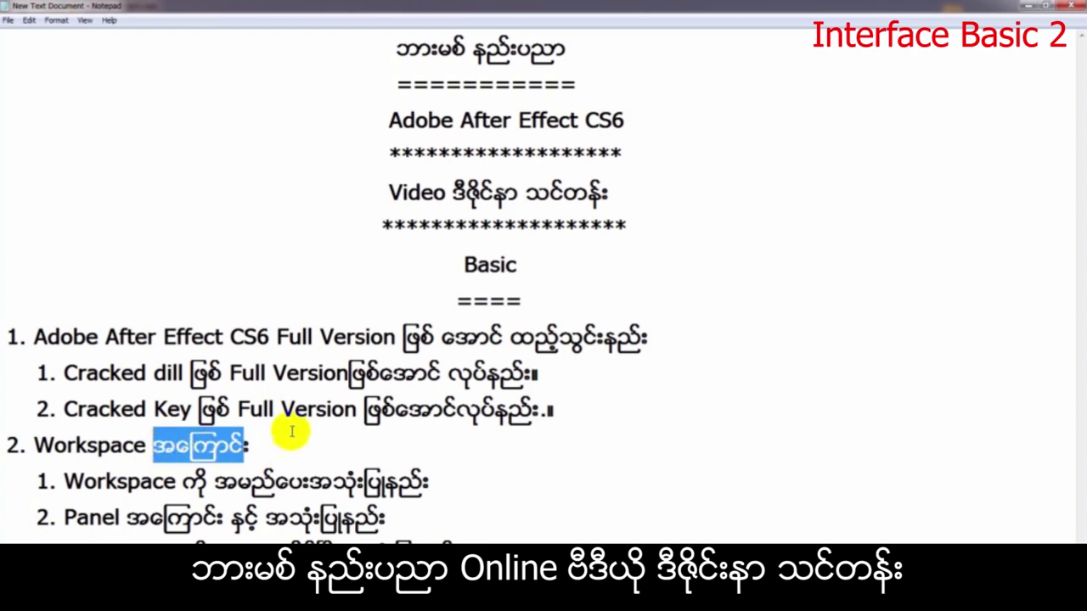
Highlight the Workspace heading and its first sub-item in the Notepad outline, viewing the After Effects workspace list in between.
drag(8, 480, 33, 446)
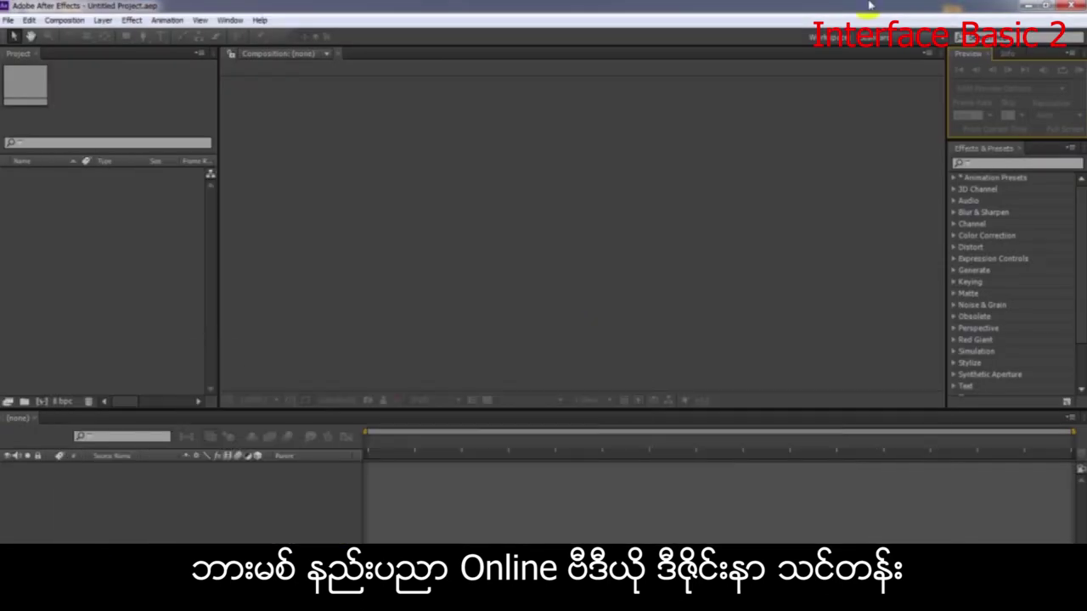
click(884, 39)
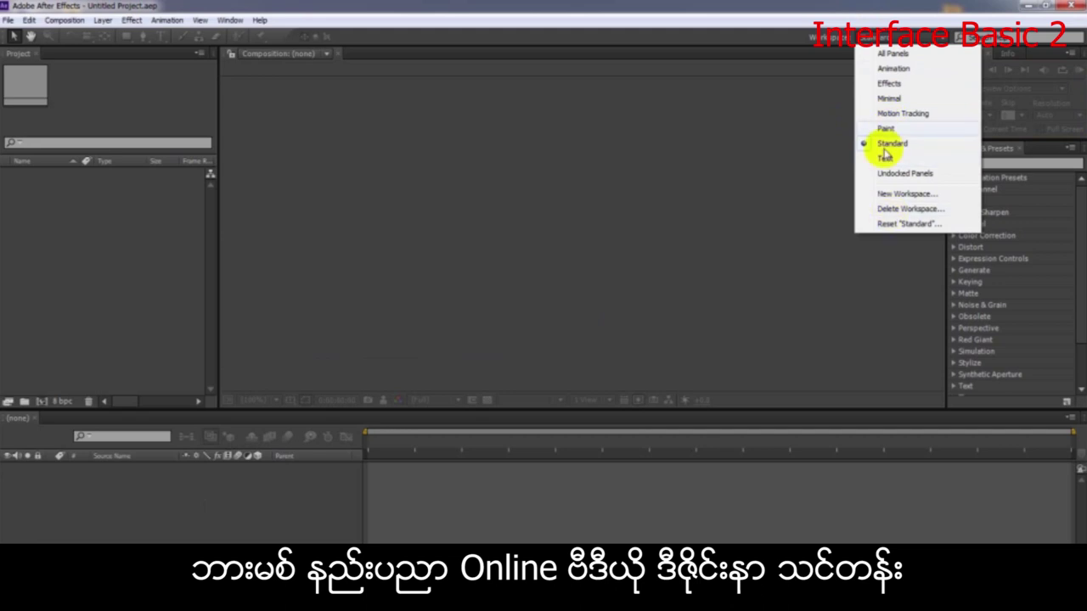
click(906, 301)
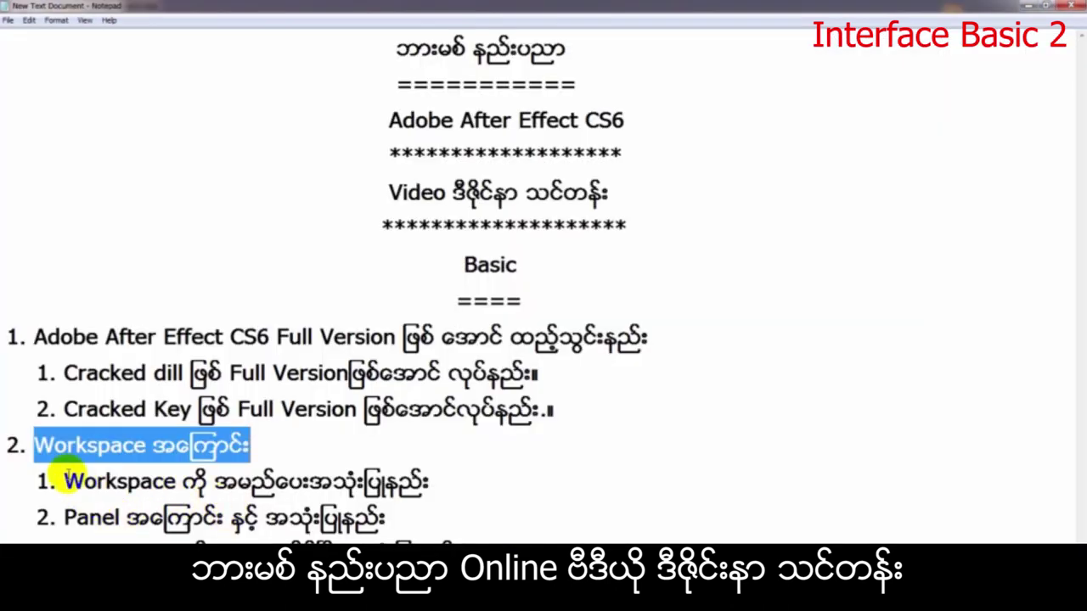
mouse_move(65, 481)
mouse_down()
mouse_move(464, 462)
mouse_move(450, 481)
mouse_move(81, 505)
mouse_move(66, 481)
mouse_up()
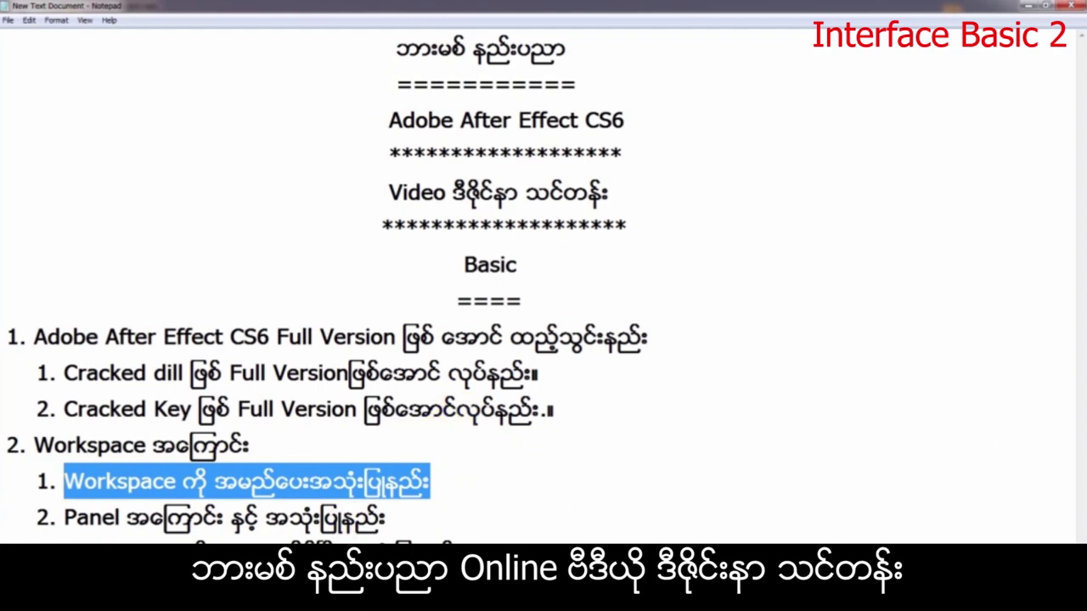
Switch to After Effects and save the current panel layout as a new workspace named Bar Mis.
key(alt+Tab)
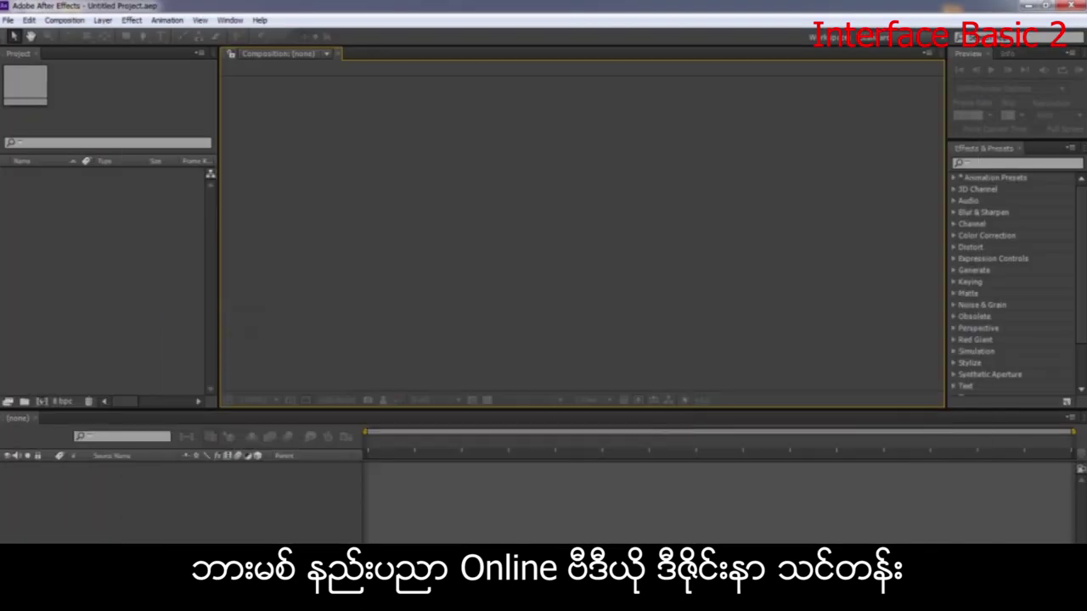
click(231, 20)
click(232, 22)
click(232, 21)
mouse_move(259, 36)
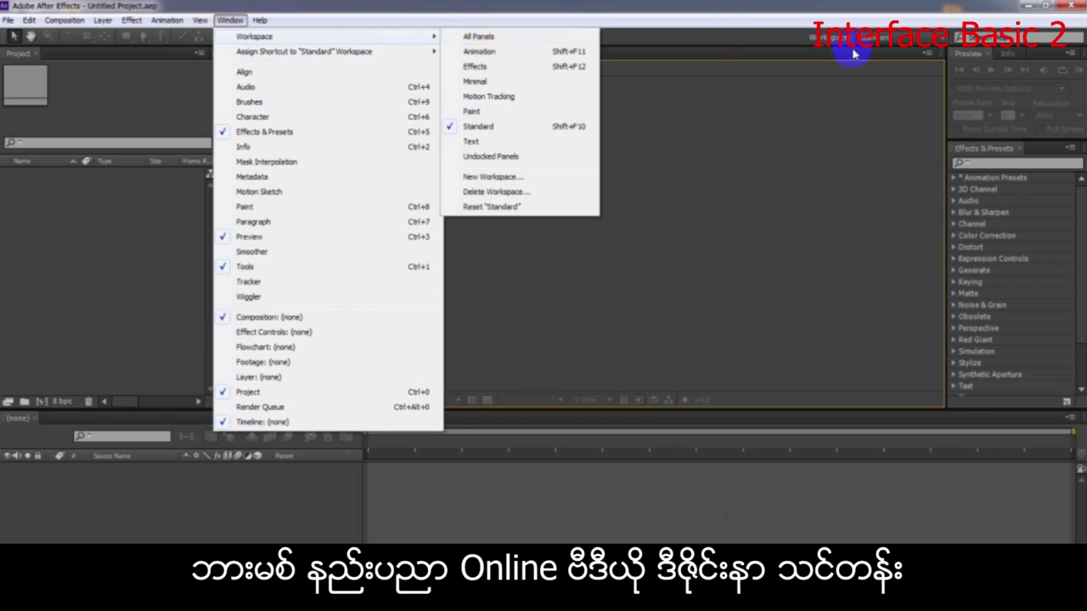
click(492, 176)
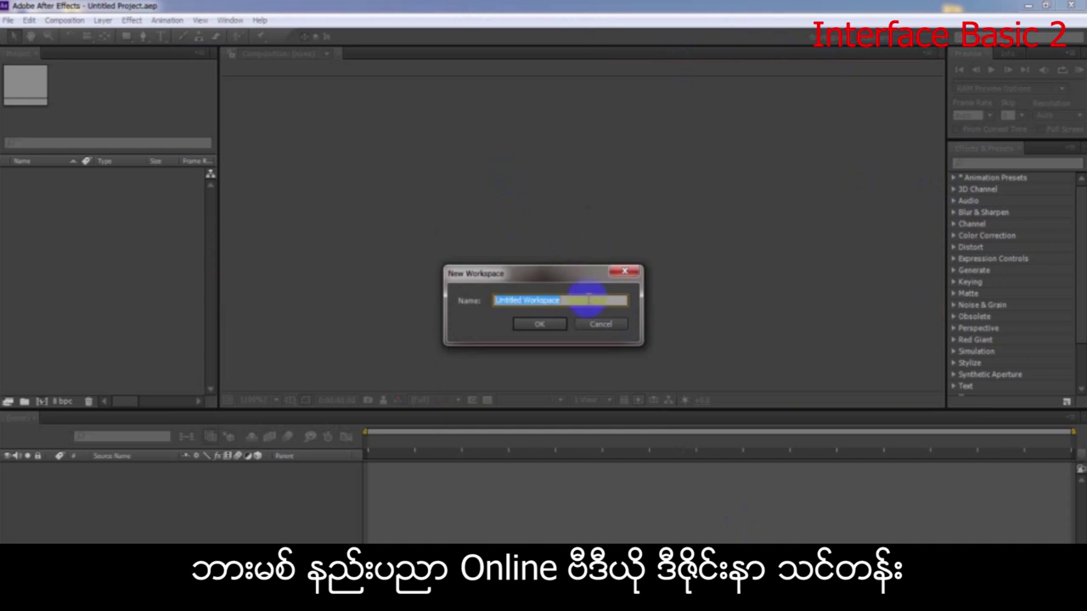
text(Bar Mit)
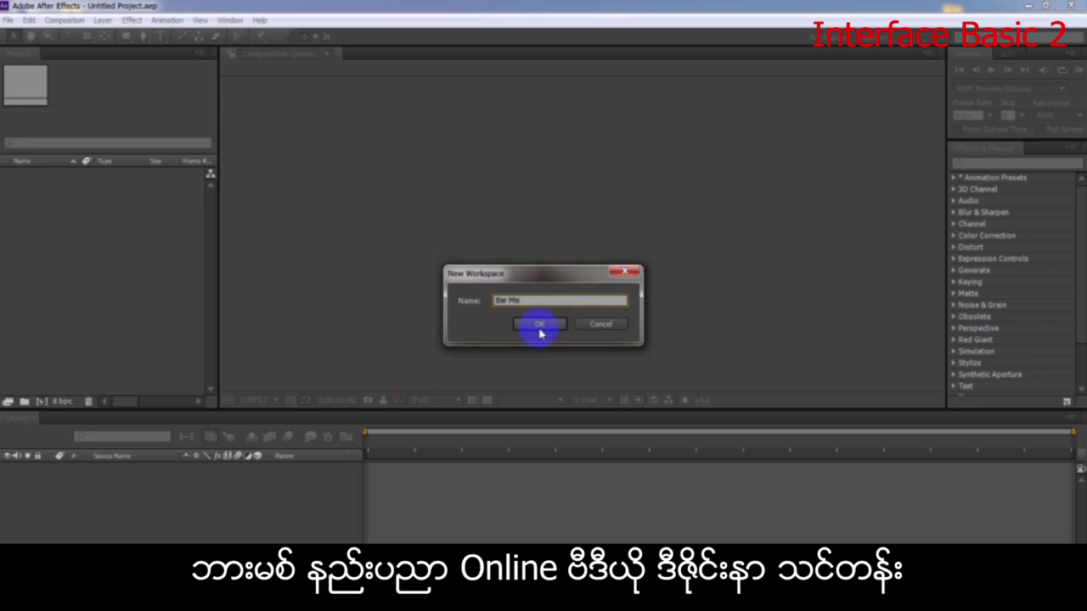
click(541, 326)
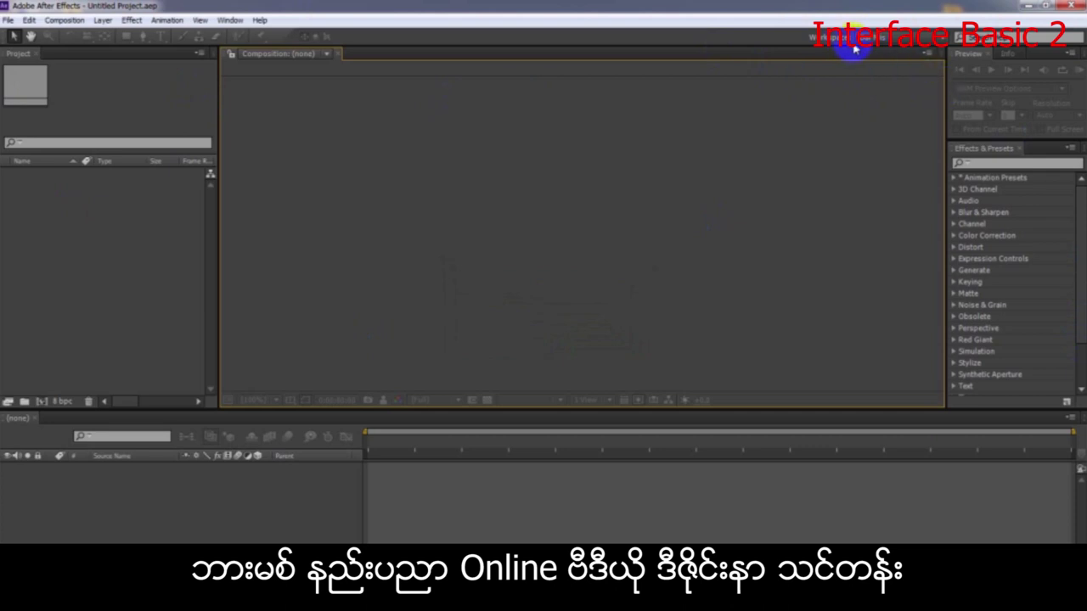
Try the Animation and All Panels workspaces and return to the Bar Mis workspace.
click(887, 44)
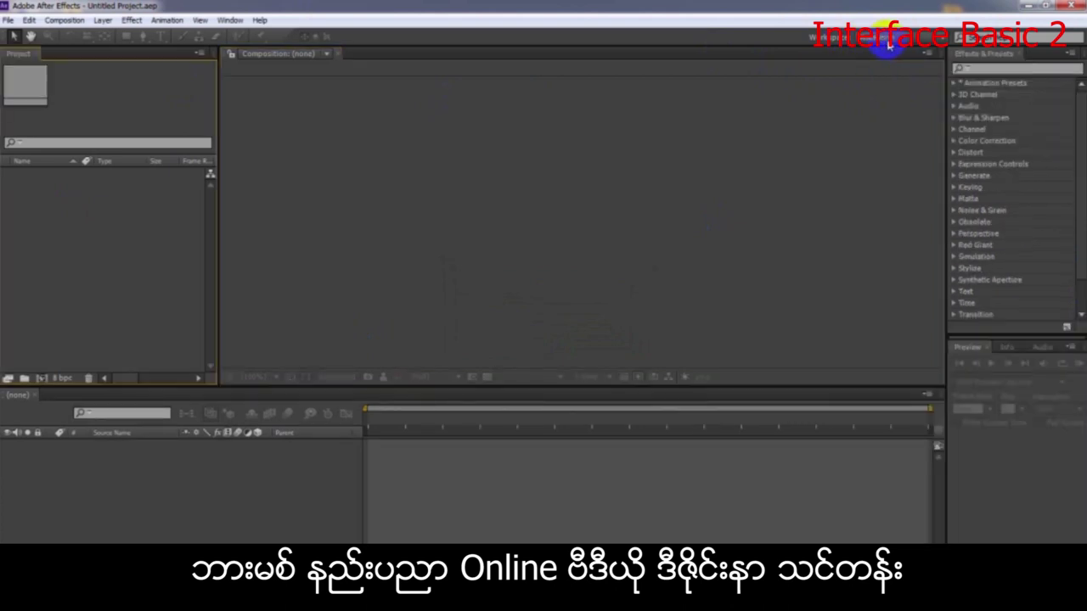
click(888, 45)
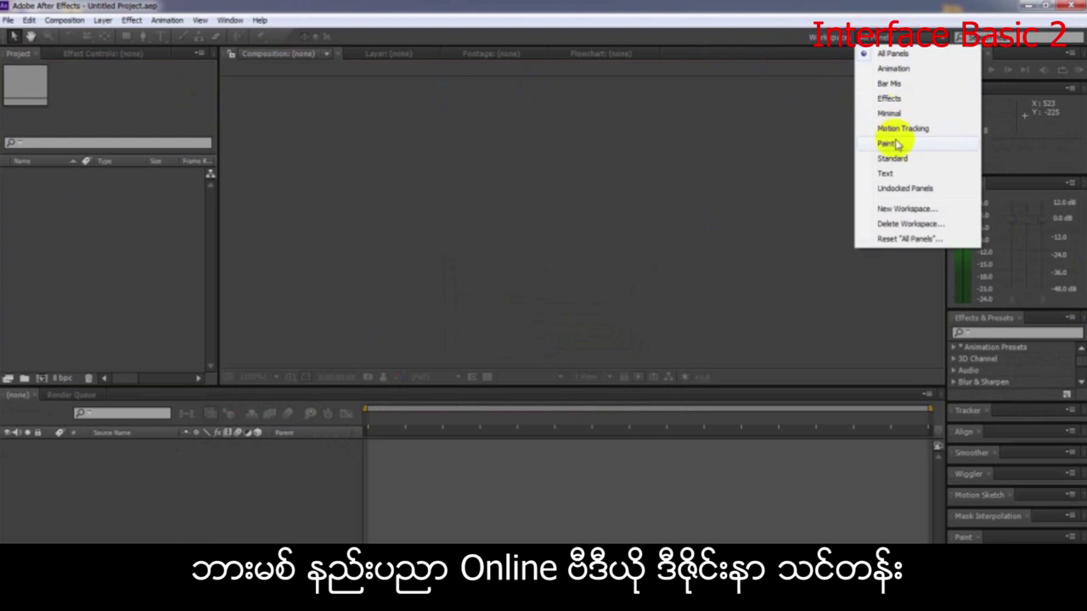
click(887, 85)
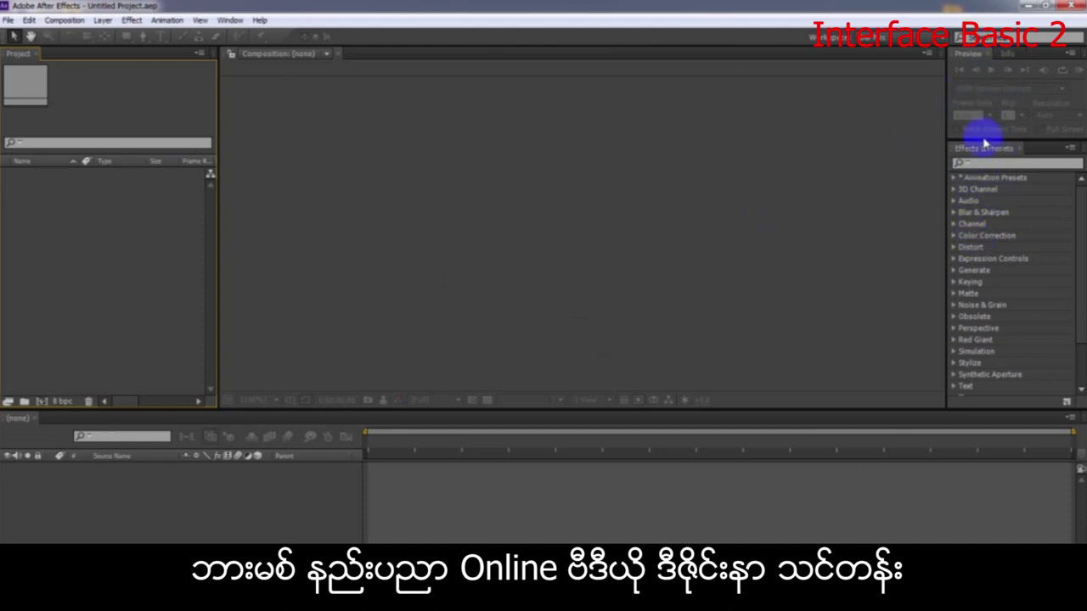
Open the Tracker panel and show Info, and close Tracker and bring Preview back to the front.
click(230, 19)
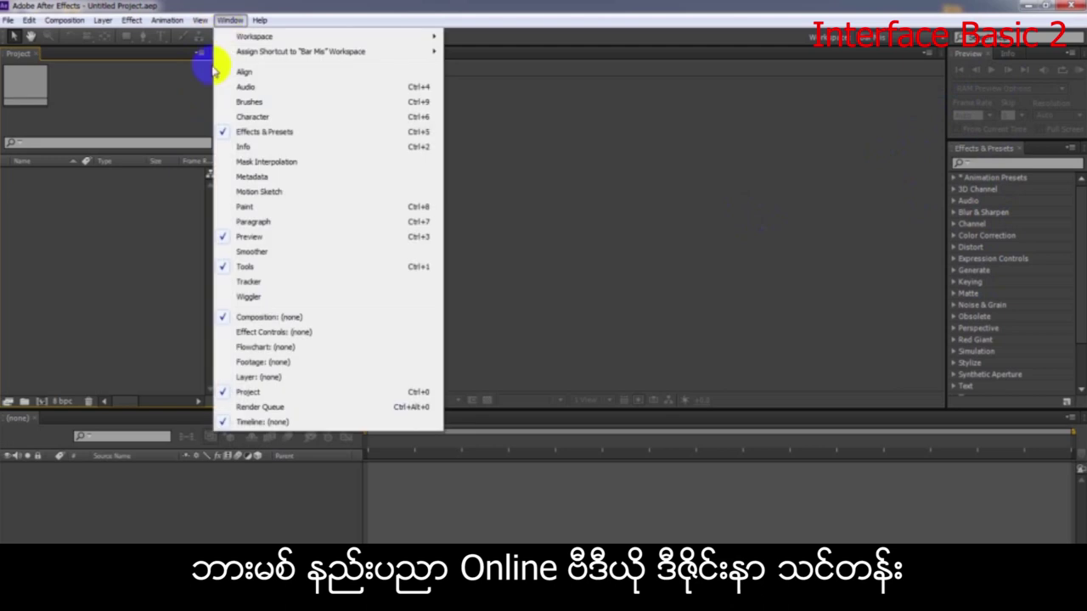
click(255, 282)
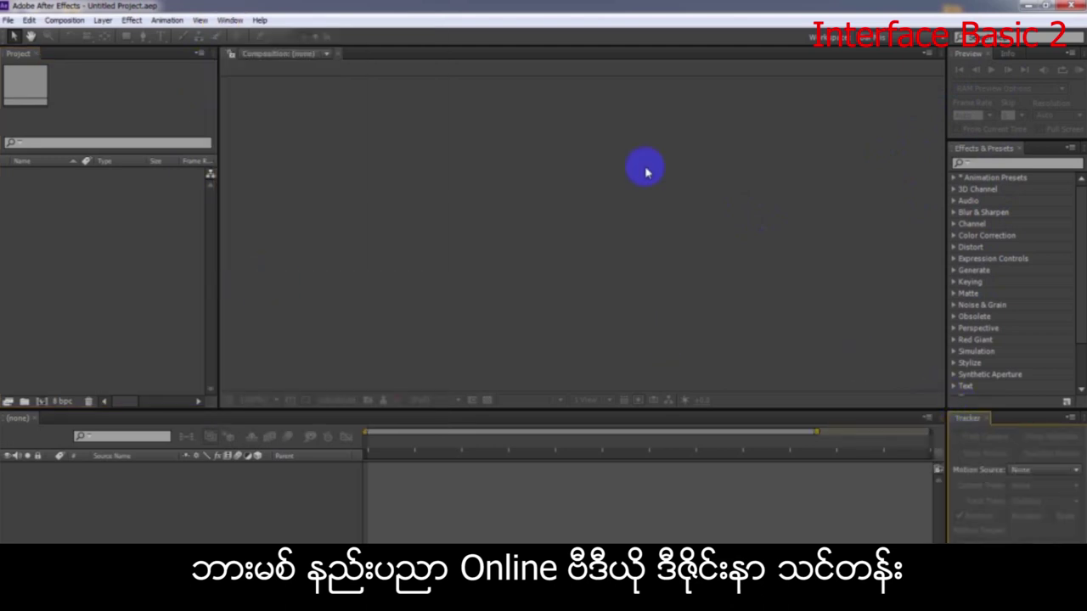
click(230, 19)
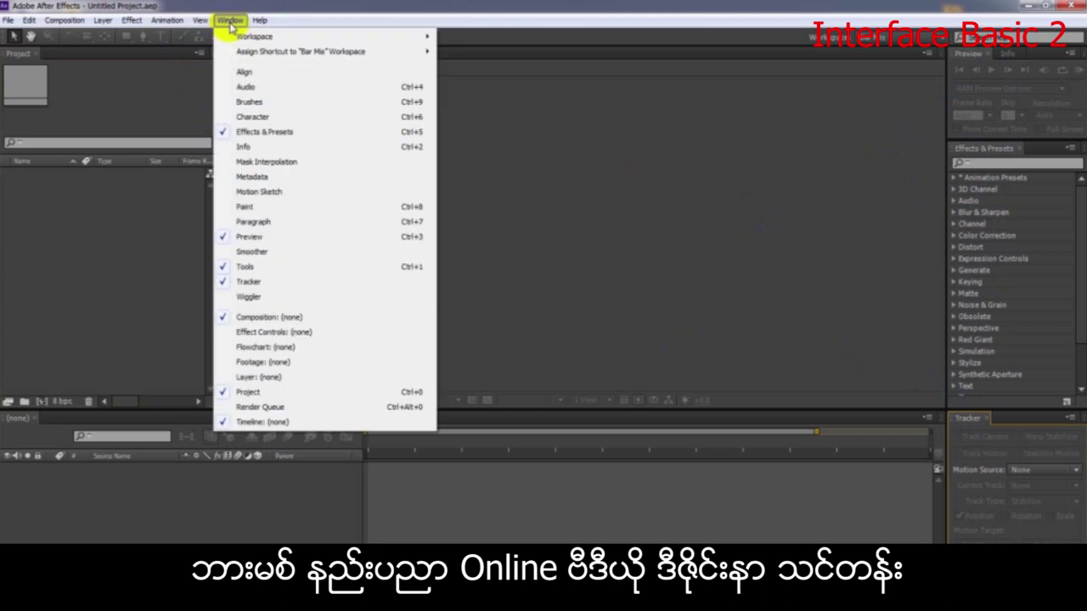
click(245, 146)
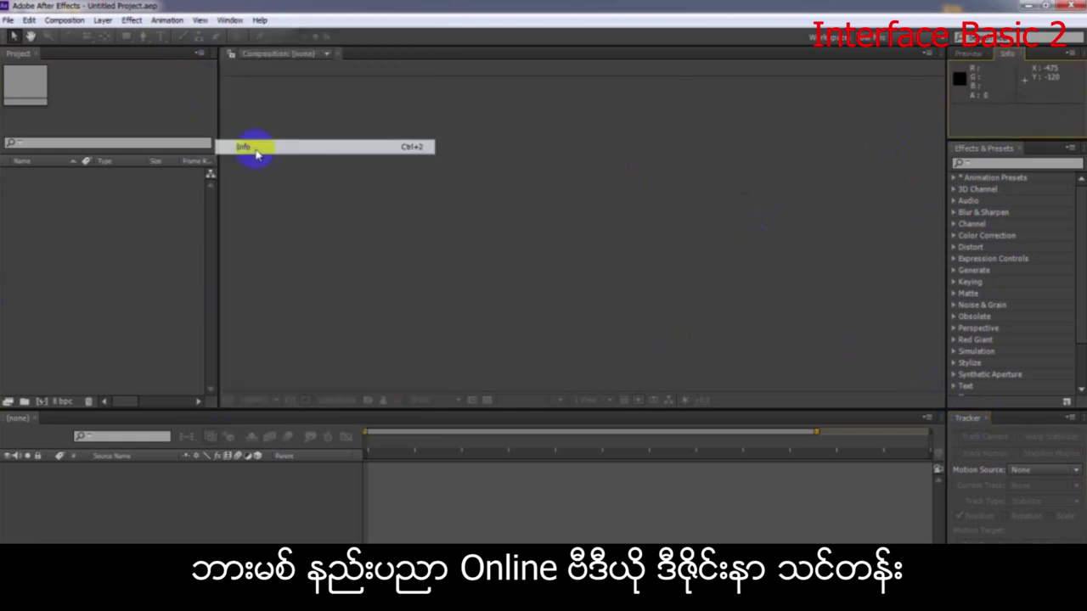
click(986, 419)
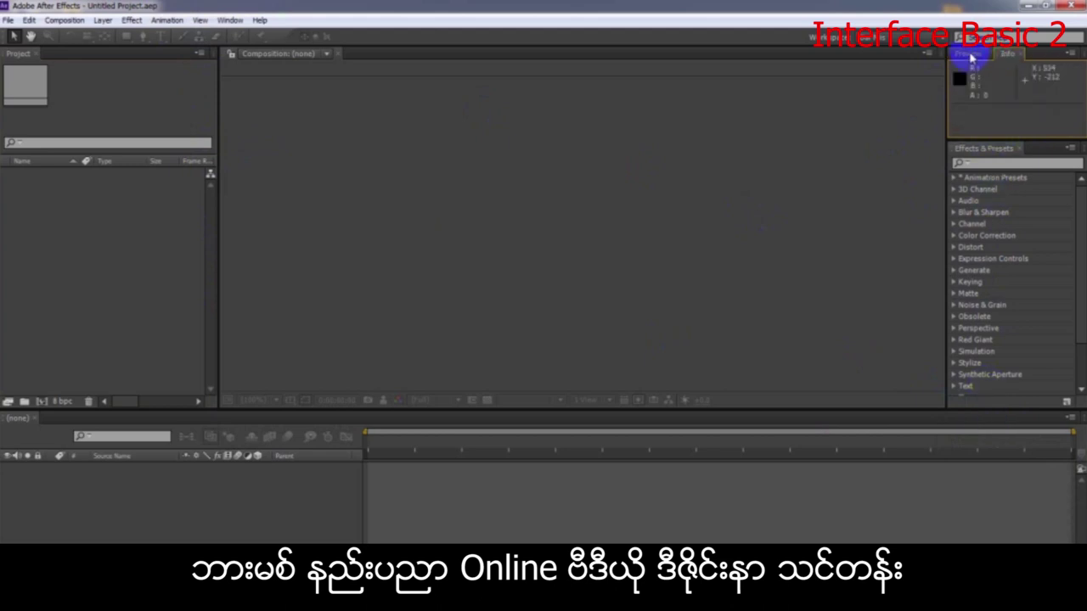
click(969, 54)
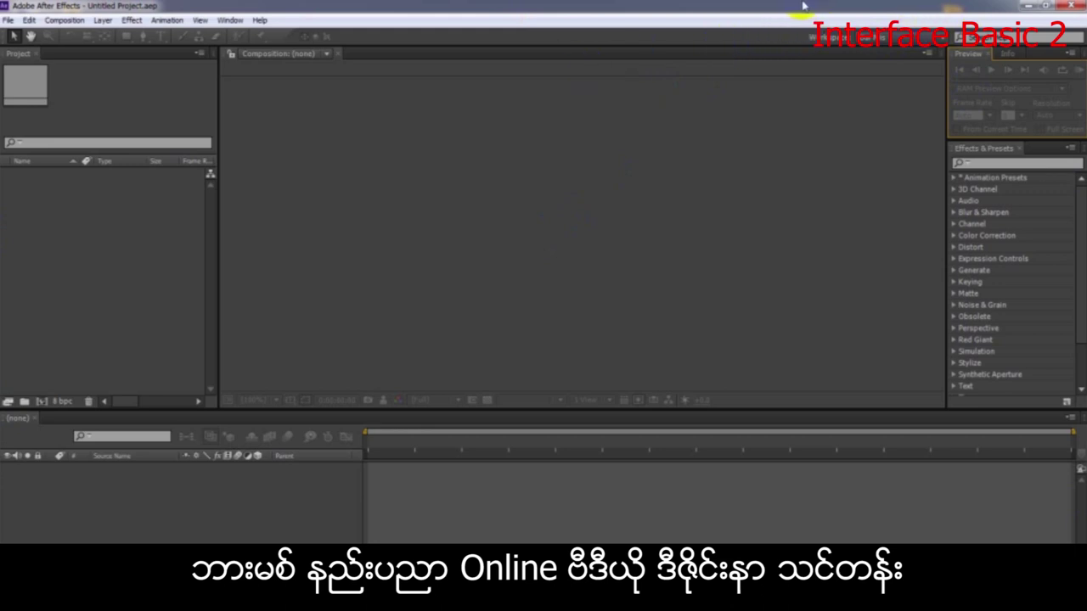
View the course outline in Notepad and return to After Effects.
key(alt+Tab)
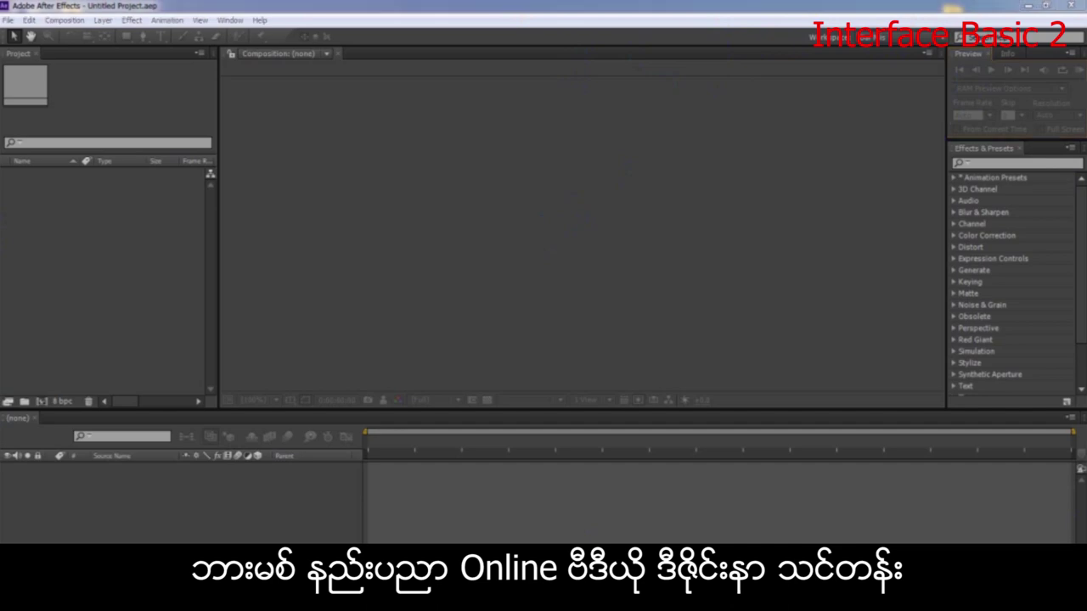
click(422, 491)
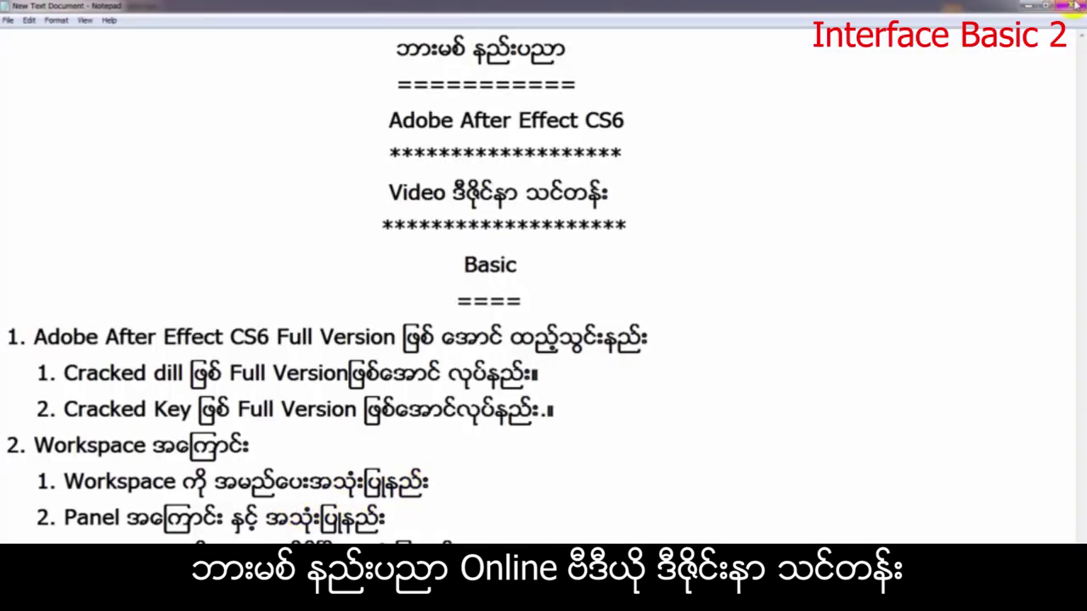
click(1024, 6)
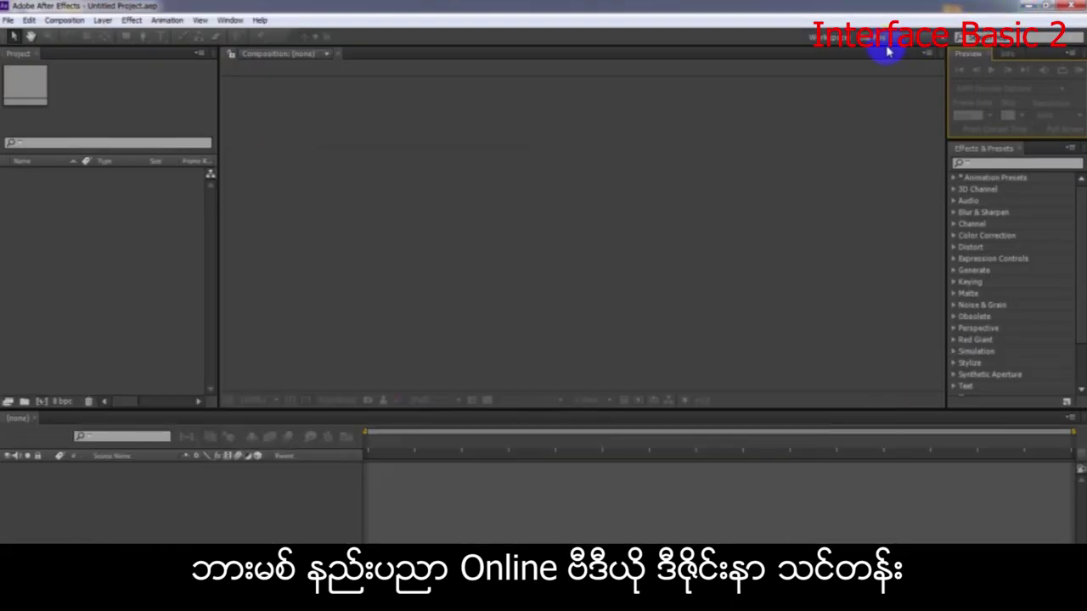
Switch to the Animation workspace and delete the custom Bar Mis workspace.
click(885, 37)
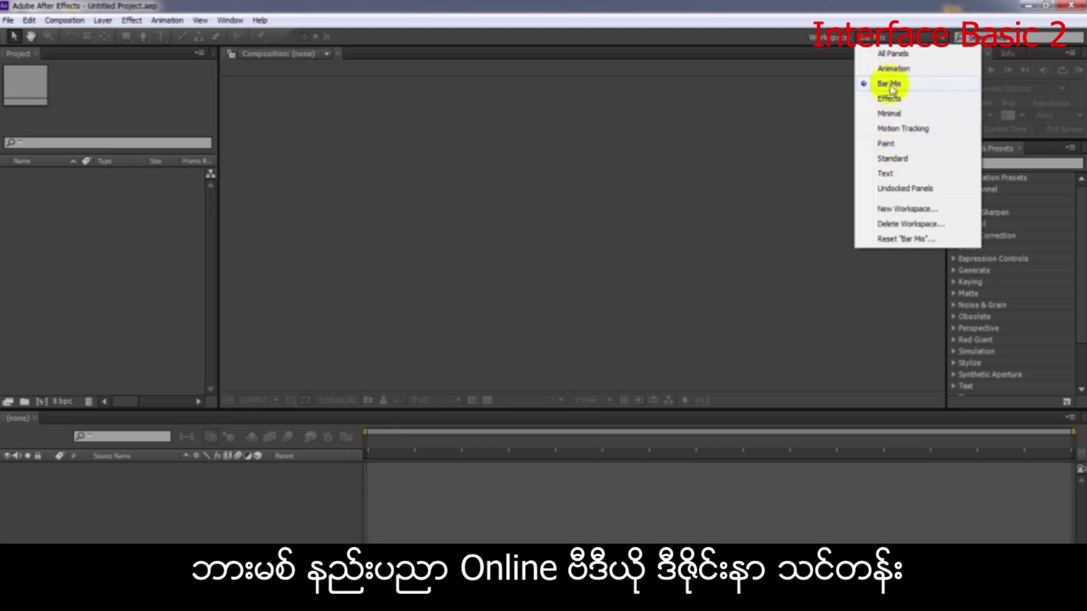
click(890, 72)
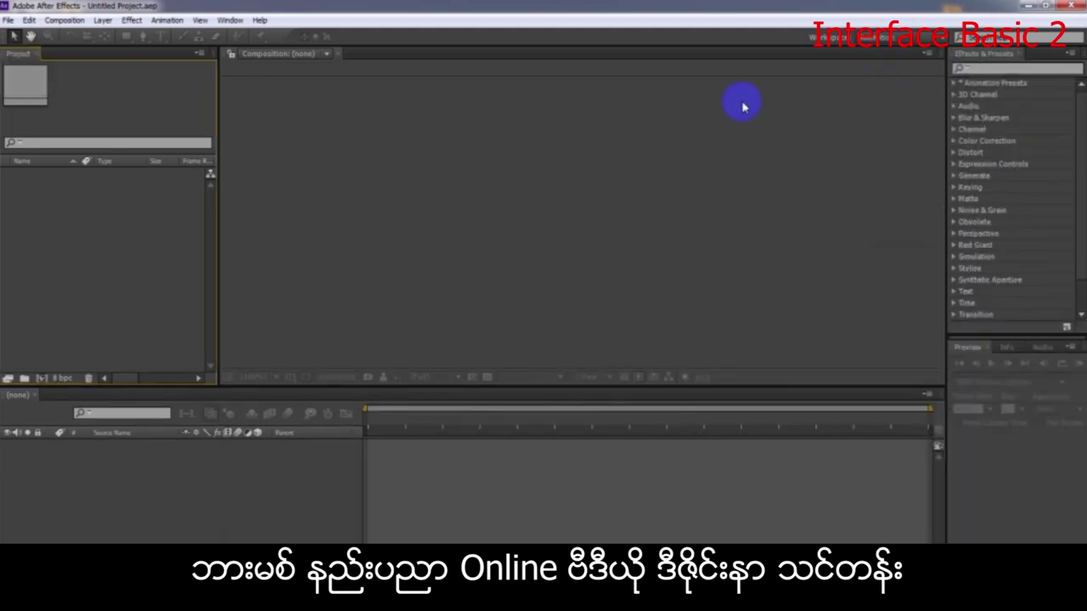
click(231, 19)
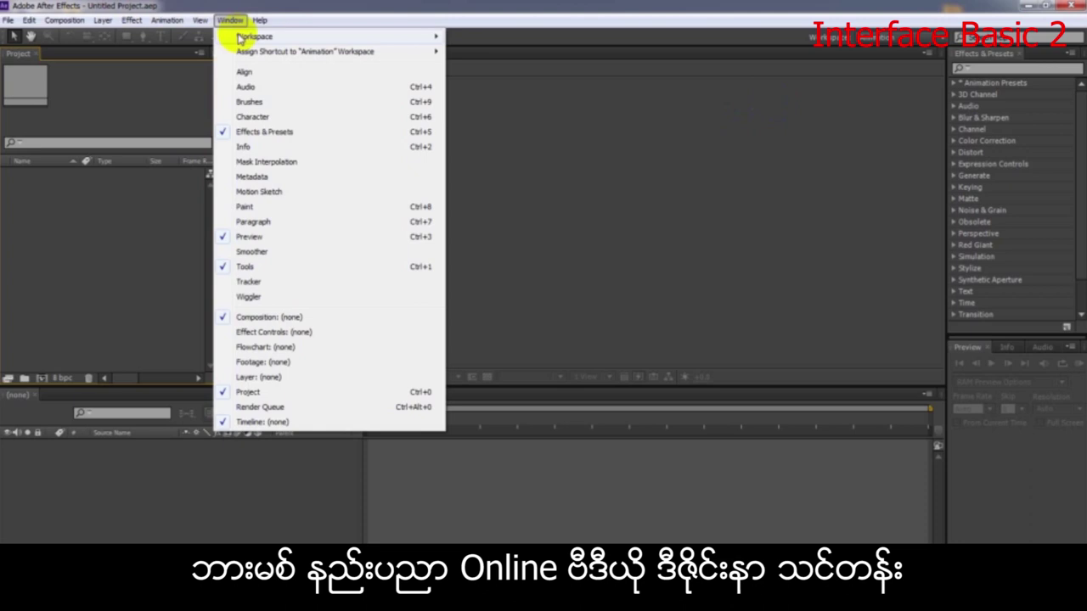
mouse_move(238, 34)
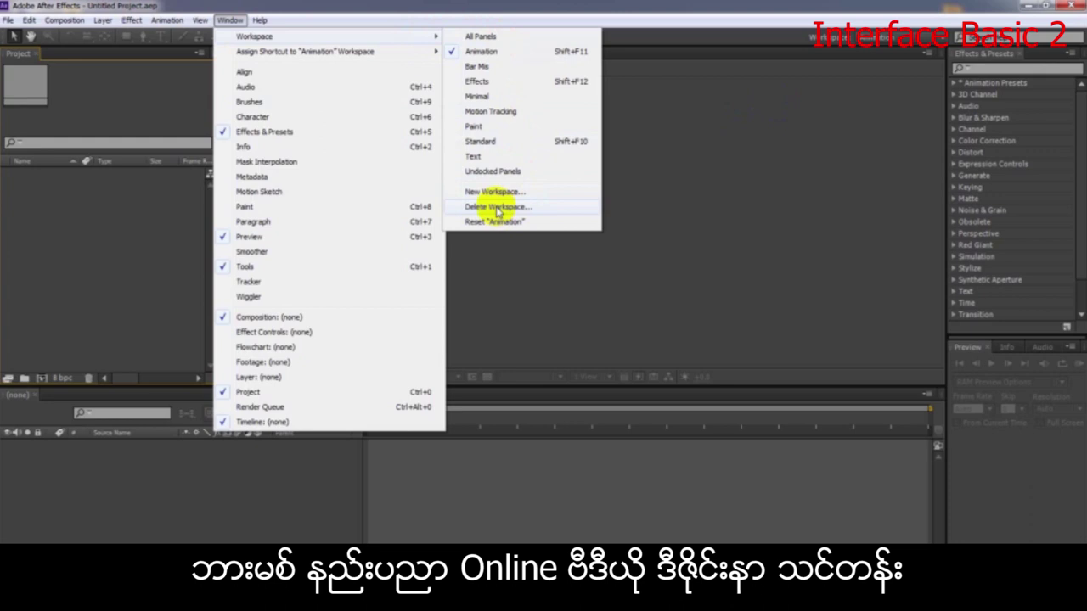
click(782, 137)
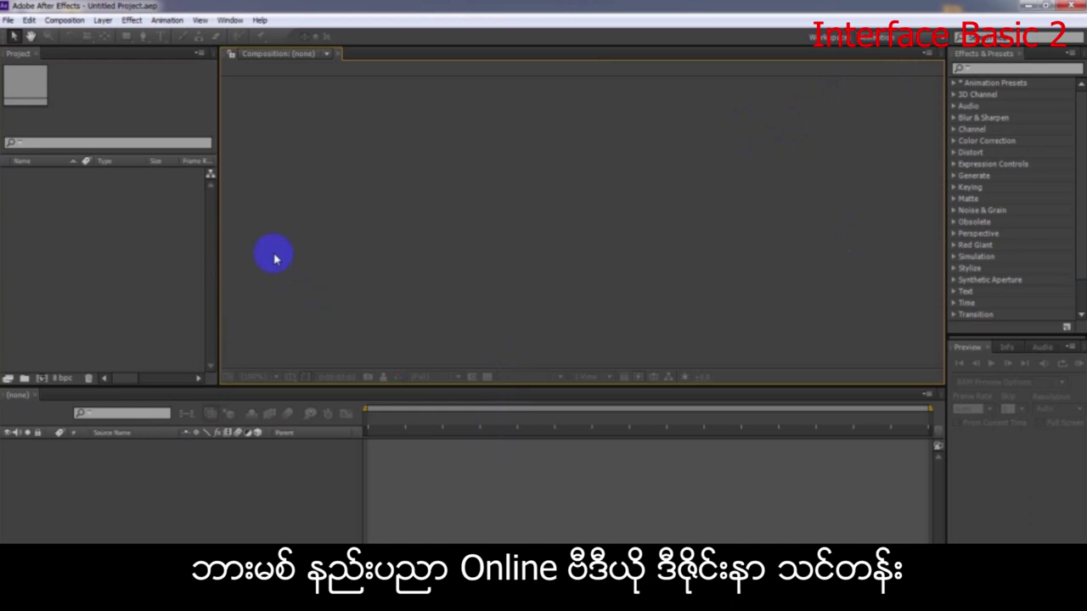
click(235, 20)
mouse_move(253, 36)
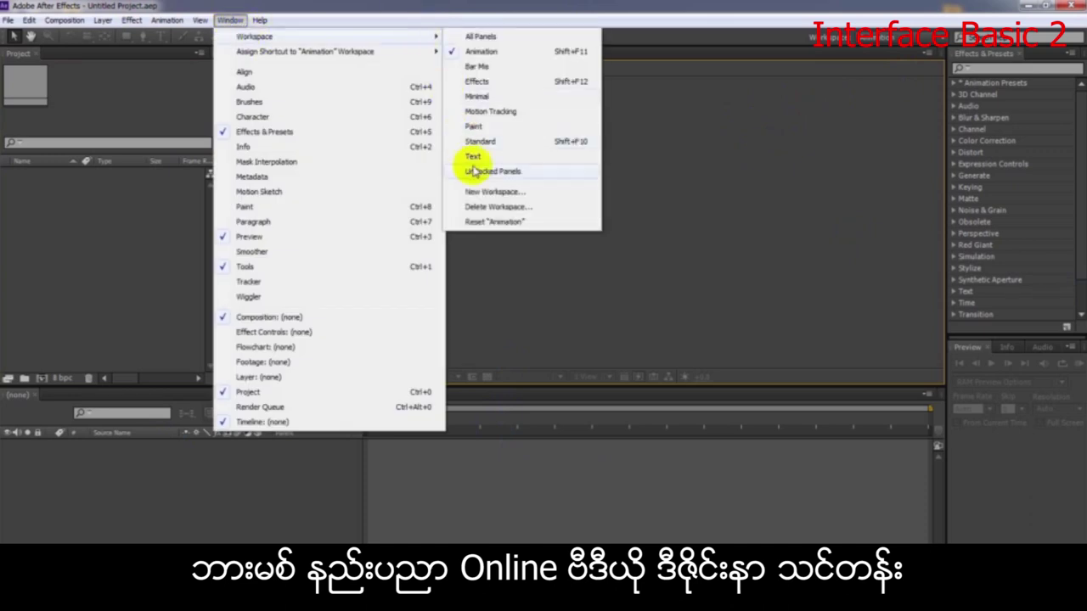
click(485, 209)
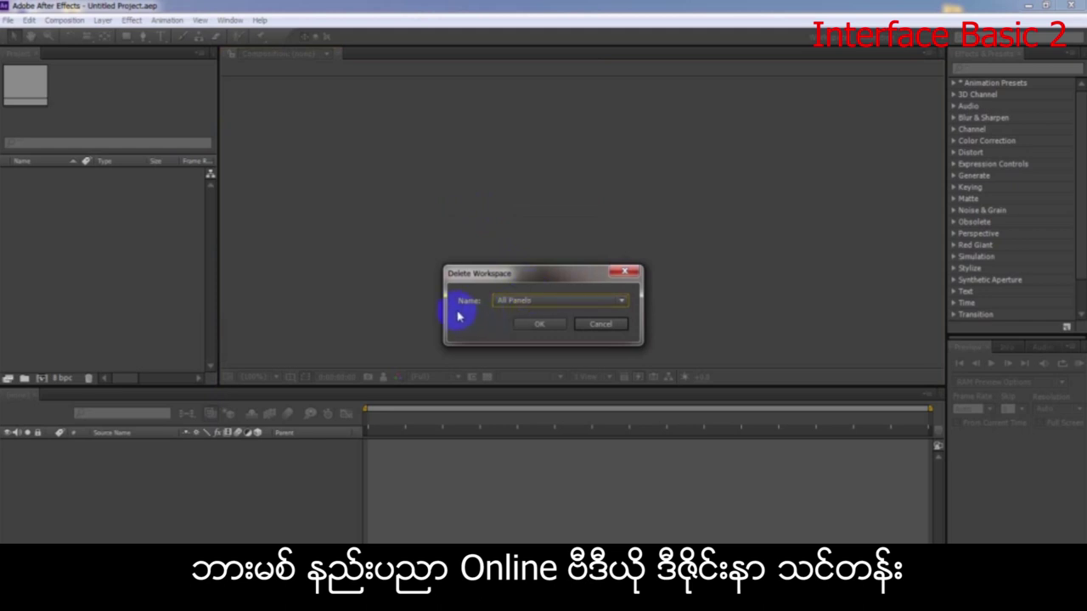
click(506, 304)
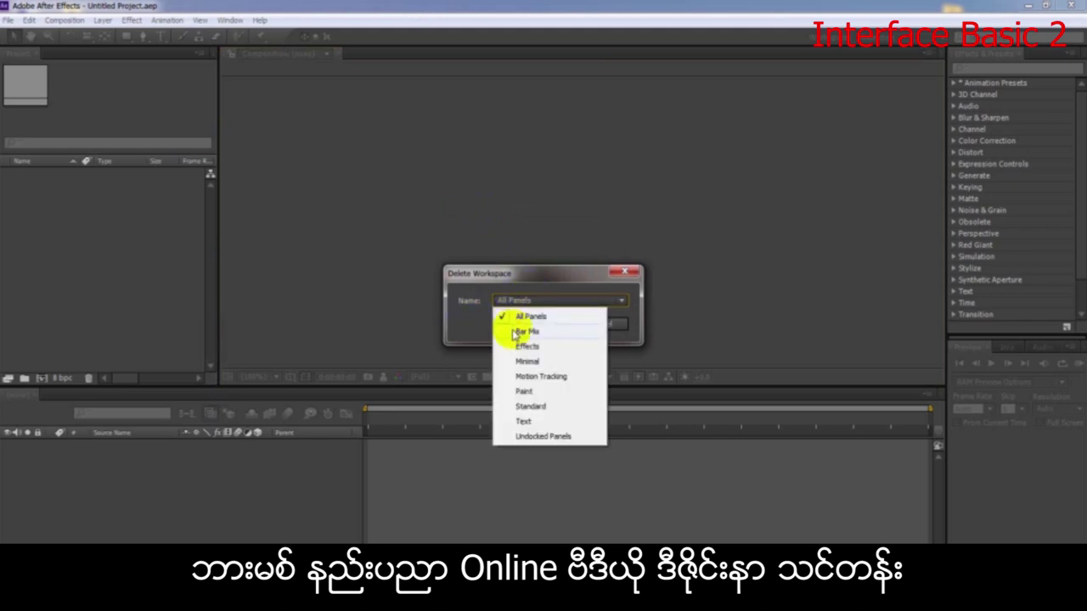
click(514, 332)
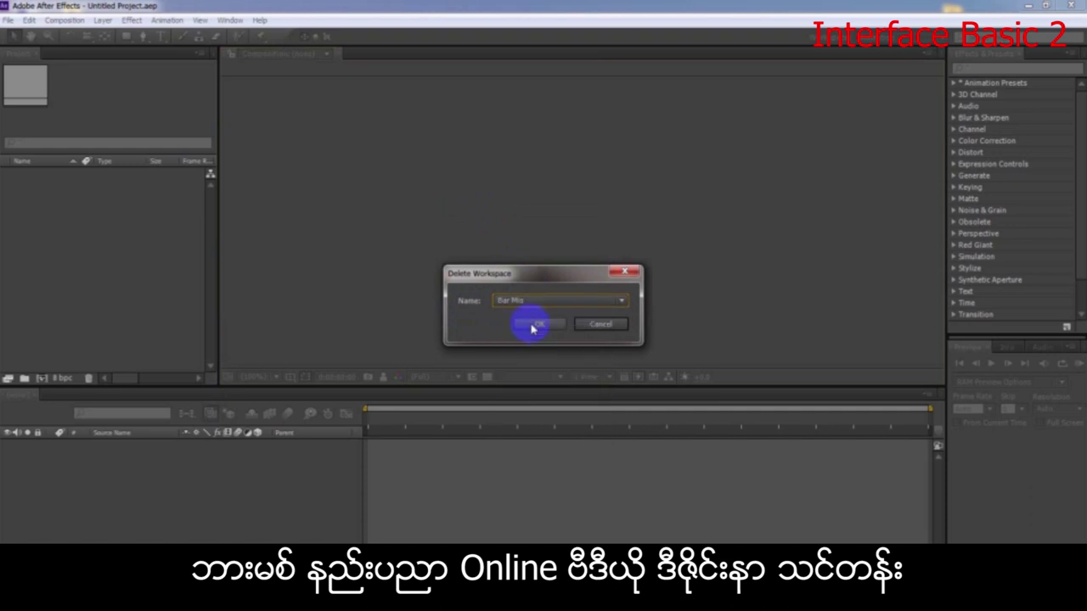
click(533, 325)
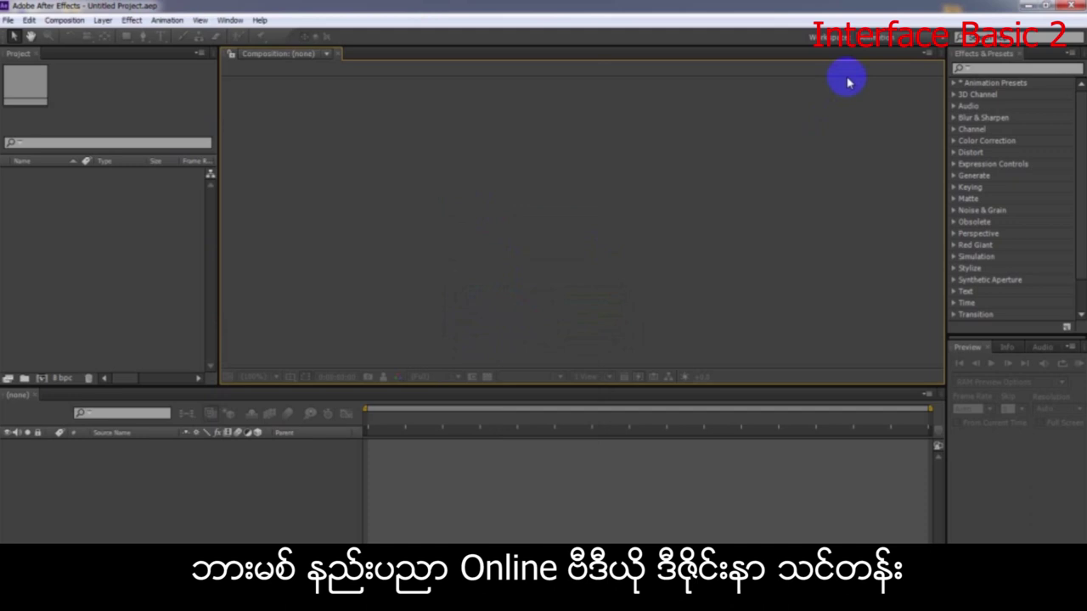
Switch to the Standard workspace and dock Effects & Presets with Composition, Preview below that group, and Info with Project.
click(926, 37)
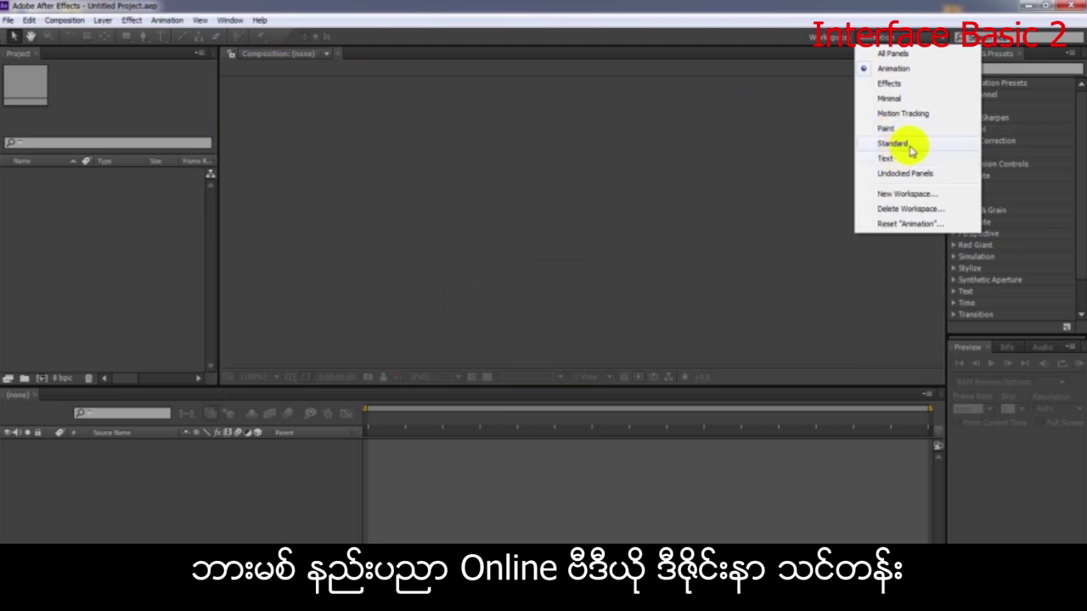
click(909, 150)
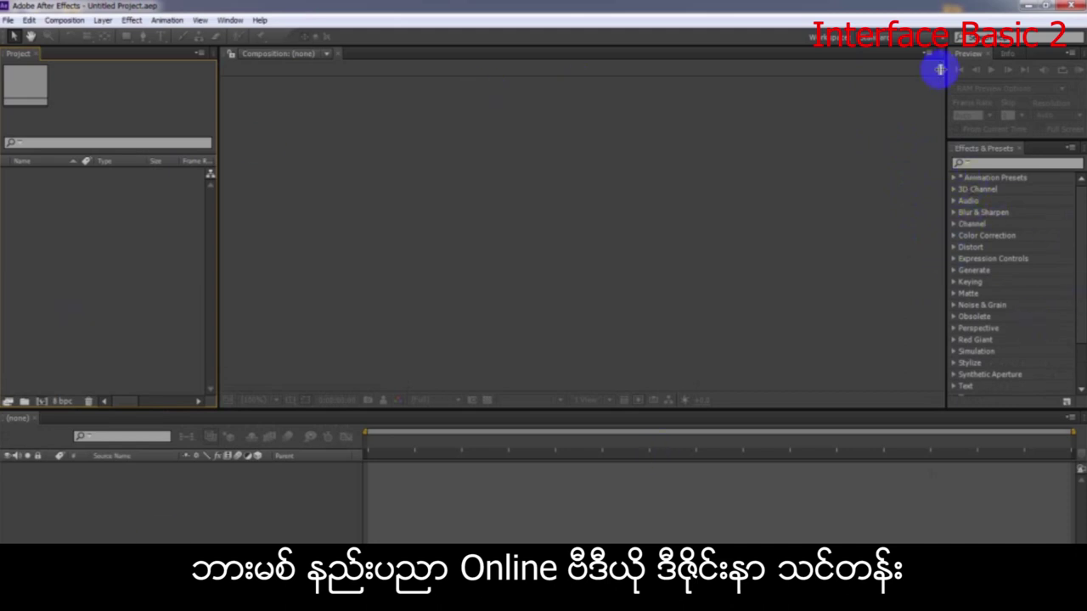
drag(986, 150, 866, 60)
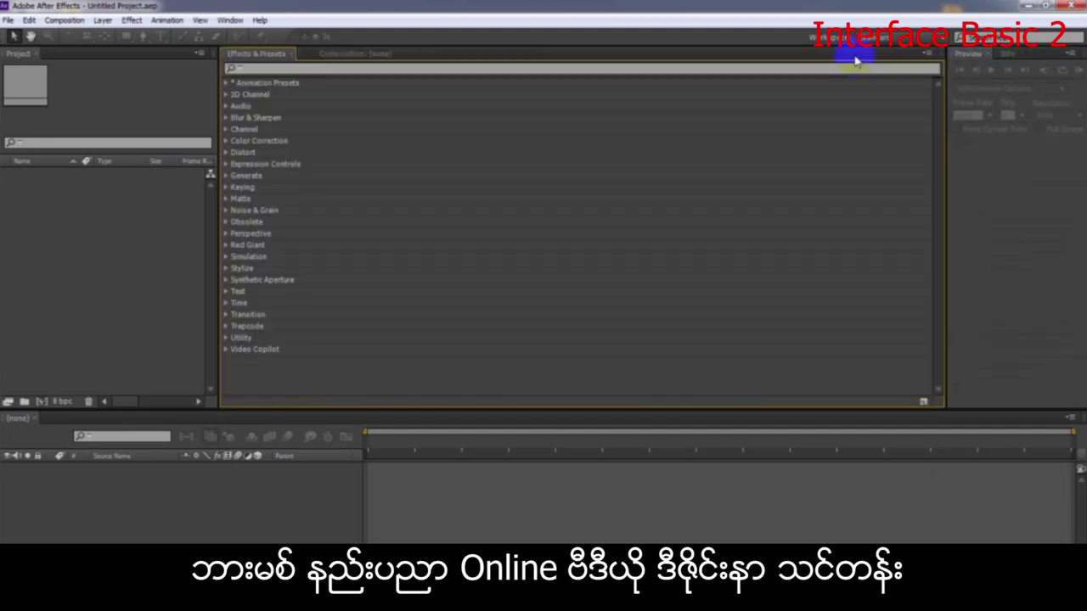
drag(975, 54, 119, 61)
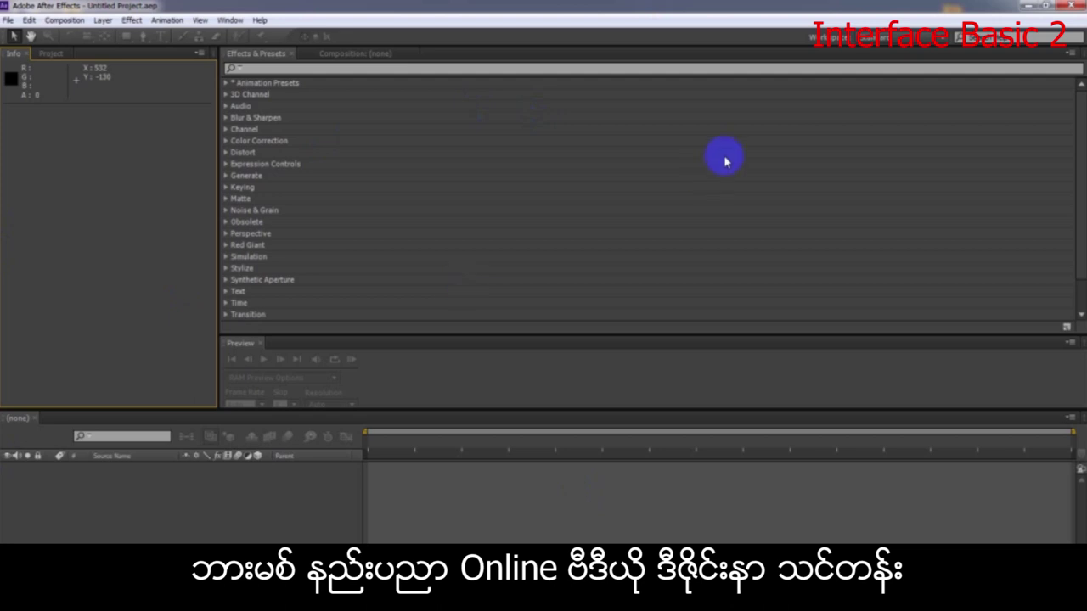
Reset the Standard workspace to its original panel layout, discarding the rearranged panels.
click(223, 23)
mouse_move(254, 39)
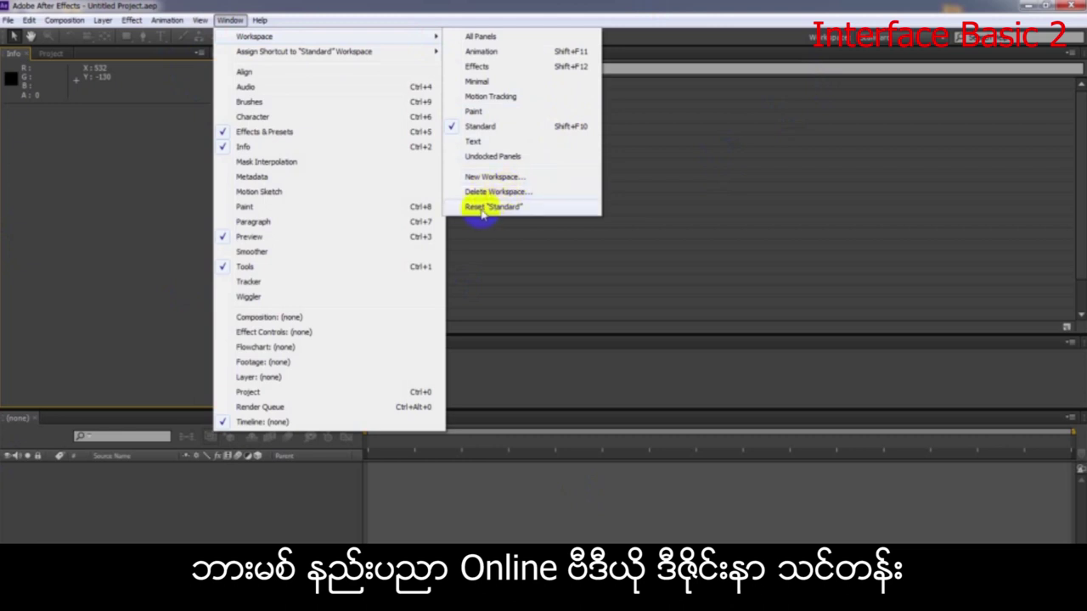
click(550, 212)
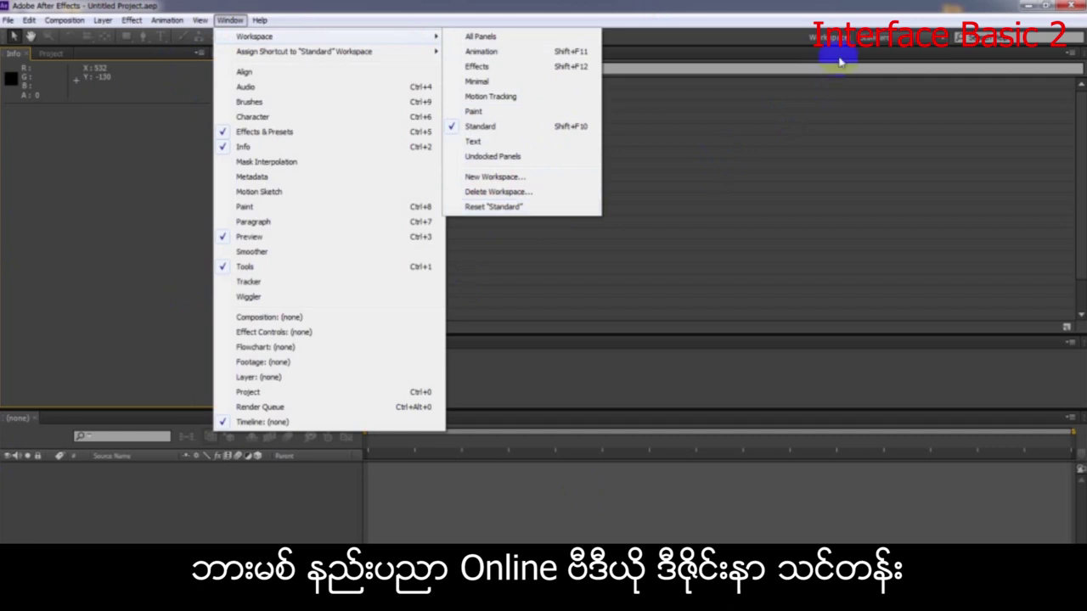
click(875, 38)
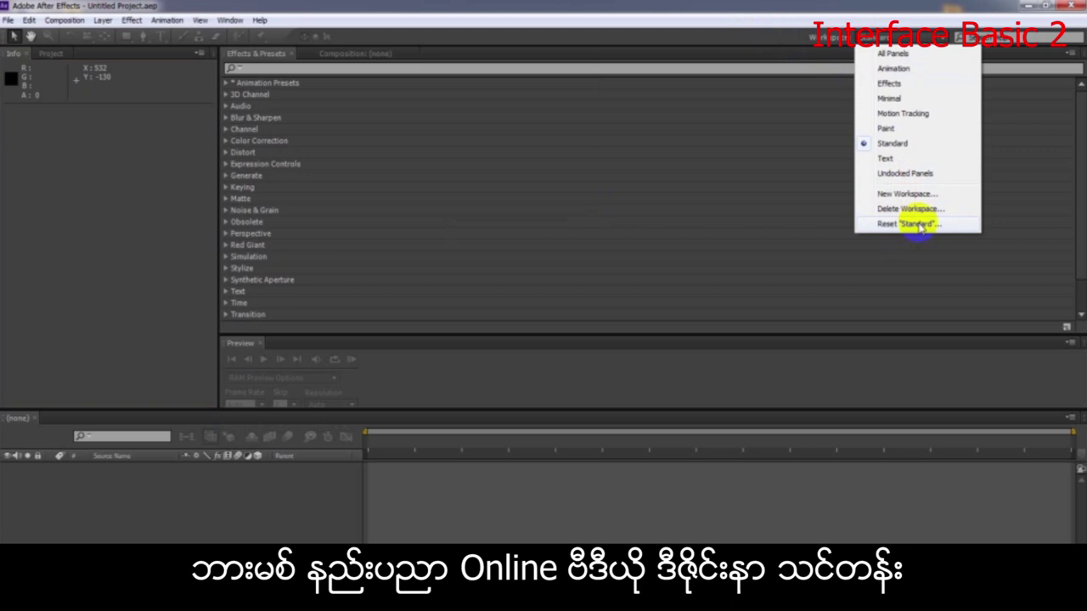
click(920, 225)
click(584, 331)
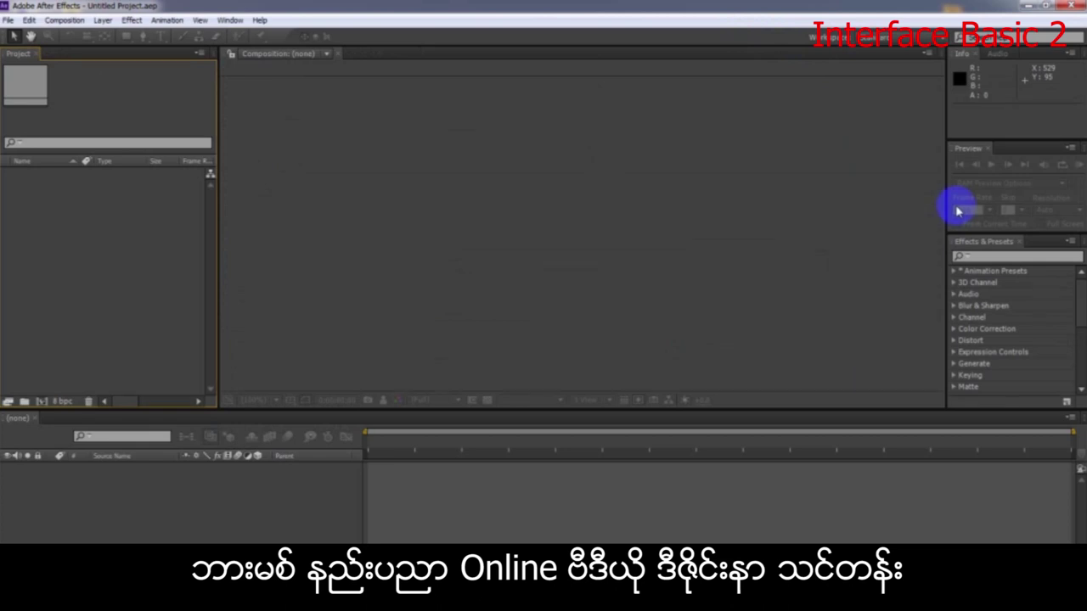
Dock Effects & Presets above Composition and Preview with the Timeline, and reset the Standard workspace again.
drag(970, 241, 608, 85)
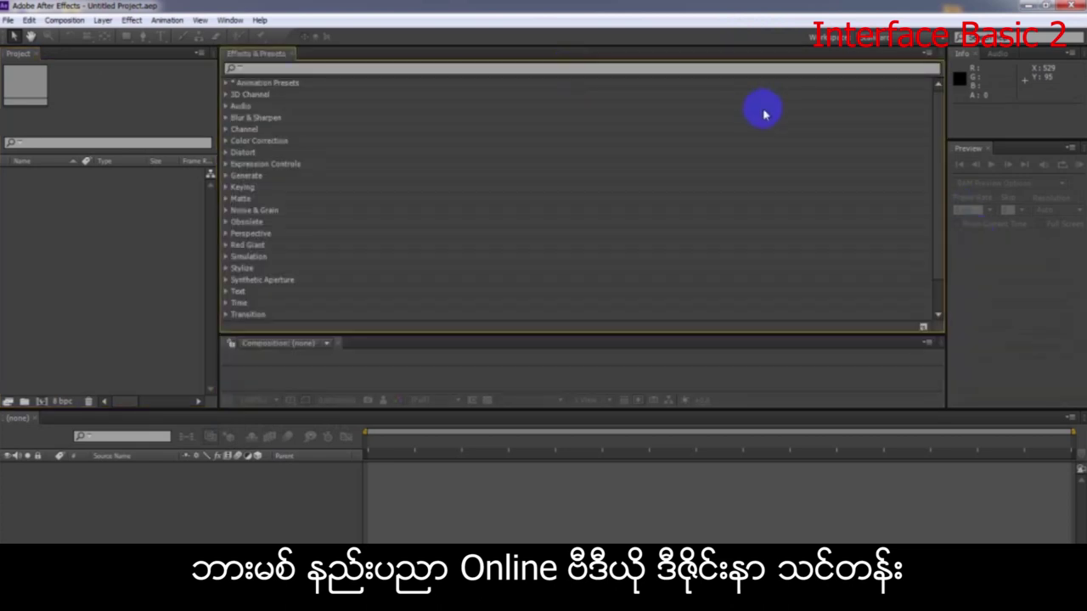
drag(971, 151, 664, 520)
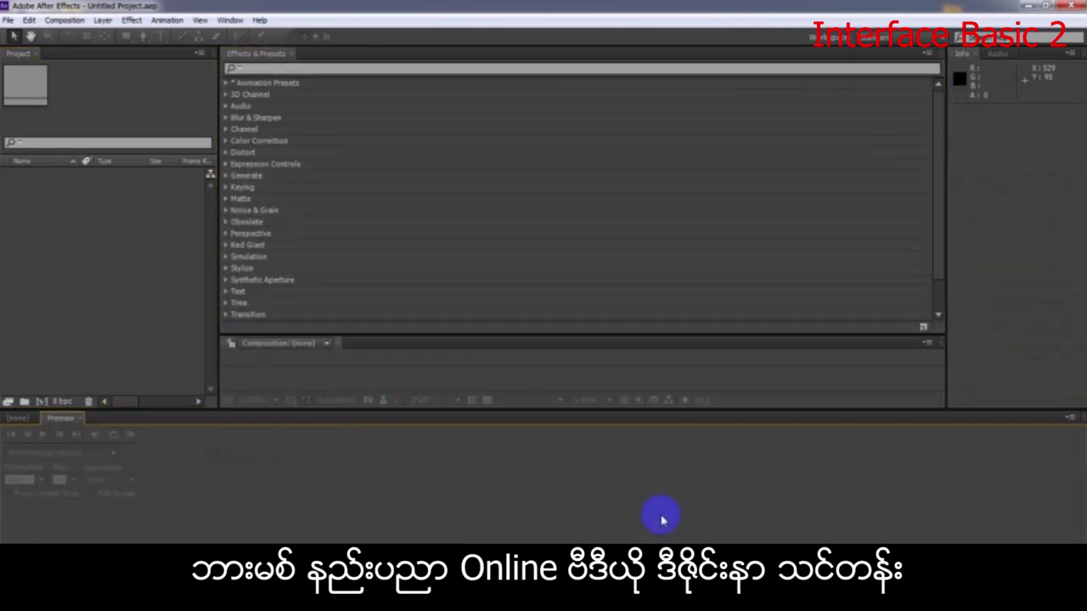
click(896, 33)
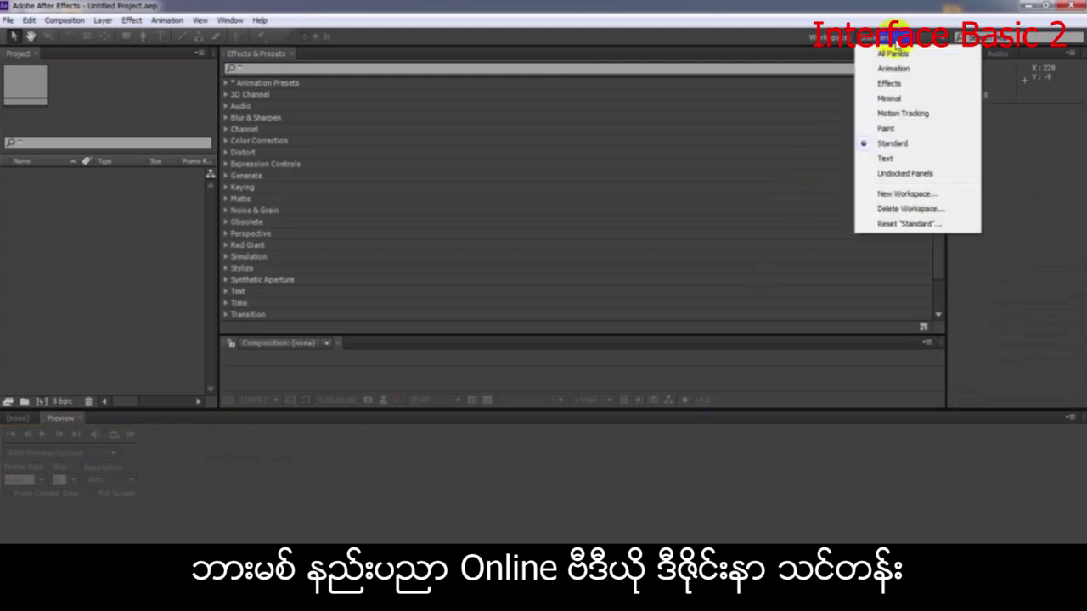
click(911, 224)
click(589, 330)
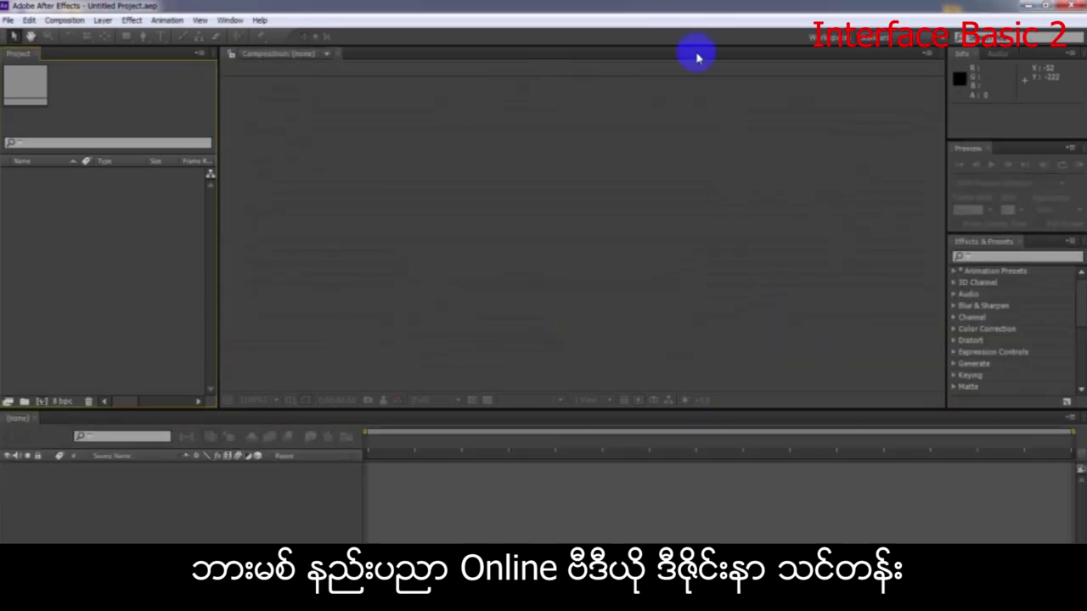
Create a new workspace named Bar Mis from the current layout.
click(233, 22)
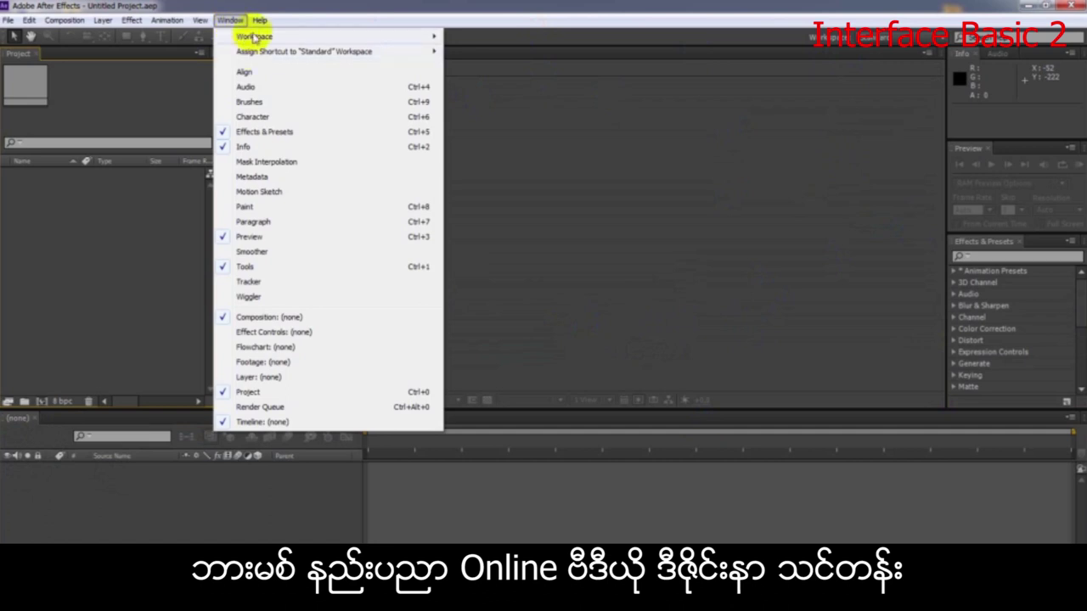
click(902, 38)
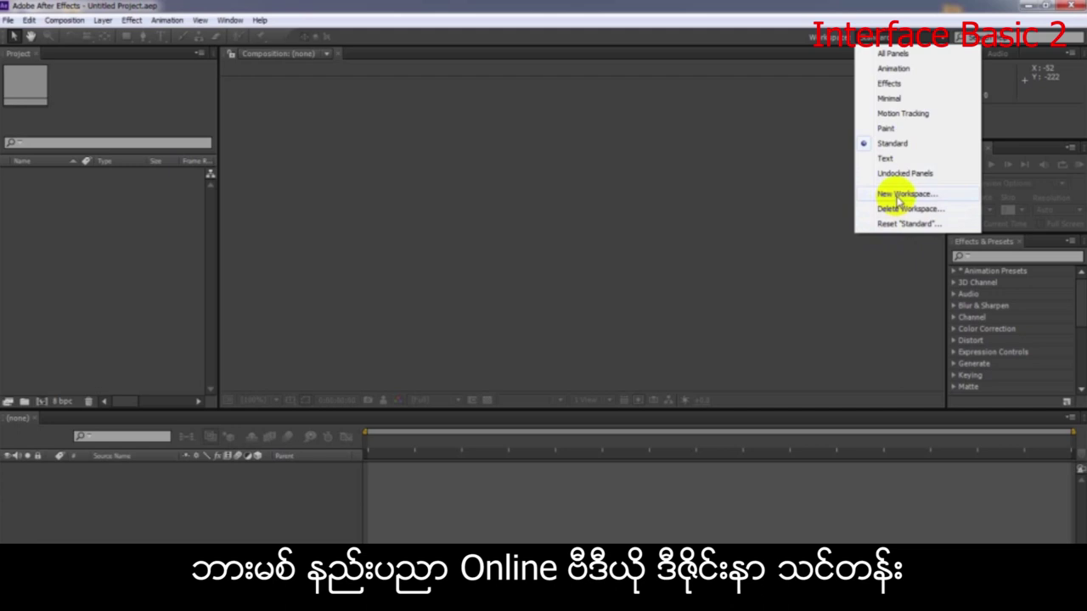
click(899, 198)
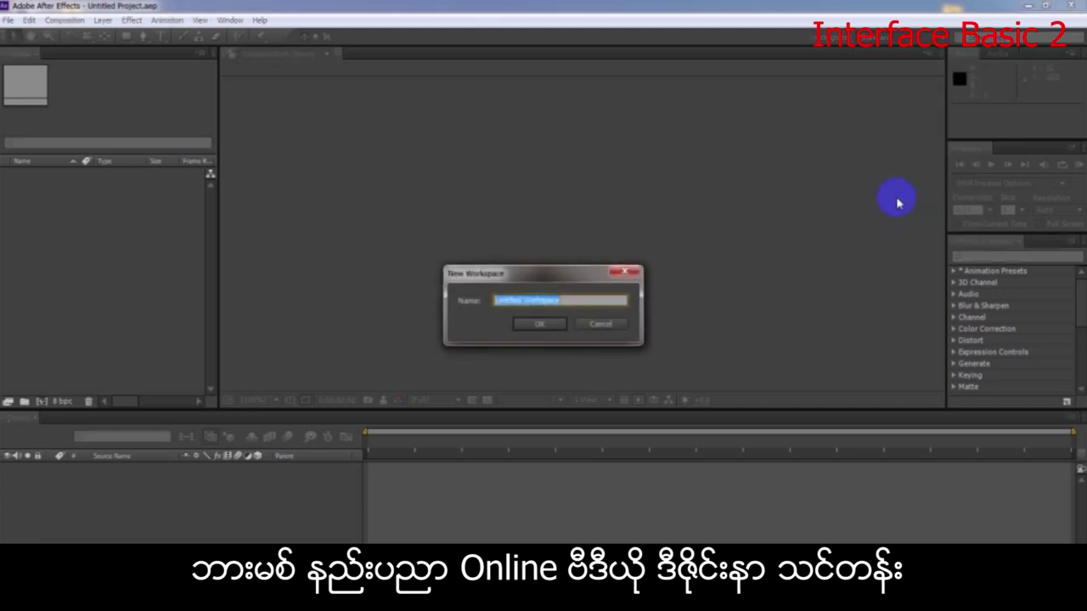
text(Bar Mix)
click(541, 322)
Check the workspace list for the Bar Mis workspace and its reset option, leaving the selection as it is.
click(887, 35)
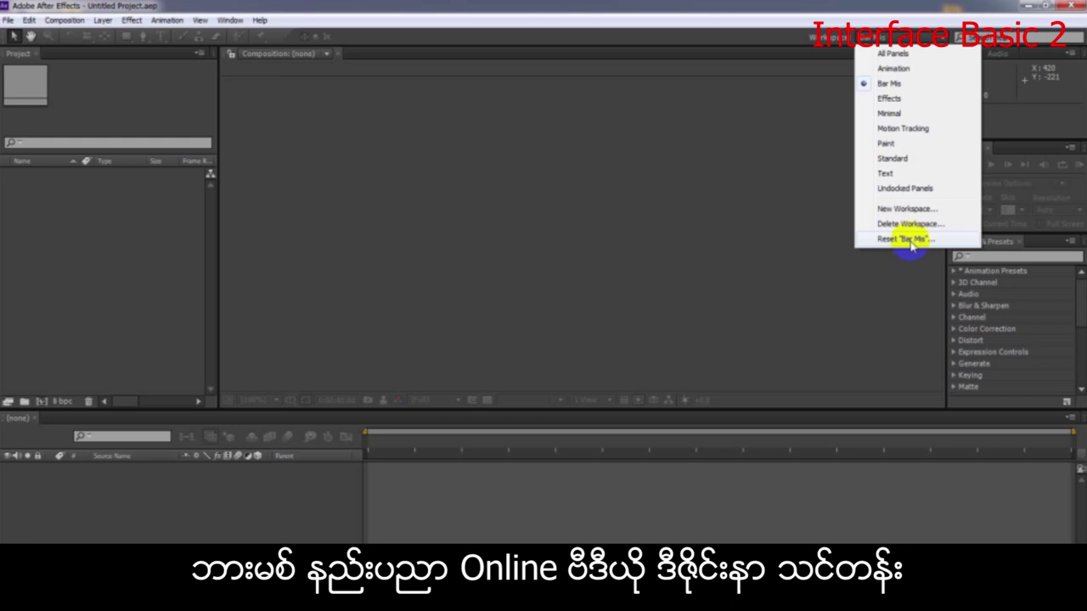
click(687, 281)
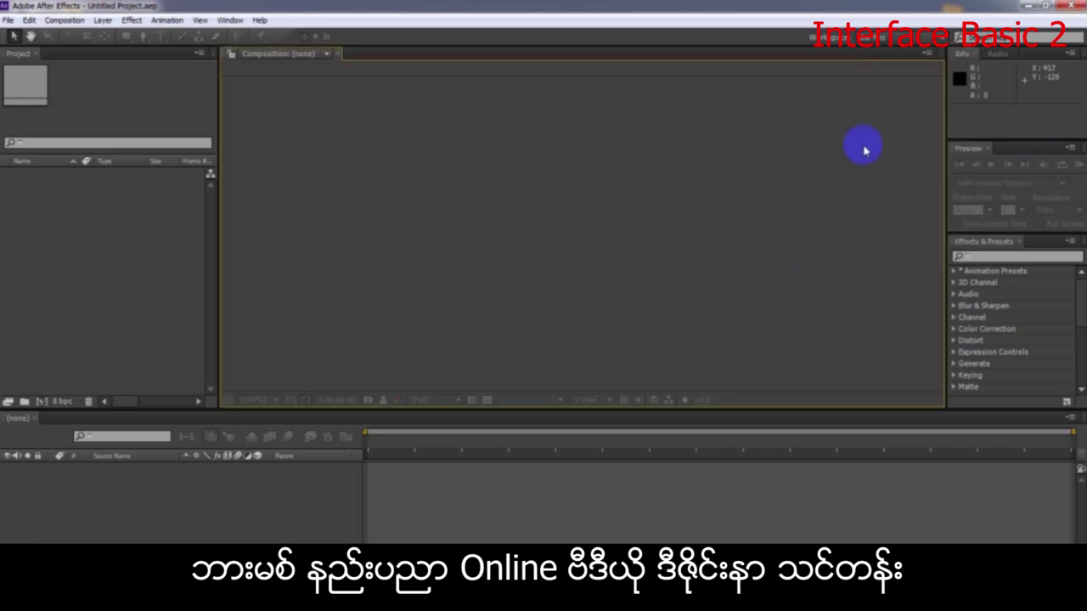
click(879, 37)
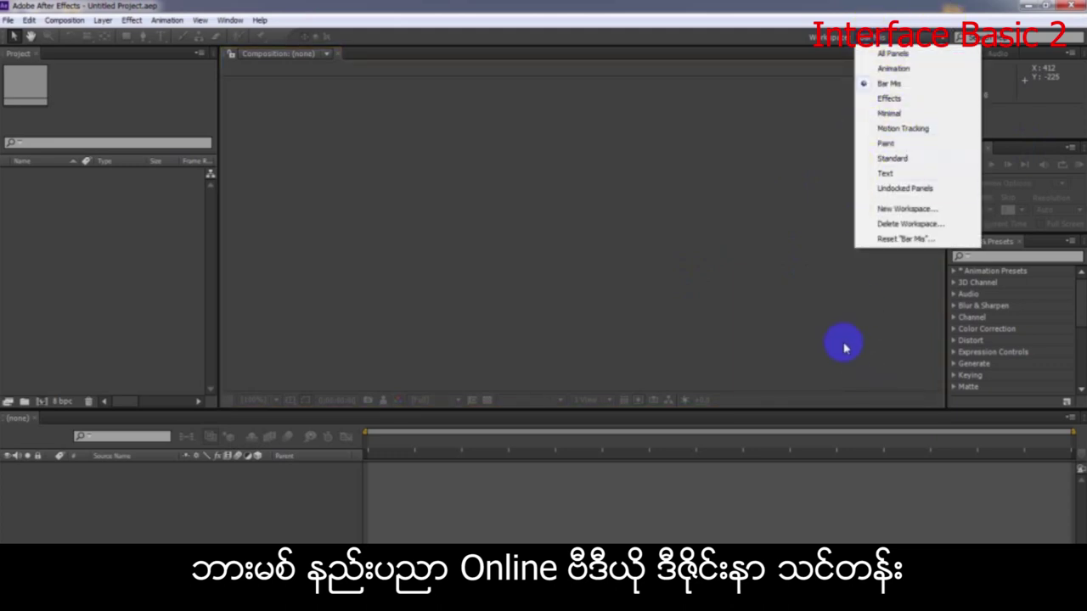
click(890, 242)
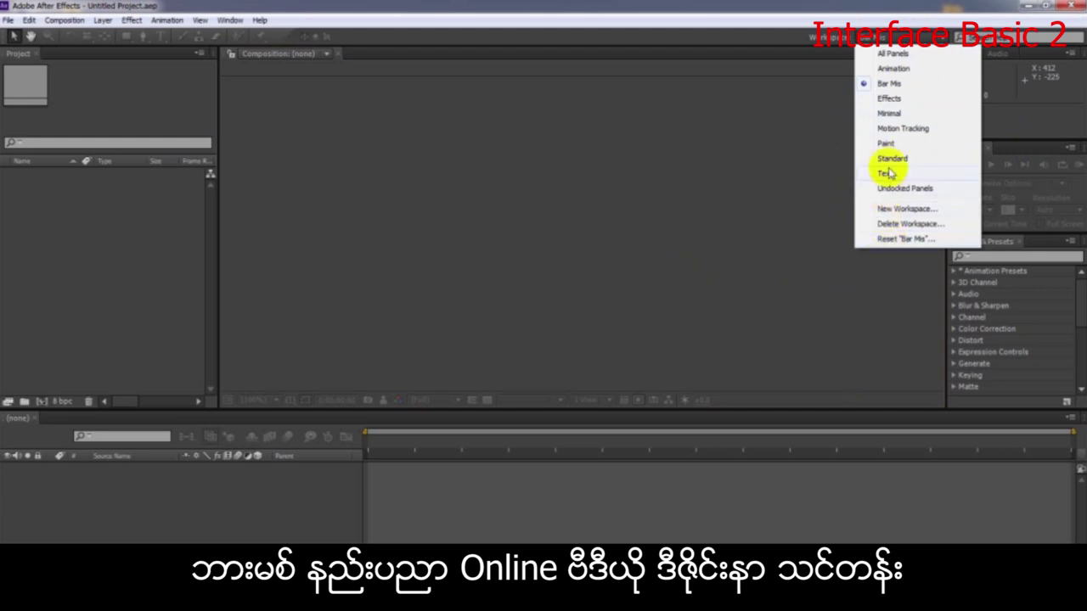
click(839, 198)
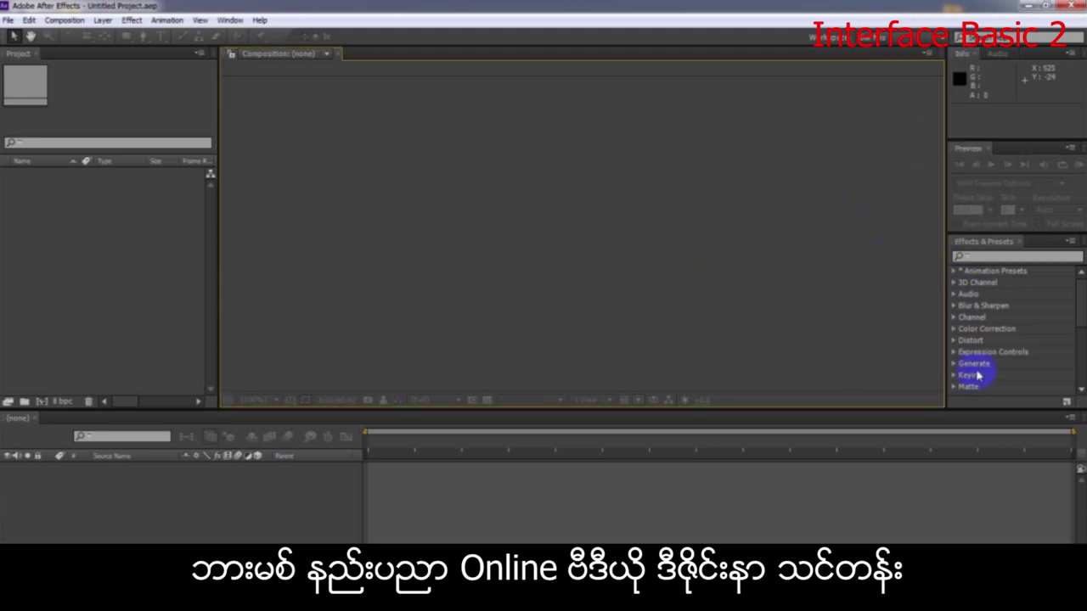
Switch to the course outline in Notepad, highlight the Workspace and Panel lessons, and return to After Effects.
click(13, 58)
click(5, 204)
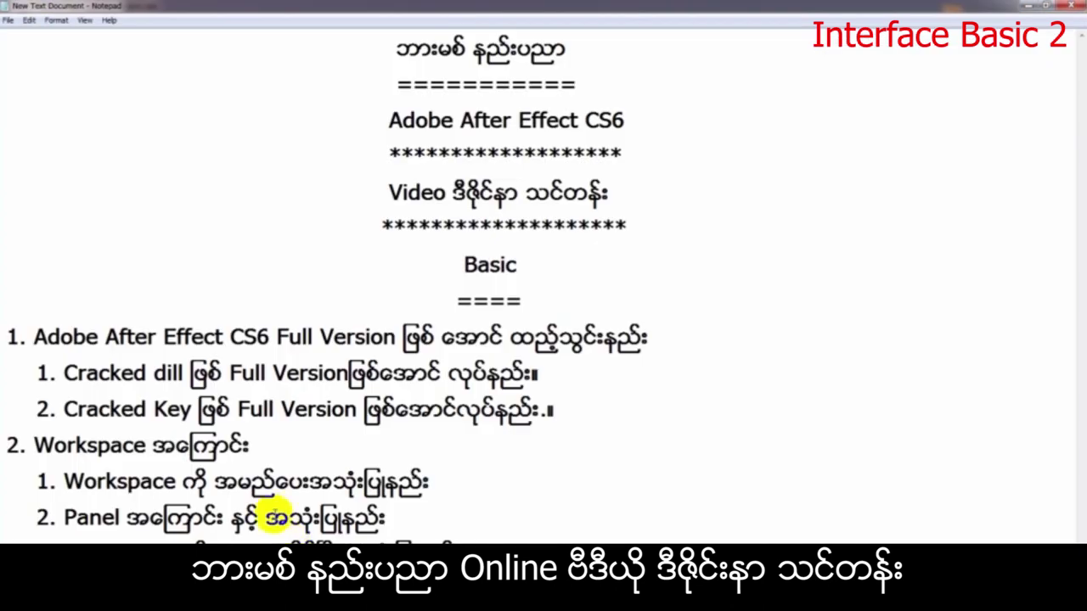
drag(435, 482, 17, 445)
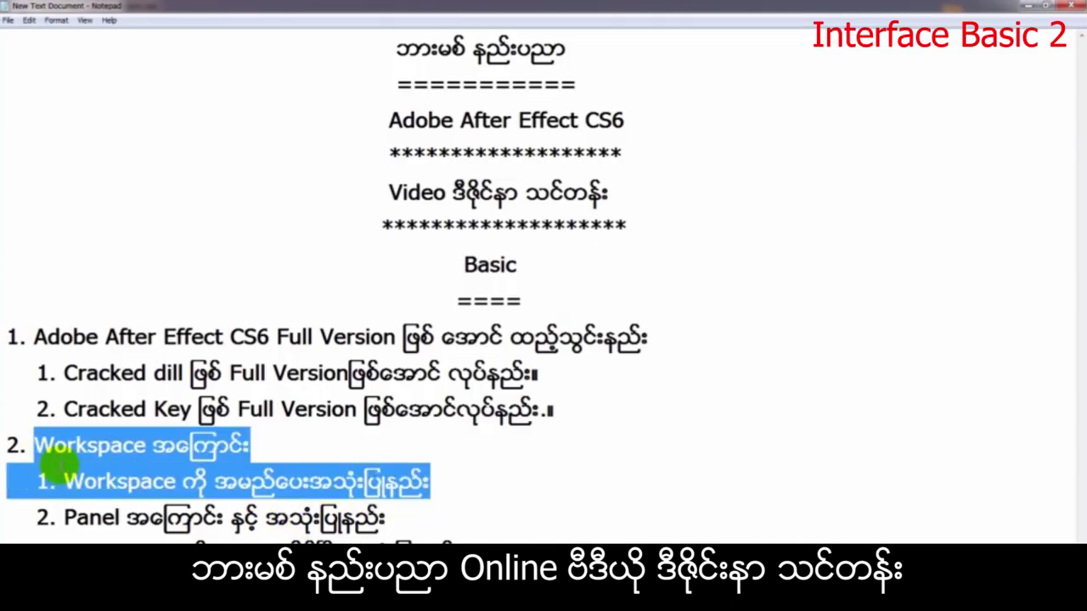
click(215, 481)
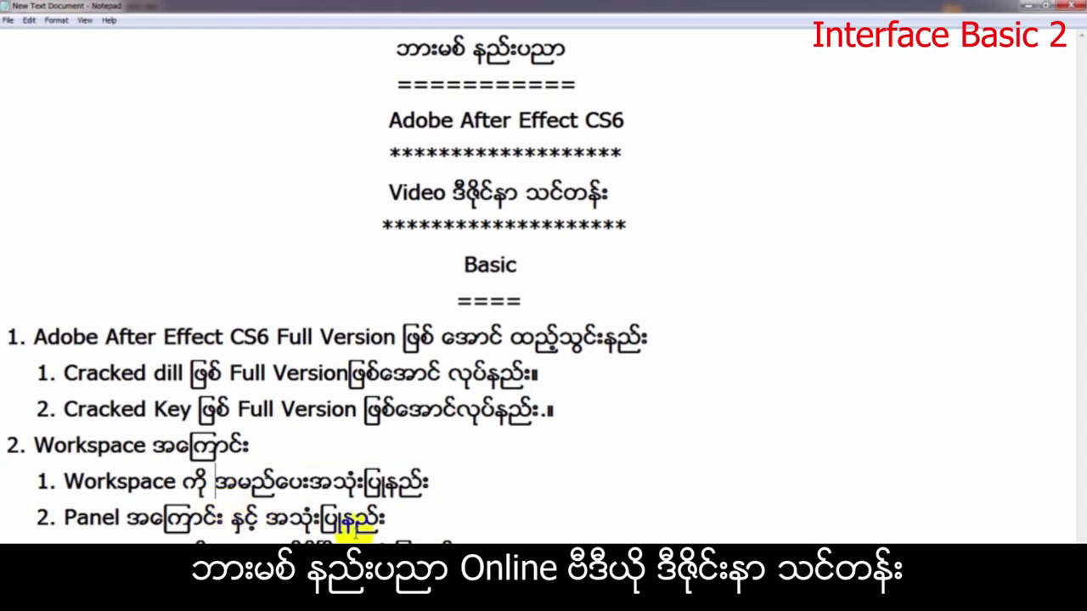
click(385, 516)
drag(386, 517, 53, 517)
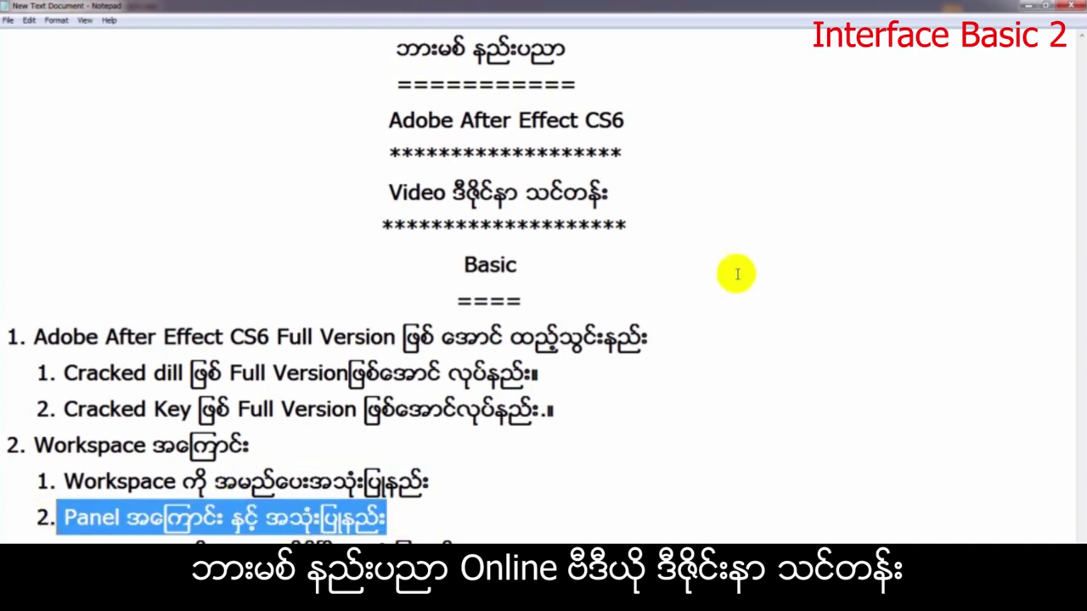
click(1028, 6)
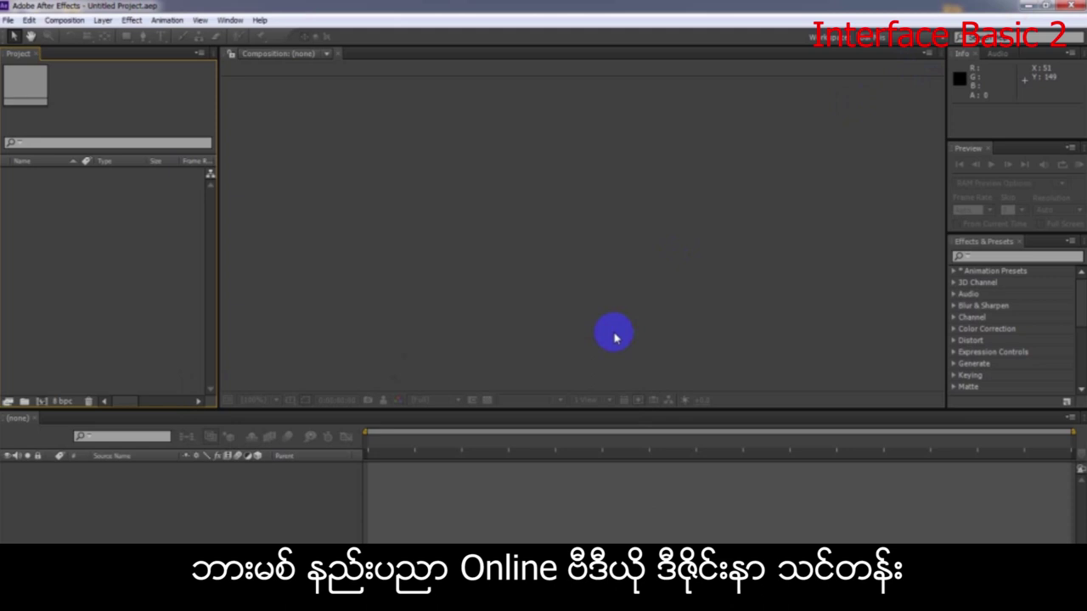
Close the Effects & Presets panel and reopen it in the Bar Mis workspace.
click(47, 219)
click(231, 22)
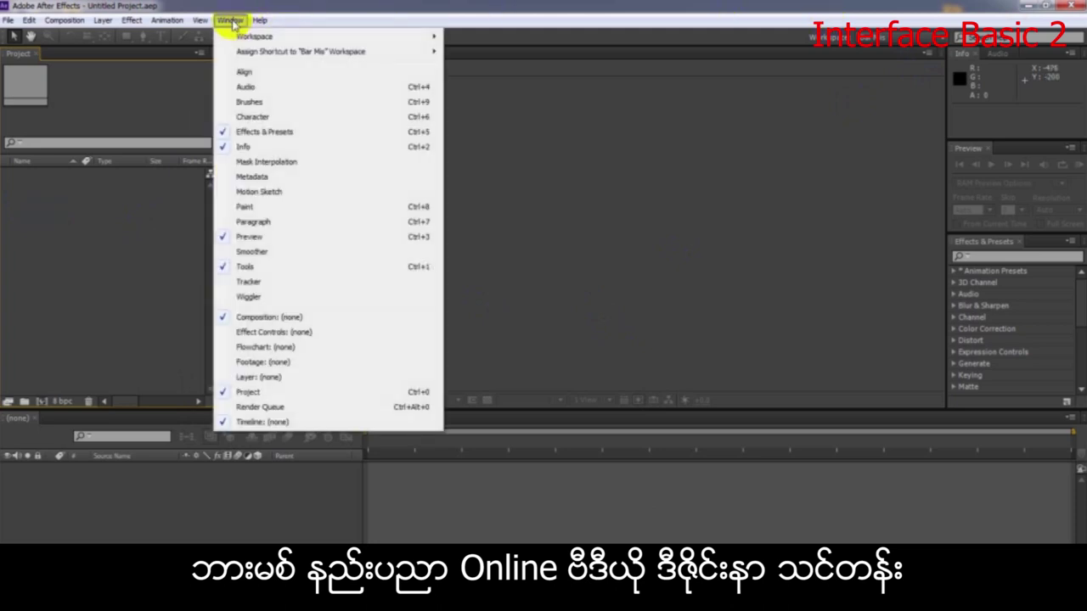
click(254, 132)
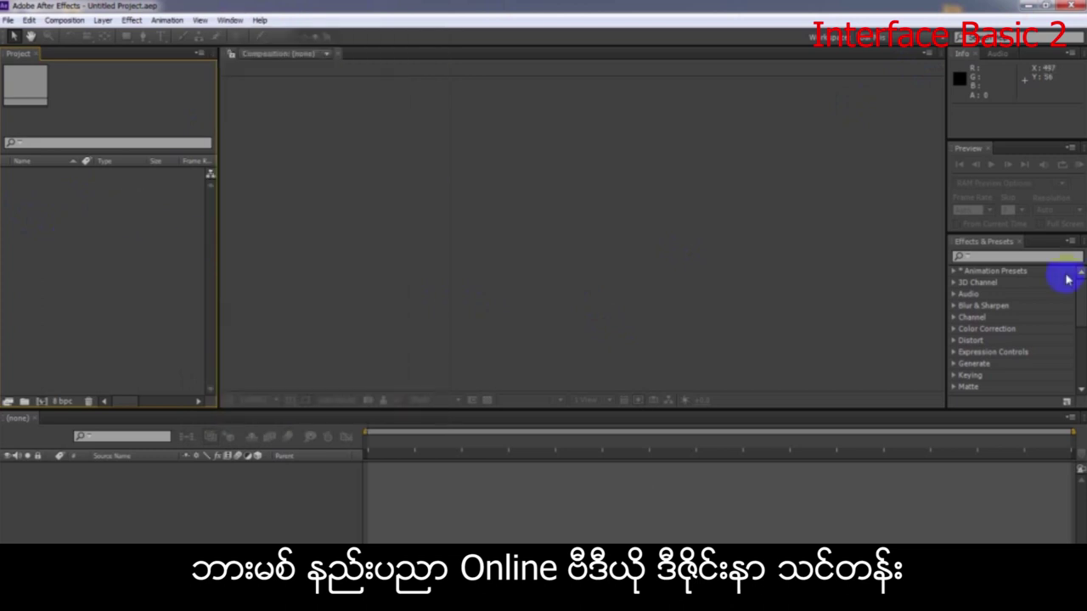
click(1020, 242)
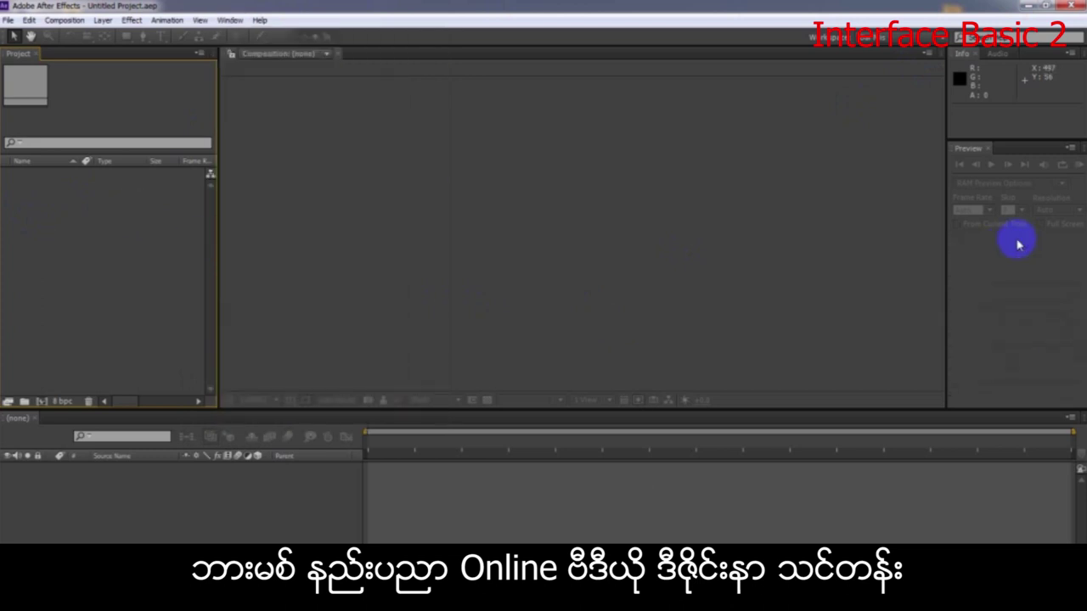
click(223, 21)
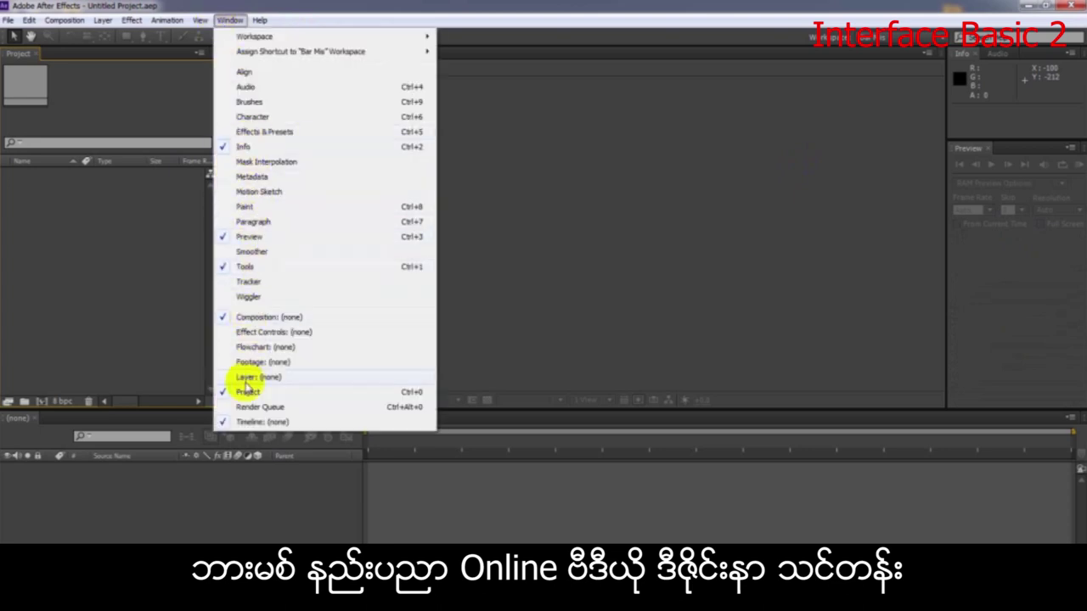
click(258, 136)
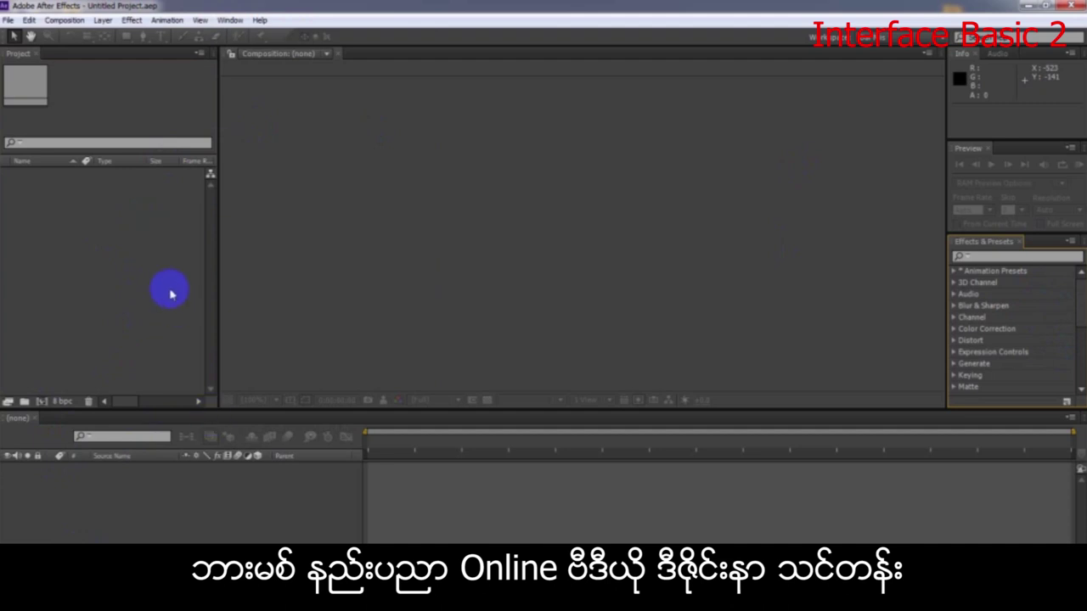
Review the course outline in Notepad again and return to the Project panel in After Effects.
click(884, 265)
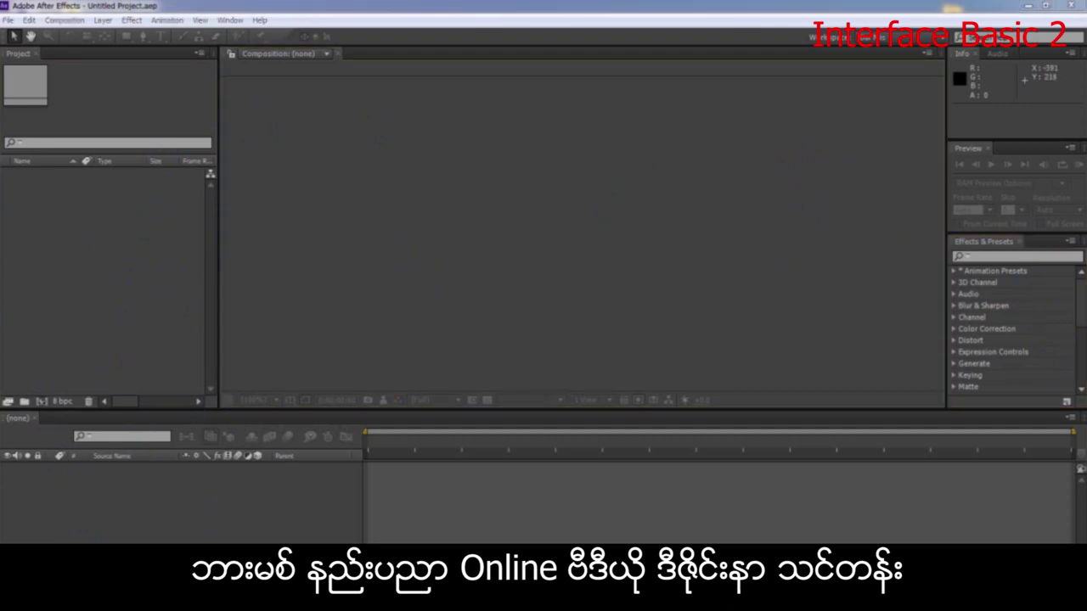
click(411, 594)
click(419, 523)
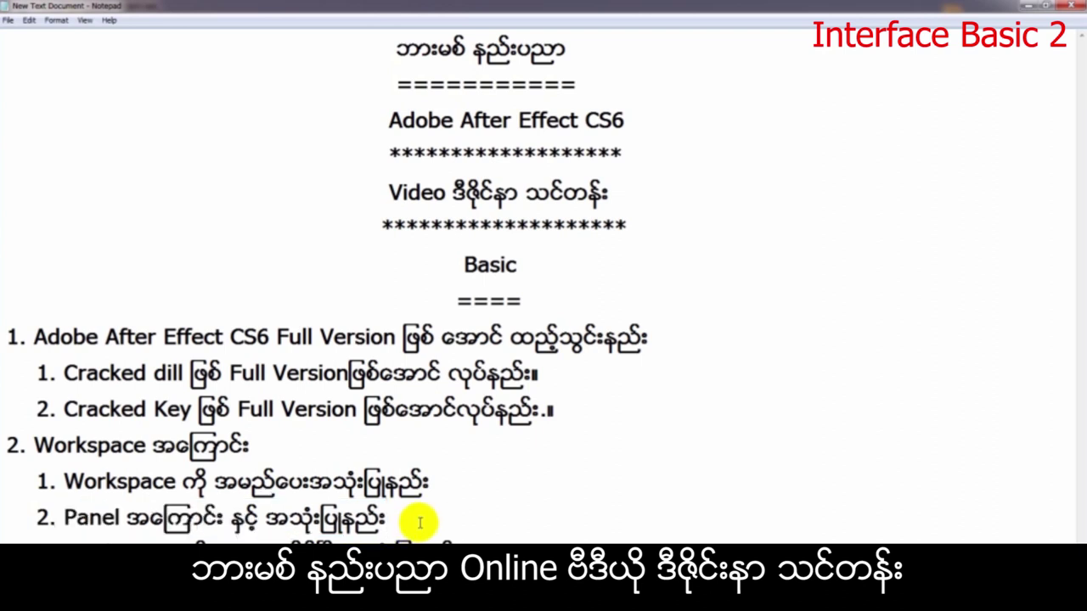
key(alt+Tab)
click(19, 229)
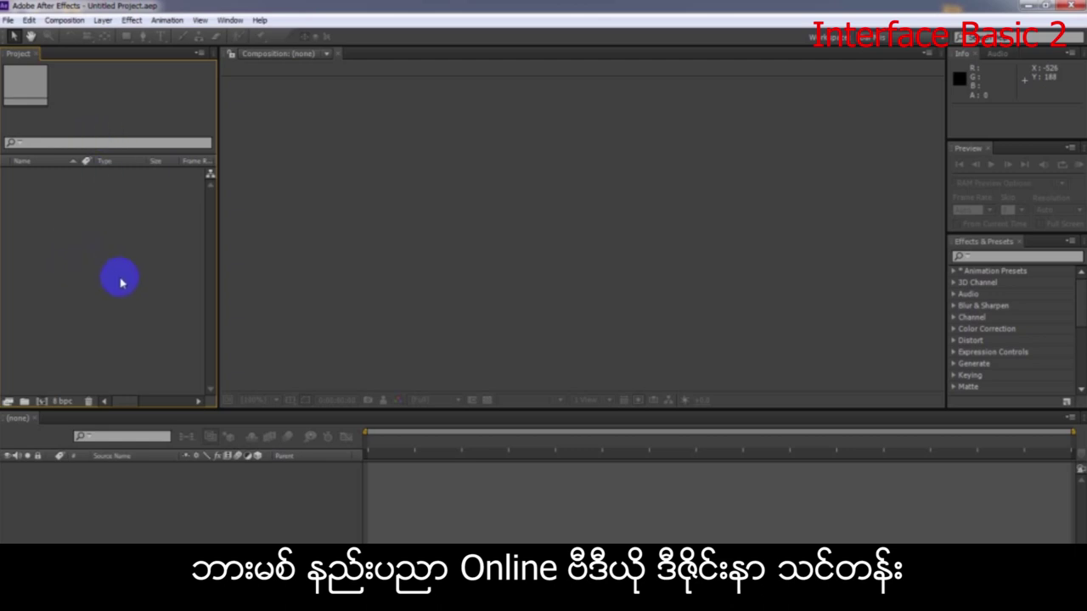
Open the Import File dialog from the empty Project panel, browse the Desktop folder, and return to the Project panel without importing.
double_click(71, 257)
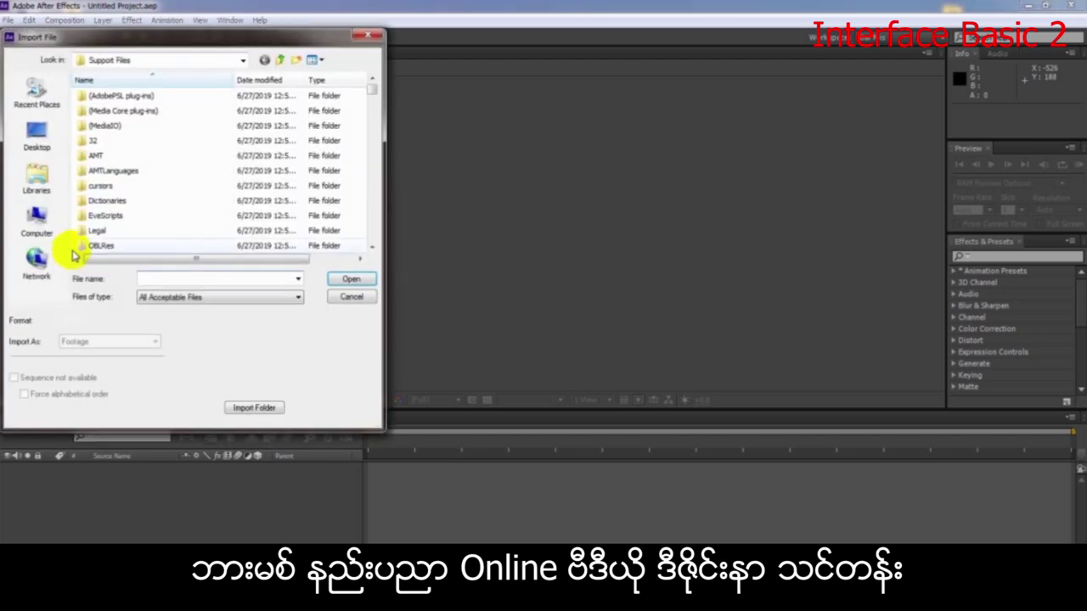
click(38, 134)
drag(370, 117, 366, 213)
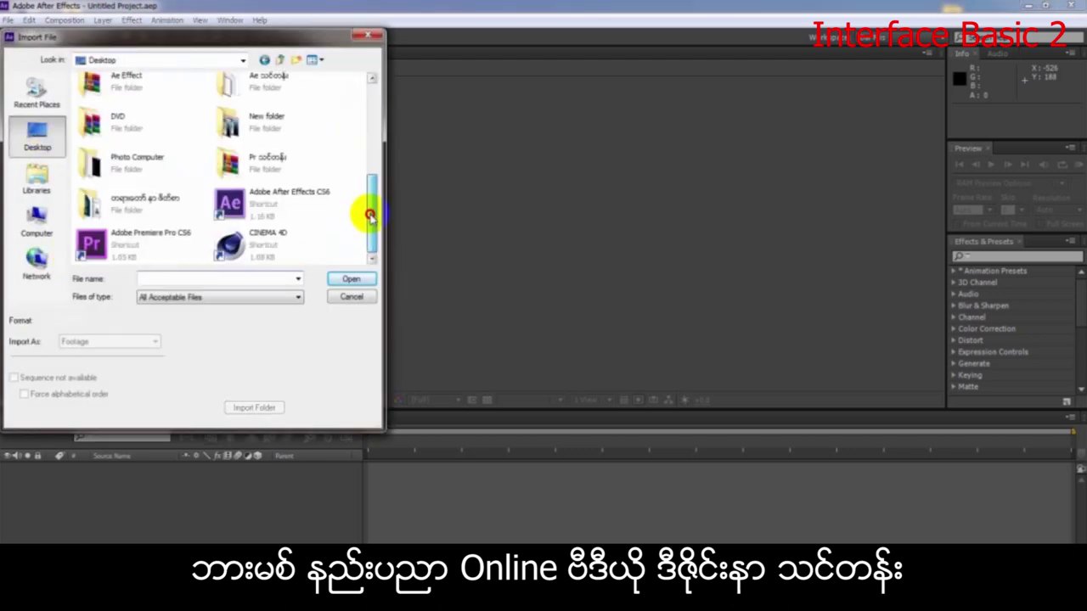
click(369, 35)
click(123, 237)
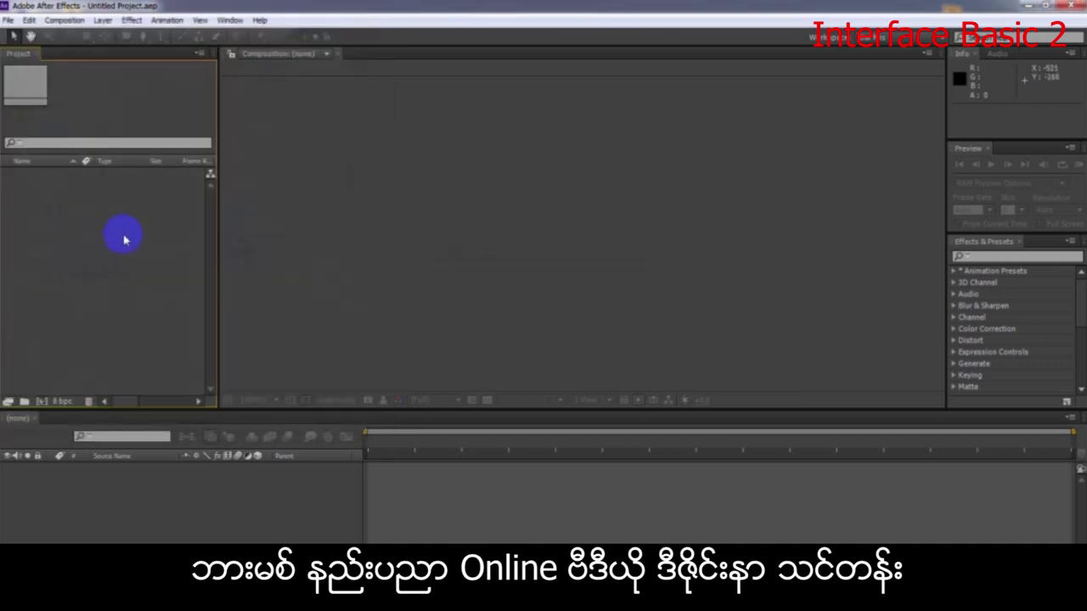
double_click(78, 240)
click(370, 35)
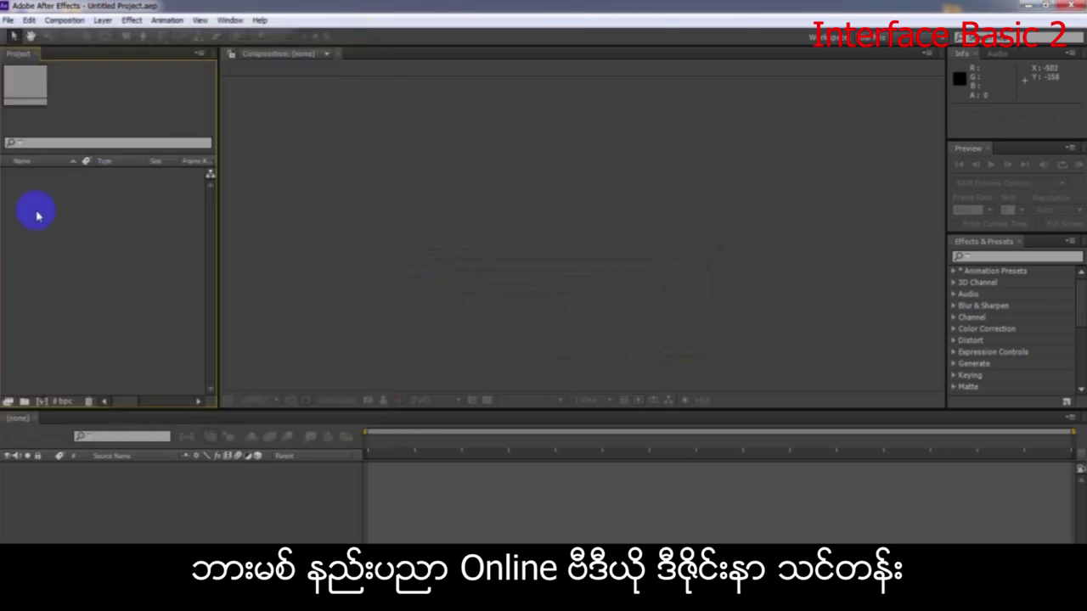
click(222, 494)
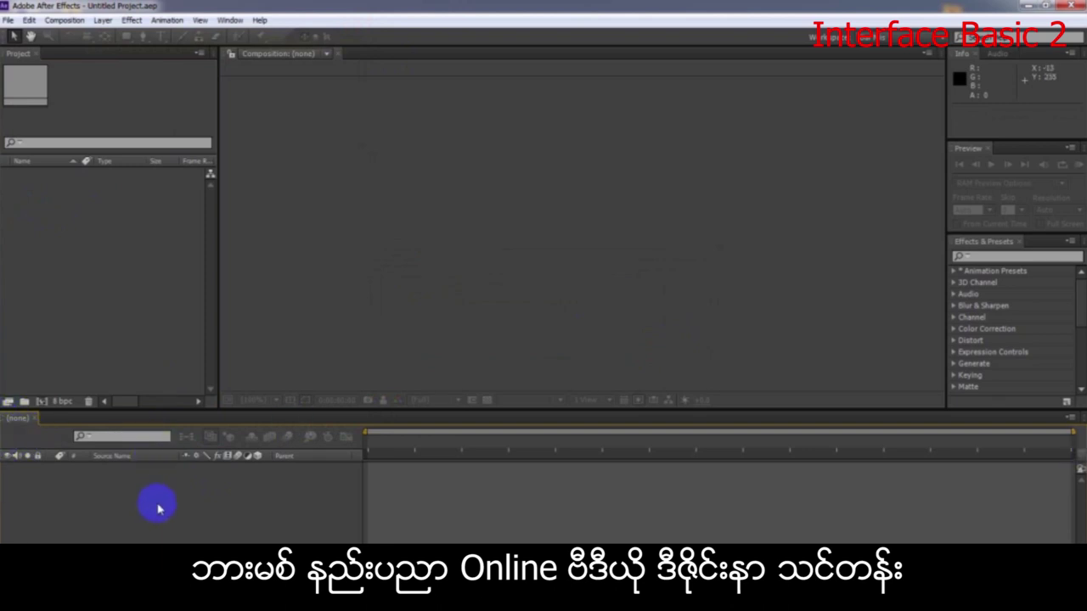
click(44, 278)
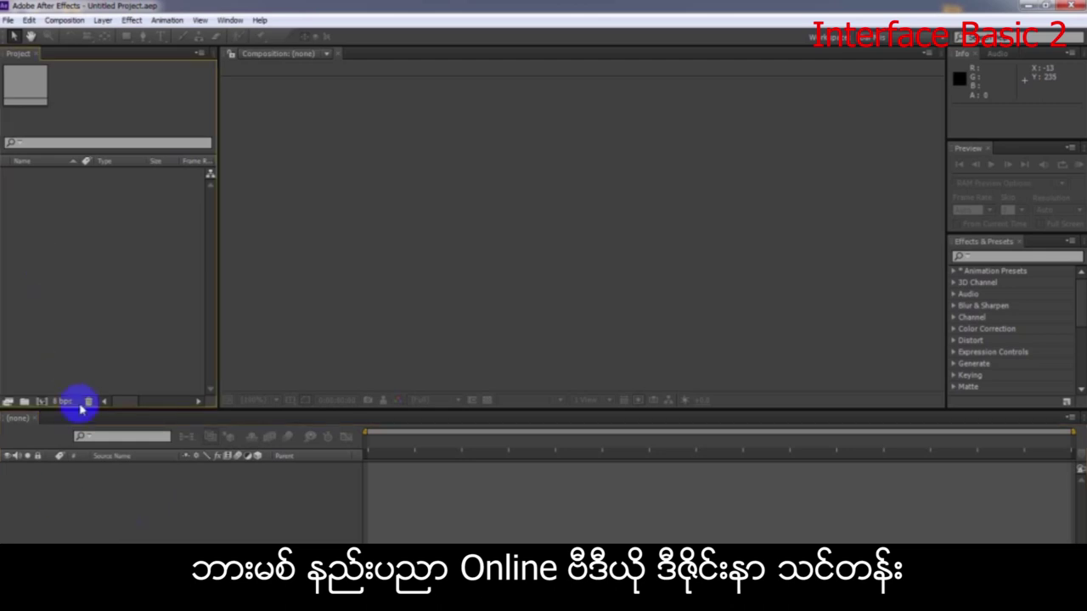
Activate the Timeline and Composition panels, highlight the Composition Panel entry in the Notepad outline, and return to After Effects.
click(143, 538)
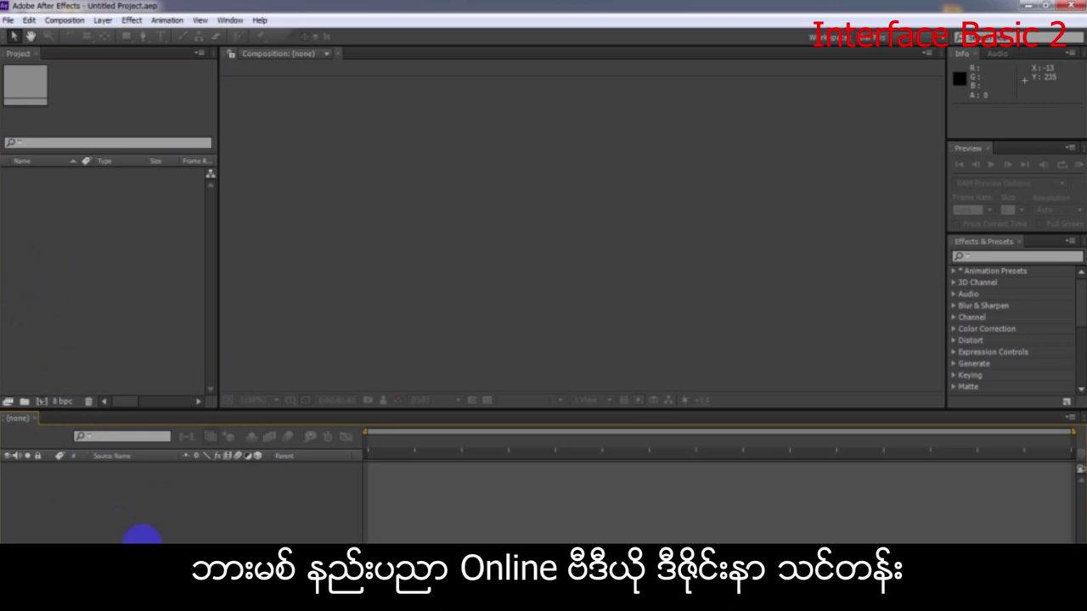
click(570, 265)
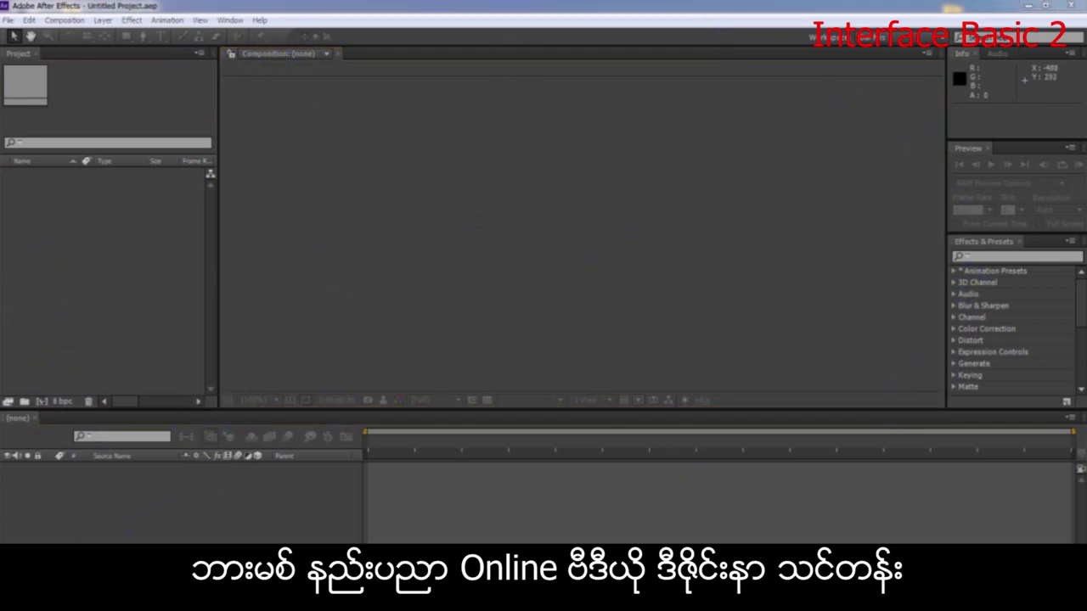
click(401, 509)
drag(94, 445, 308, 444)
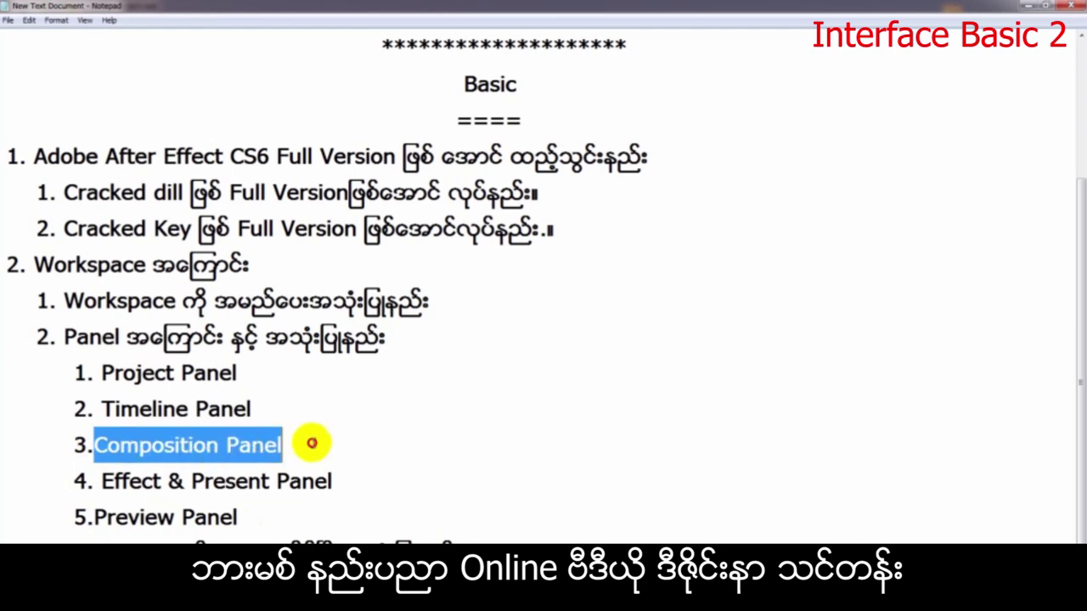
click(1030, 5)
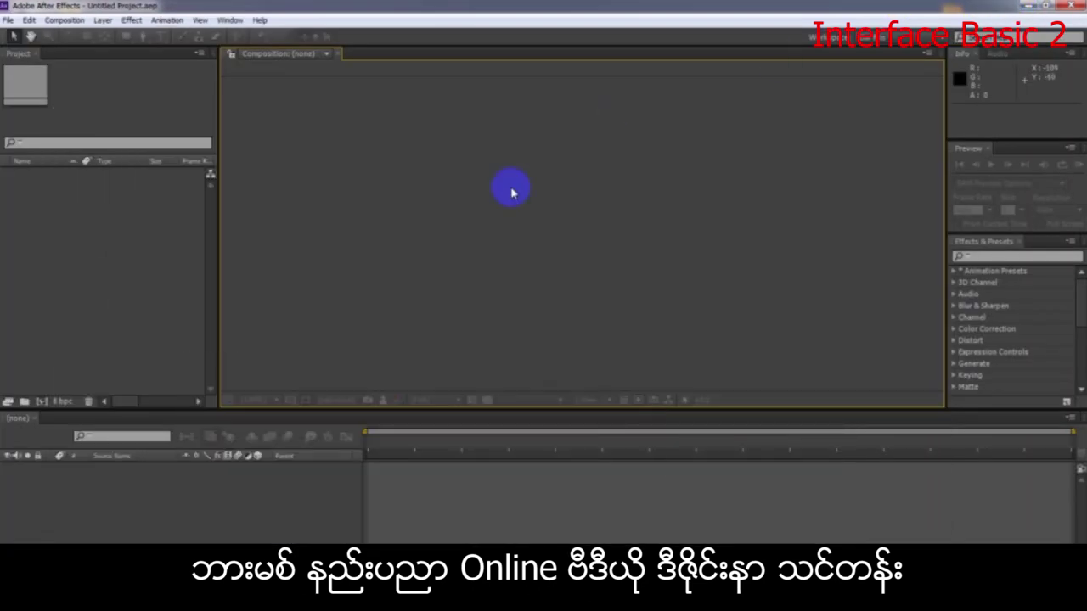
Activate the Project, Timeline and Composition panels in turn to point out the three main work areas.
click(13, 210)
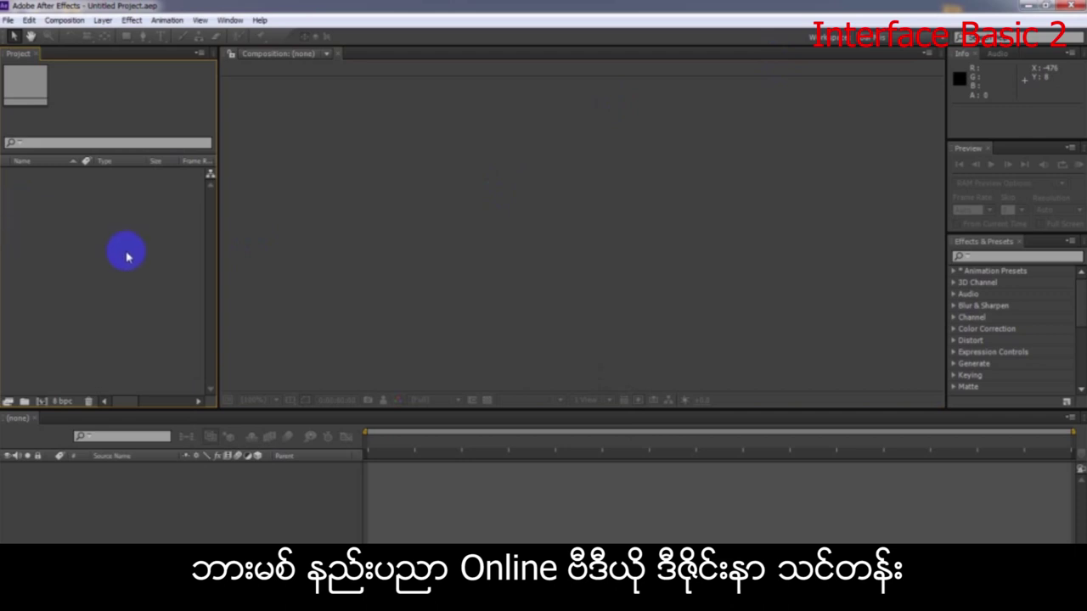
click(237, 528)
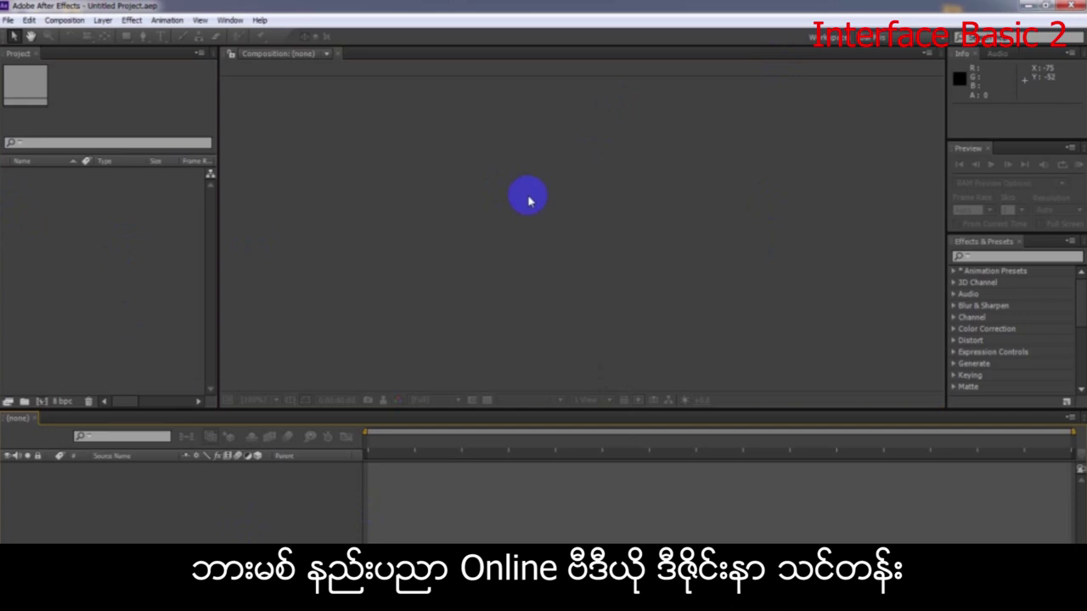
click(589, 237)
click(409, 505)
click(14, 240)
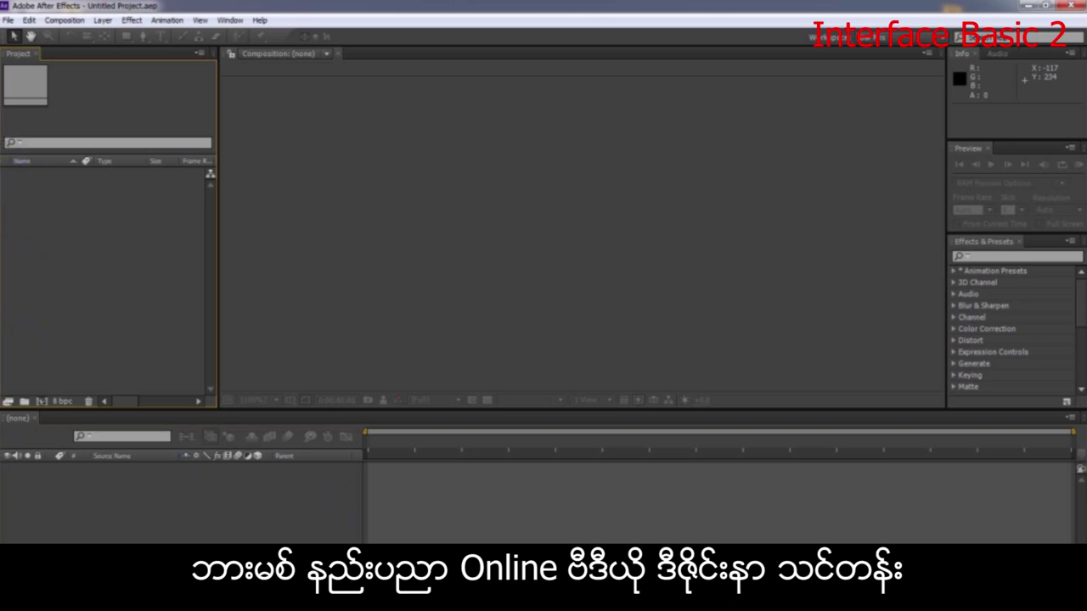
click(195, 535)
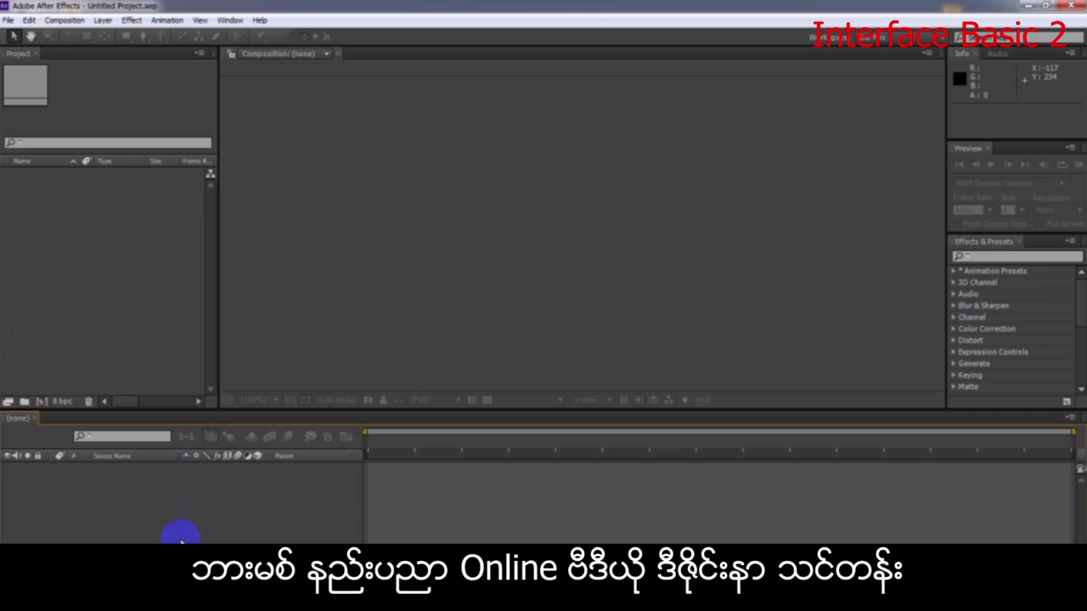
click(470, 304)
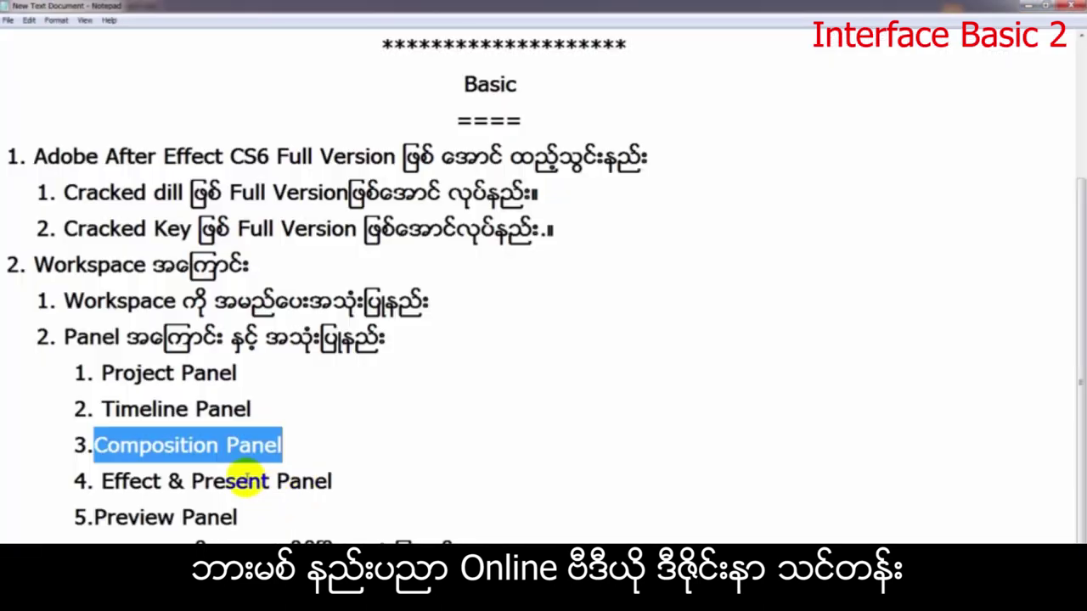
Switch to the Notepad outline and correct the fourth panel entry to "Effect & Preset Panel".
click(239, 481)
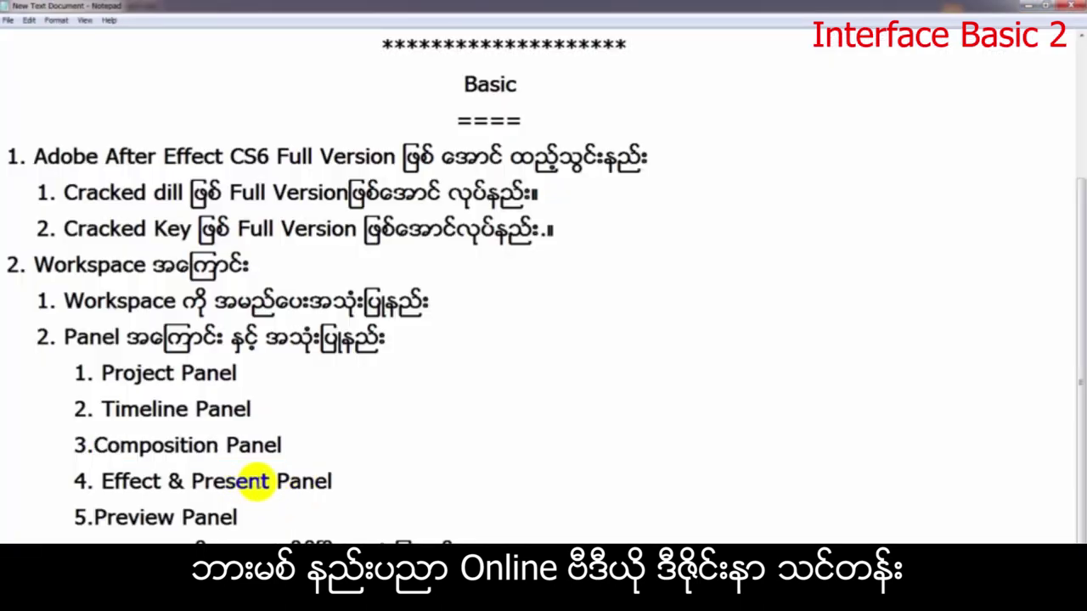
key(BackSpace)
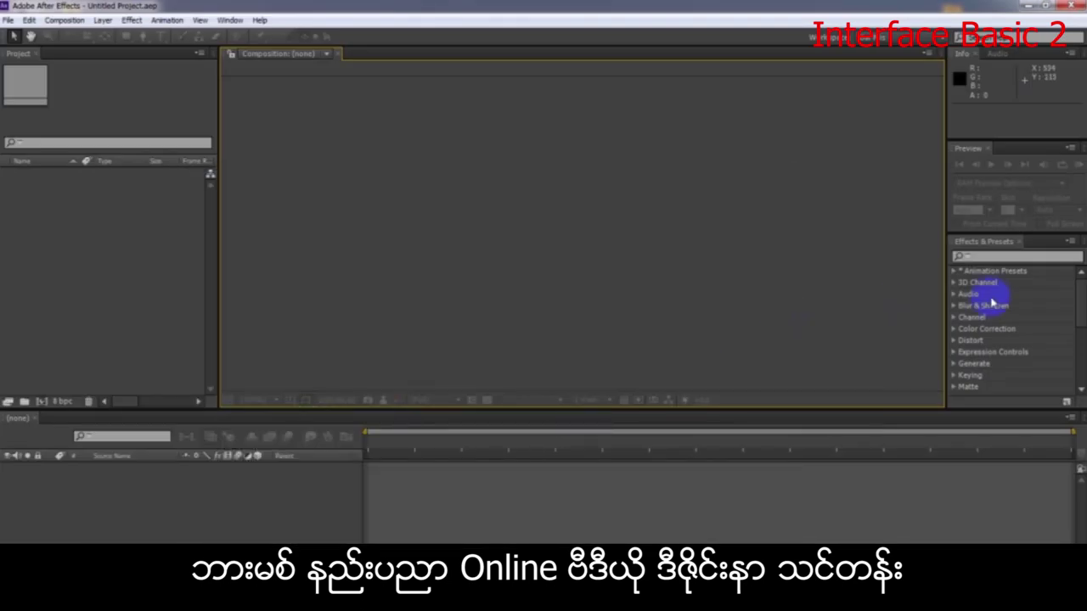
Return to After Effects and activate the Effects & Presets panel, followed by the Preview panel.
click(983, 243)
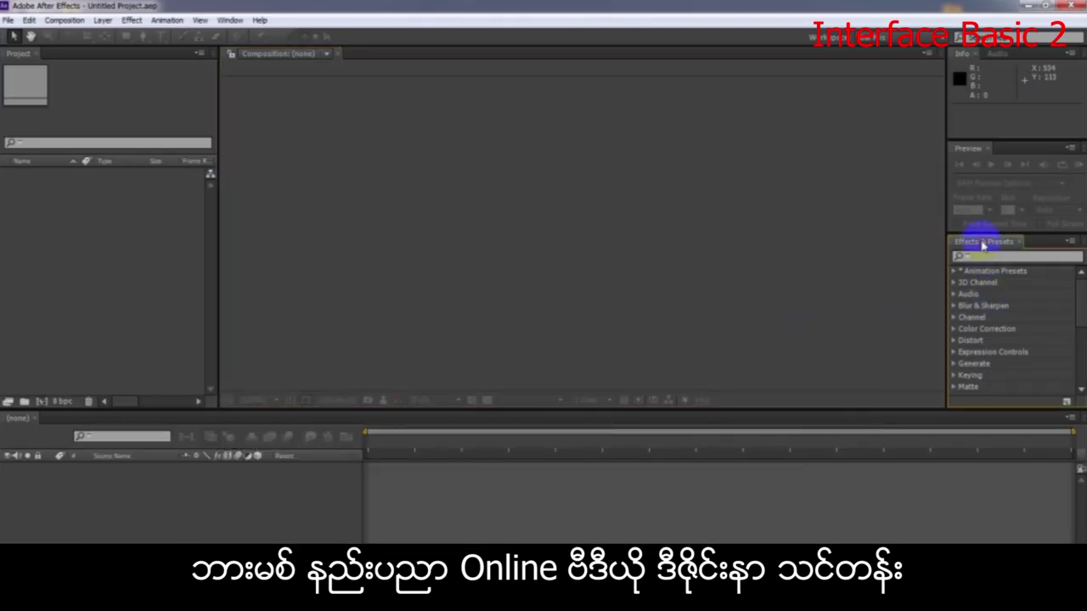
mouse_move(1075, 303)
mouse_down()
mouse_move(1080, 355)
mouse_move(1072, 304)
mouse_up()
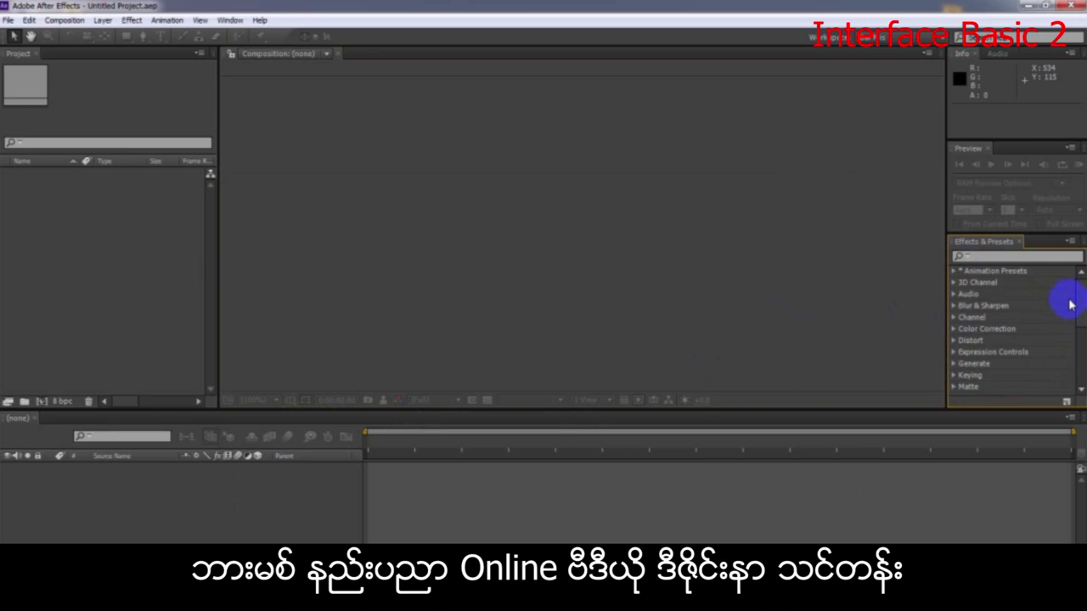
click(968, 158)
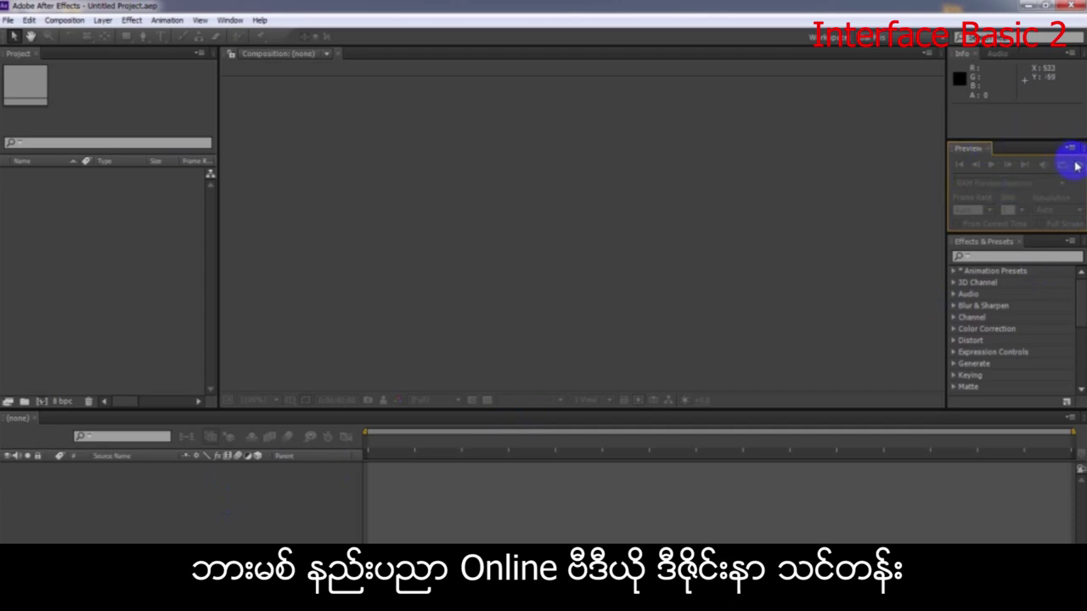
Activate the Project, Timeline, Composition and Preview panels in turn, ending on the Composition panel.
click(28, 234)
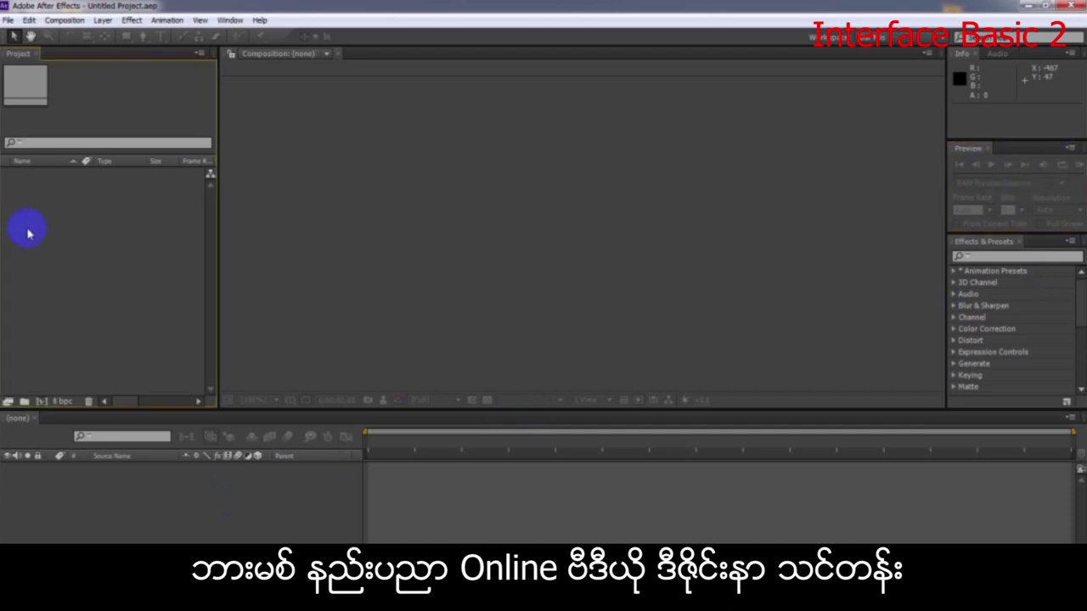
click(79, 515)
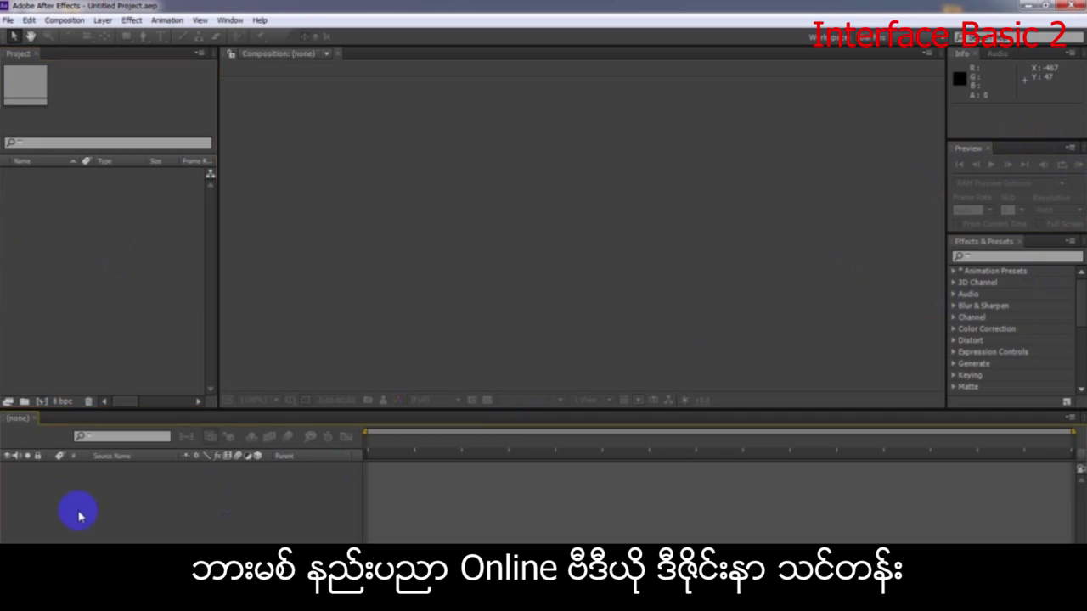
click(380, 167)
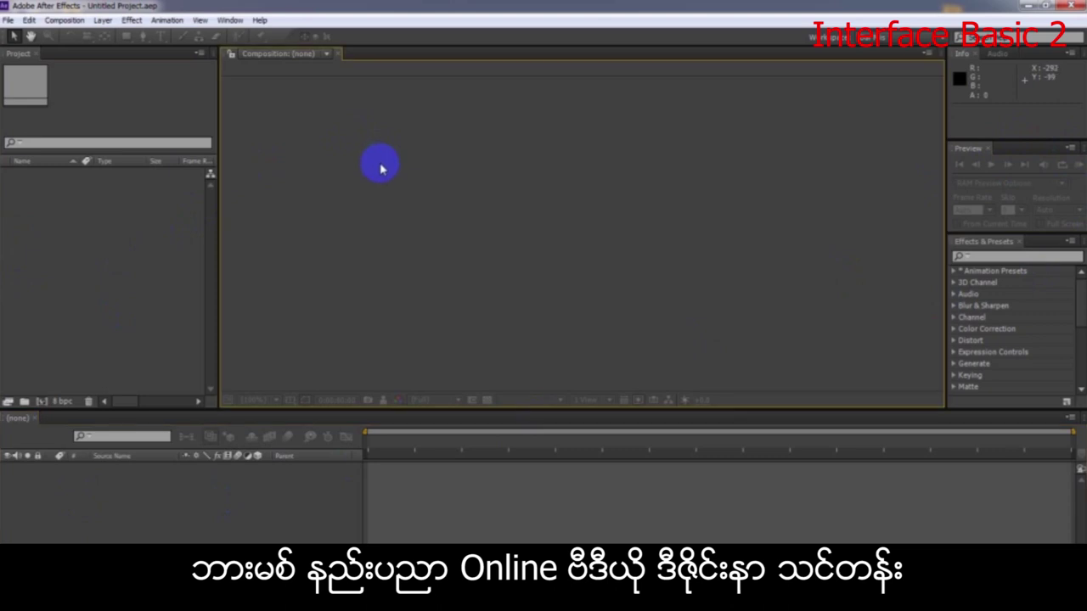
click(968, 155)
click(504, 217)
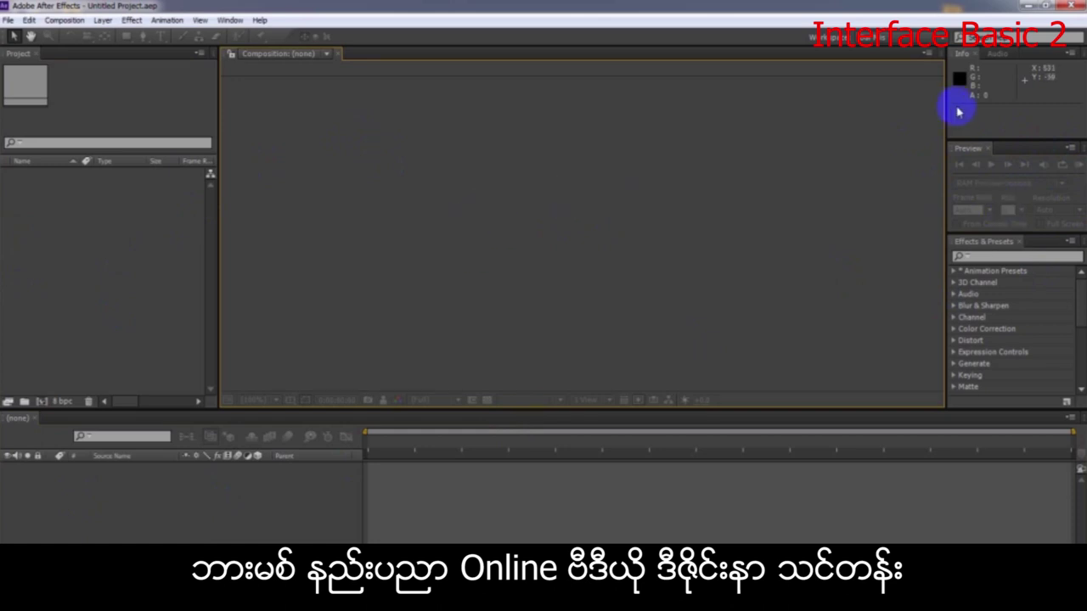
Activate all five main panels in turn: Project, Timeline, Composition, Effects & Presets and Preview.
click(83, 201)
click(141, 488)
click(523, 201)
click(976, 242)
click(966, 153)
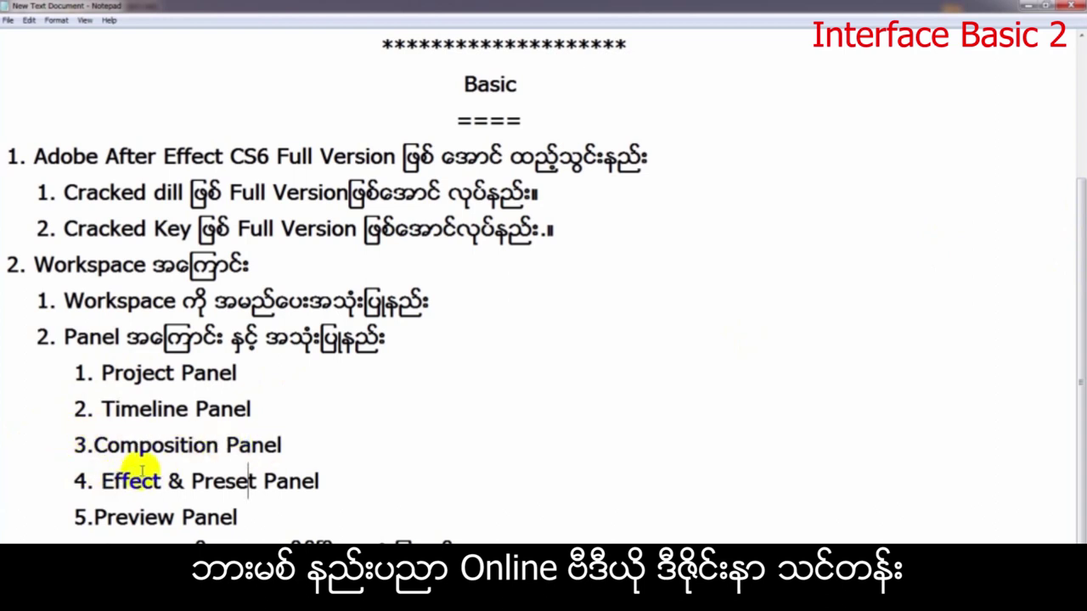
Check the panel list in the Notepad outline, return to After Effects, and step through its panels again, ending on Preview.
click(93, 520)
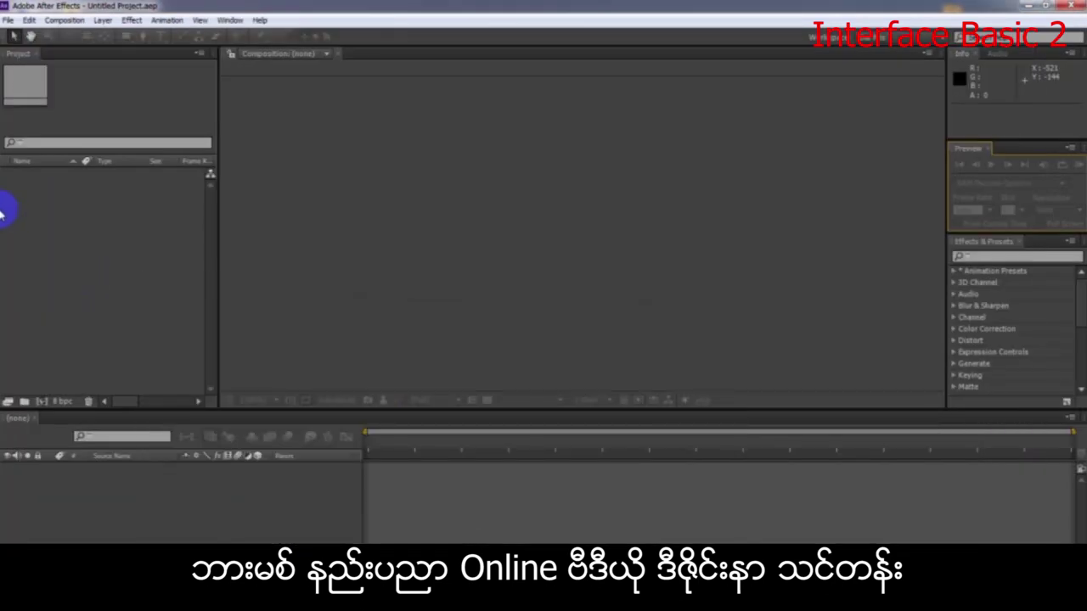
click(250, 492)
click(461, 246)
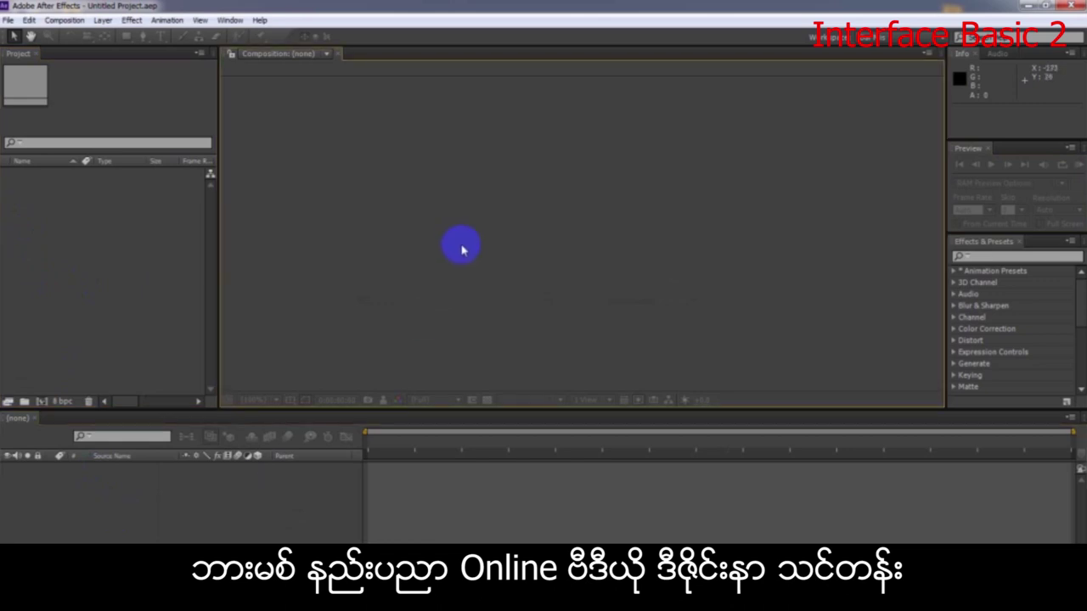
click(1005, 245)
click(971, 151)
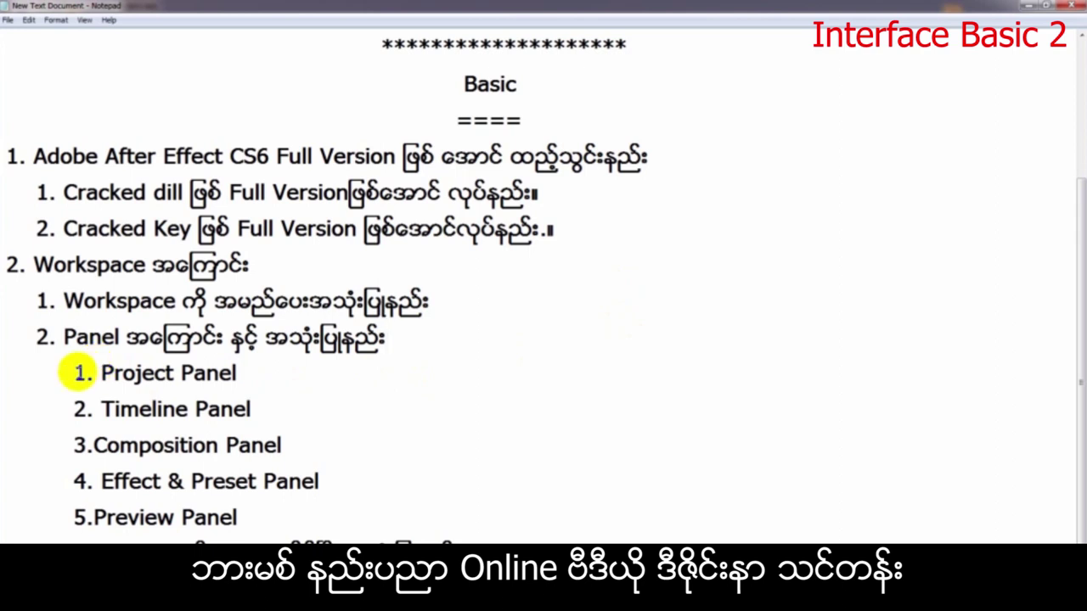
Switch to the Notepad outline and highlight the Project, Timeline, Composition, Effect & Preset and Preview Panel entries one after another.
drag(95, 371, 242, 364)
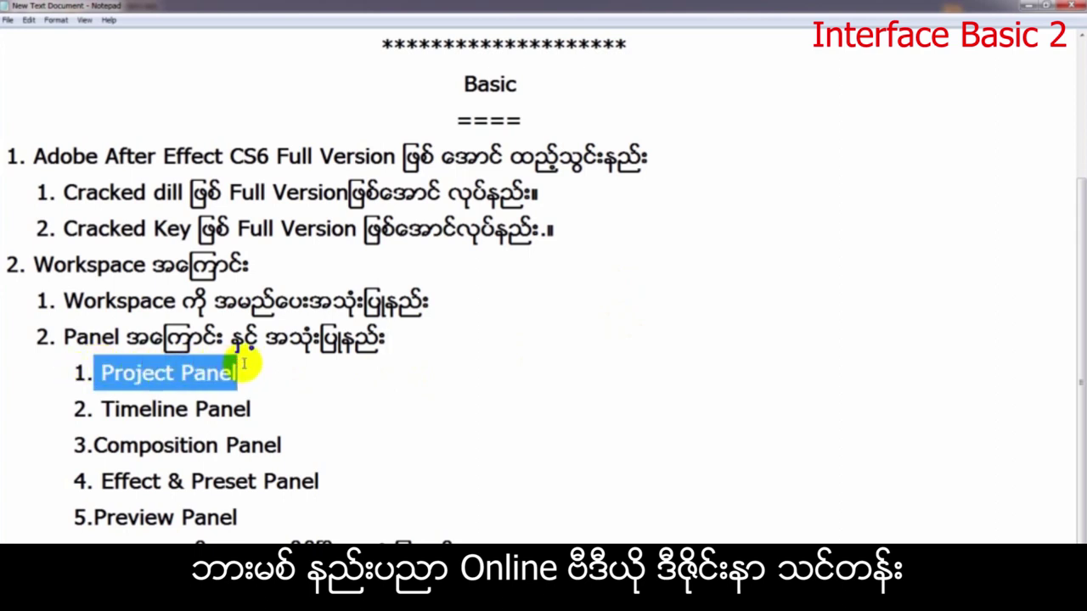
click(241, 365)
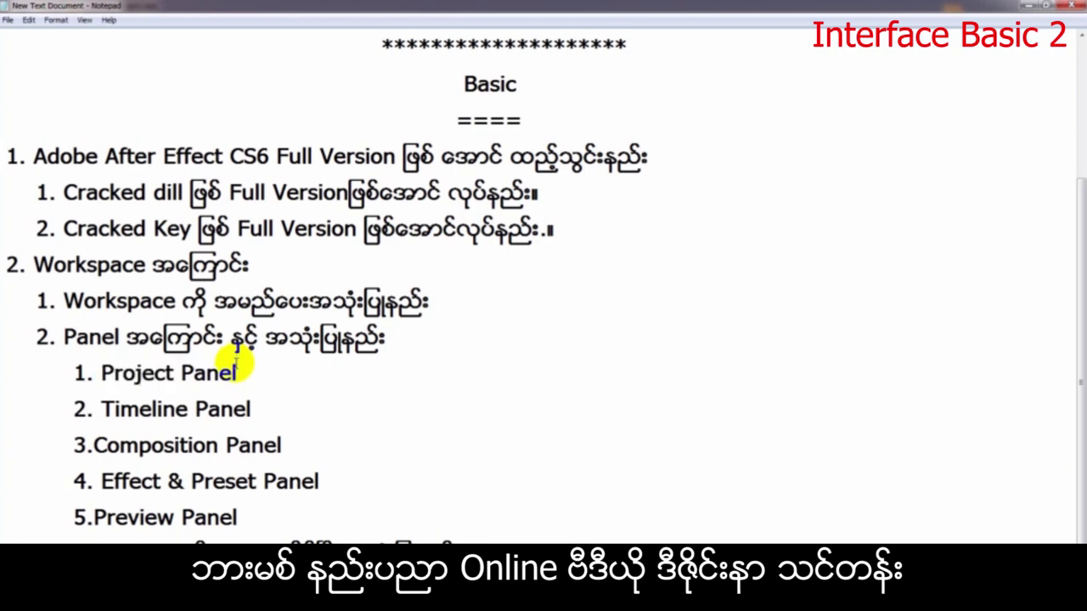
click(102, 373)
drag(101, 373, 245, 374)
drag(102, 408, 270, 410)
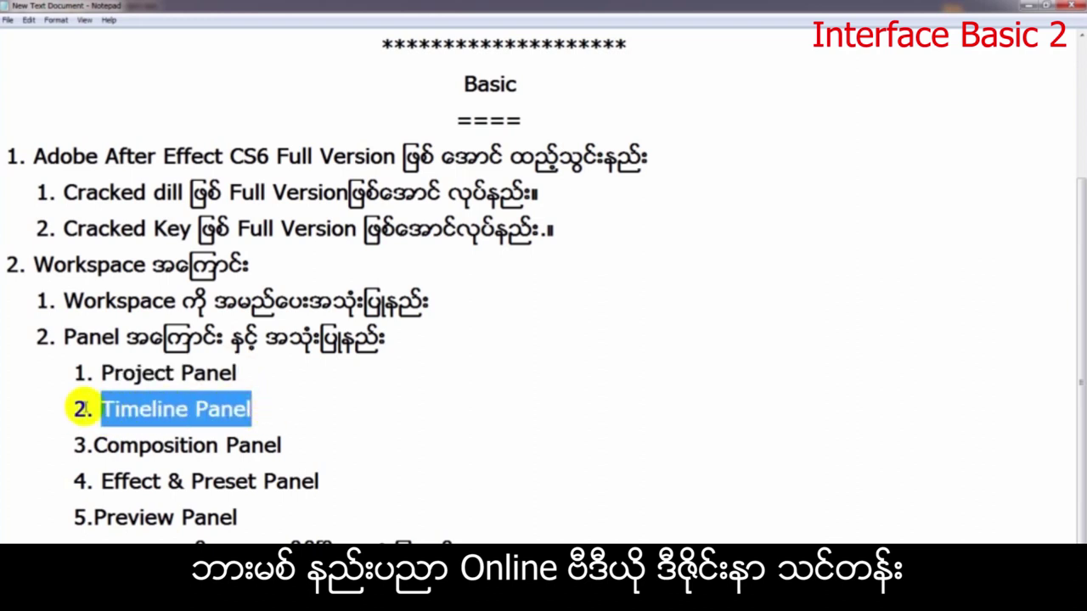
drag(94, 445, 281, 445)
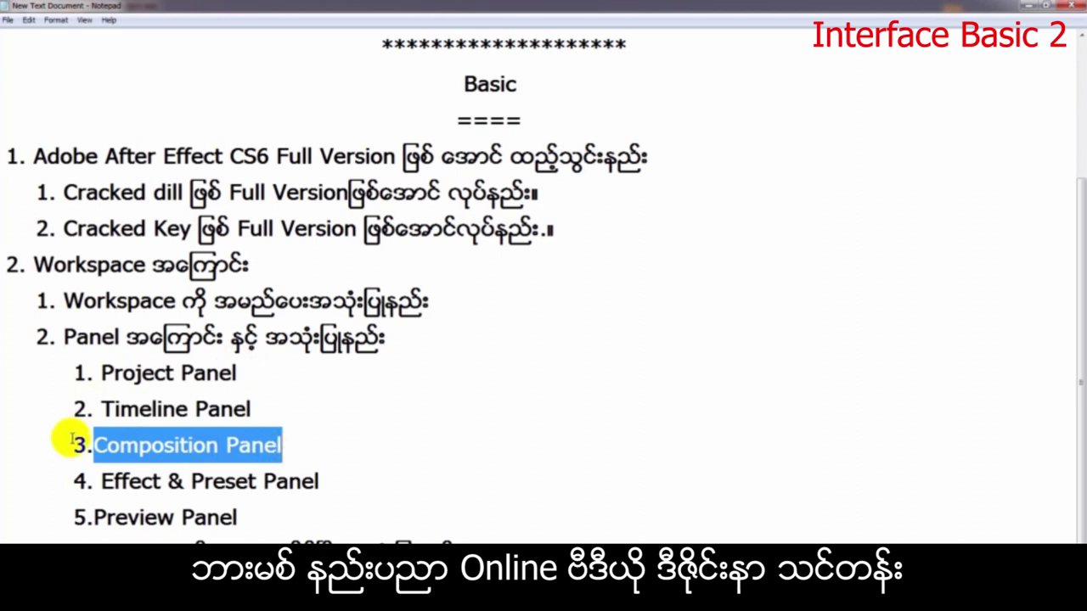
drag(93, 445, 284, 444)
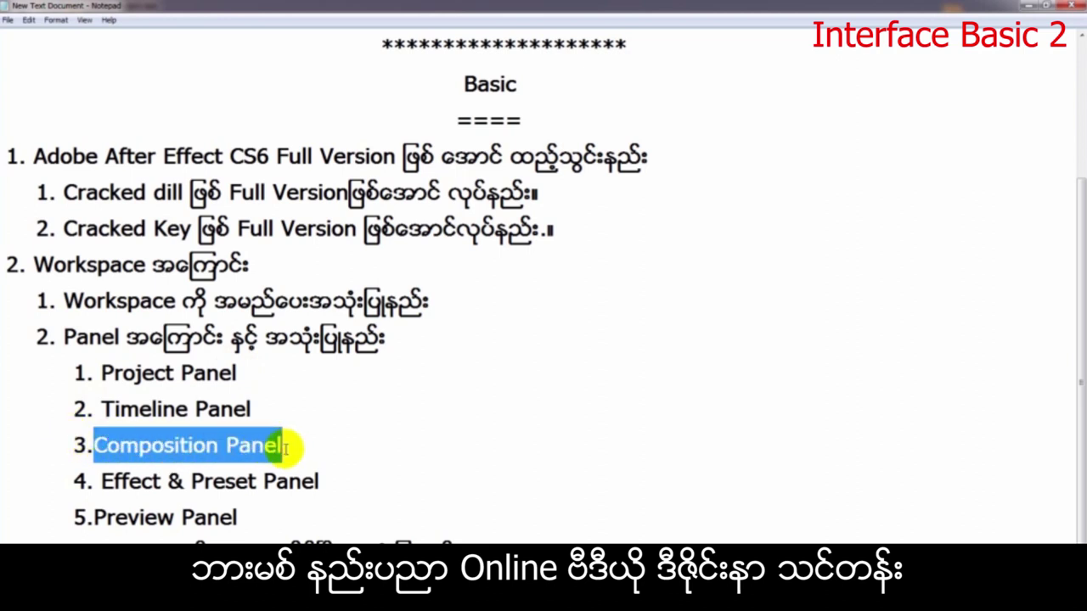
drag(100, 480, 299, 484)
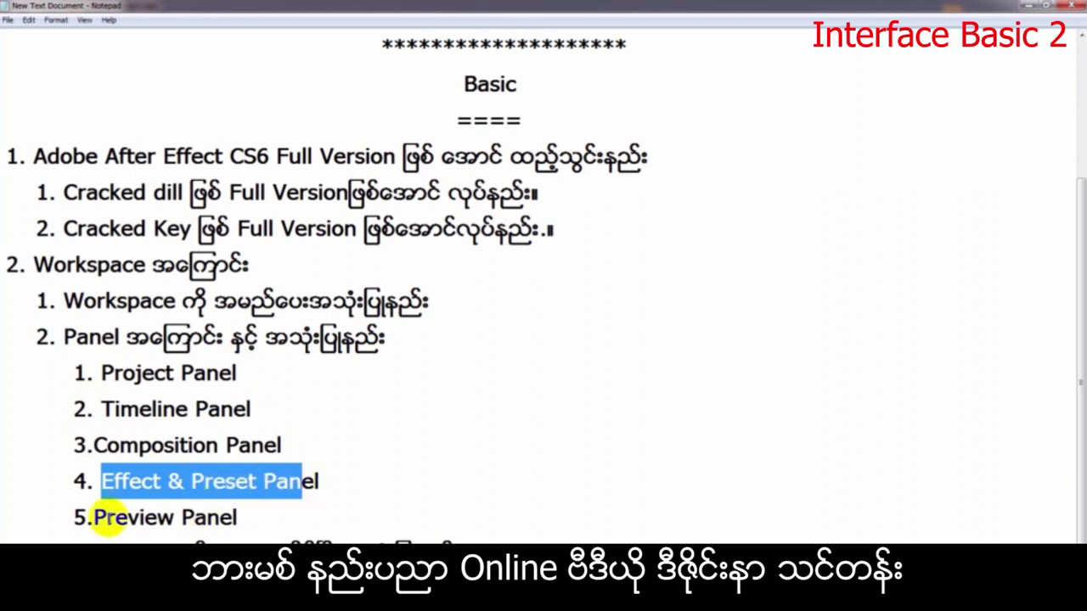
drag(89, 517, 243, 524)
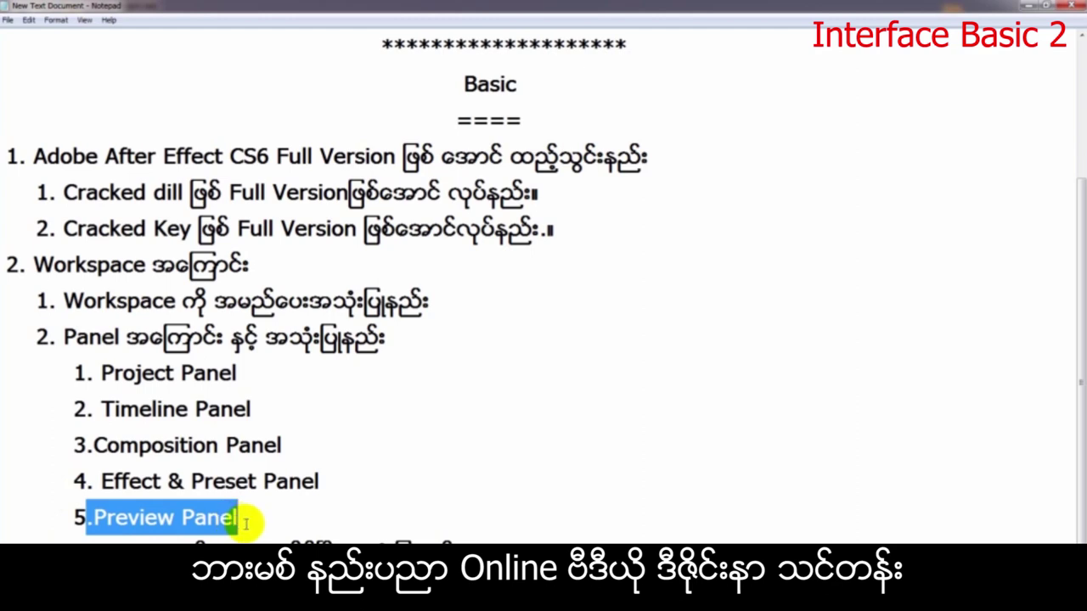
click(239, 516)
scroll(211, 464, up, 1)
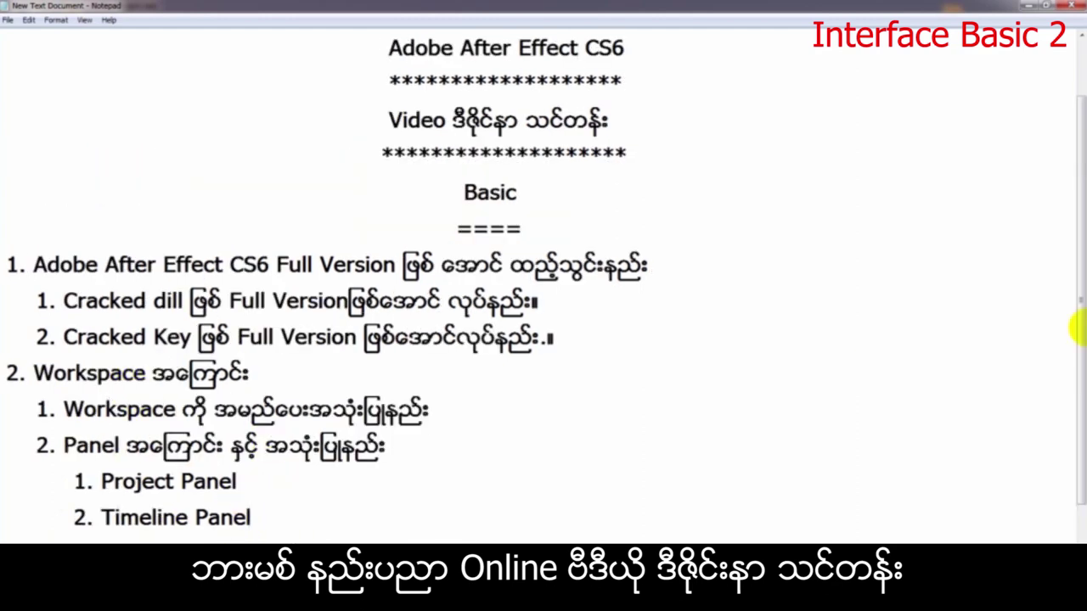
drag(1079, 235, 1072, 318)
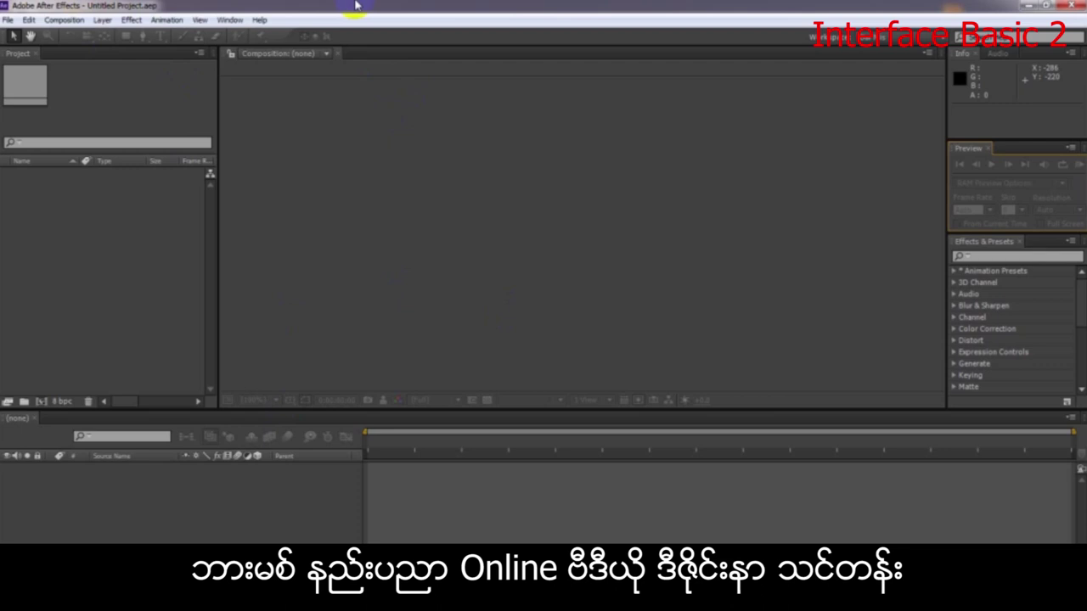
Activate the Project panel, highlight the outline line below Preview Panel in Notepad, and return to After Effects.
click(13, 223)
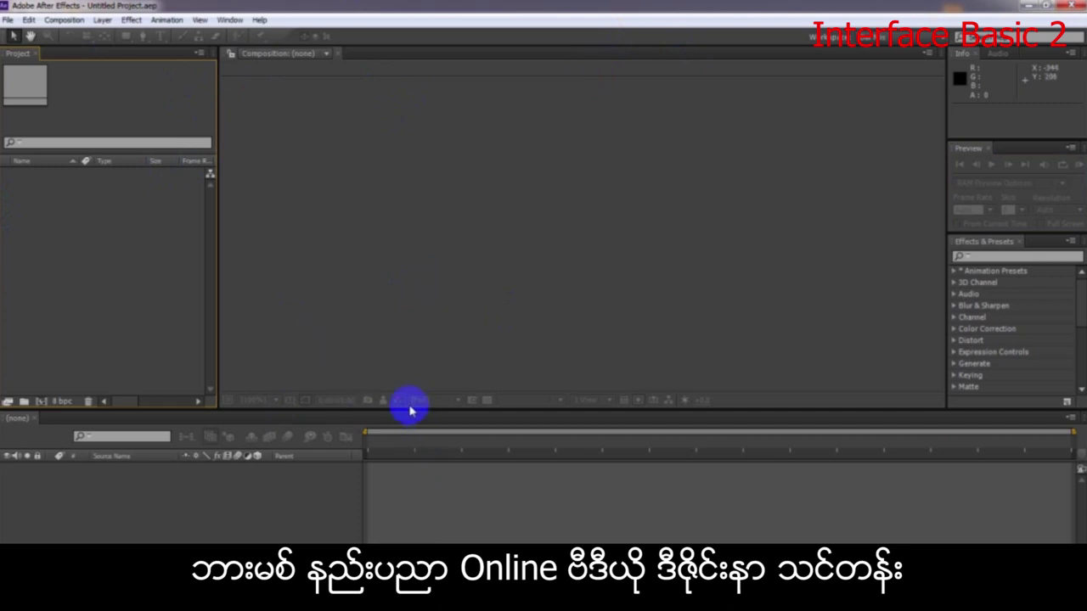
click(55, 595)
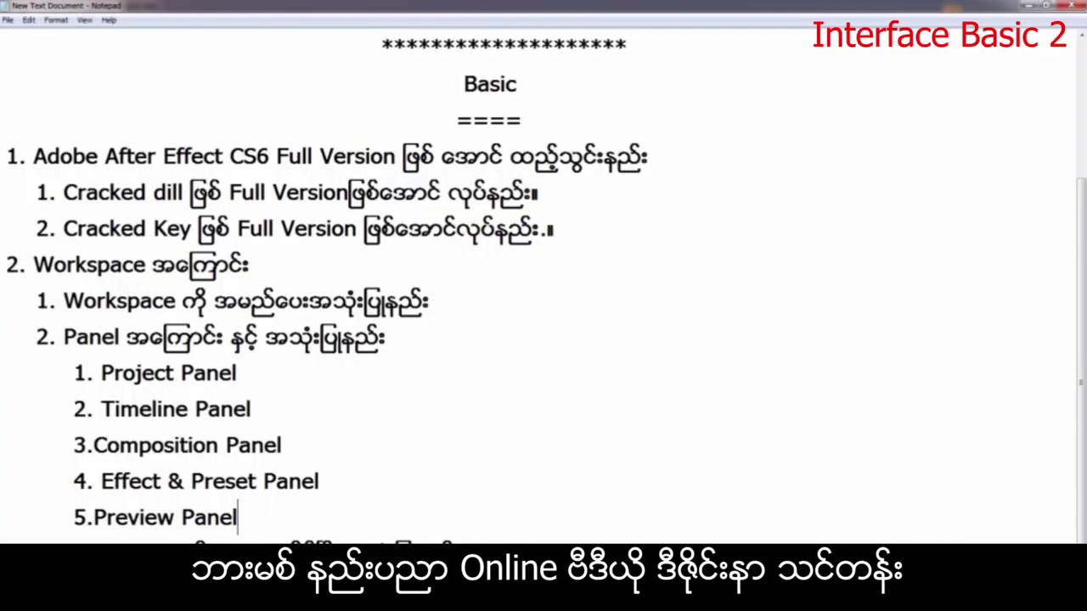
drag(58, 542, 464, 540)
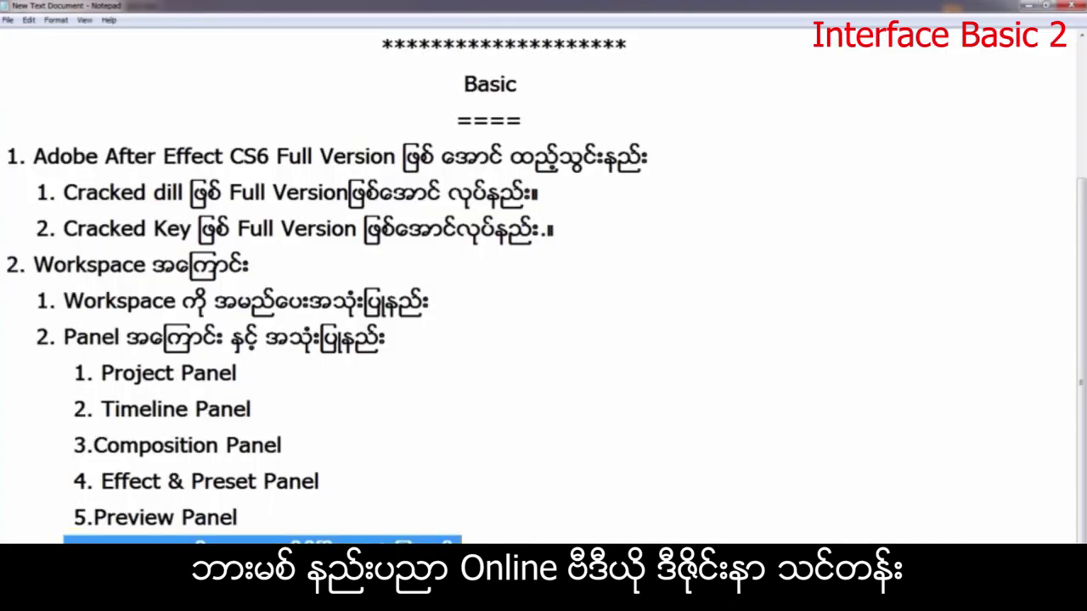
click(1028, 7)
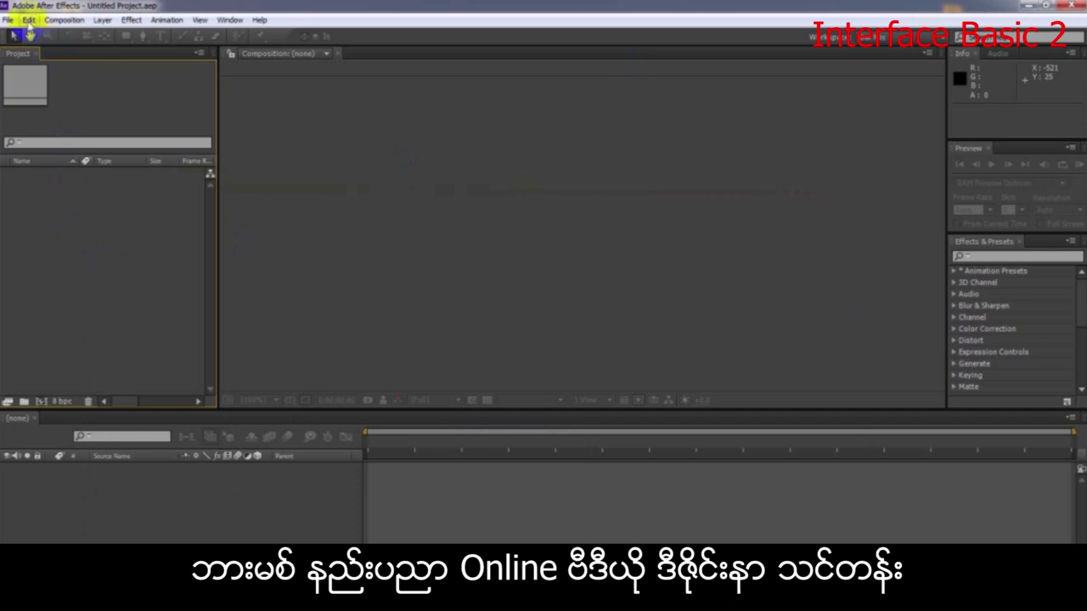
Activate the Timeline and Composition panels, and open the Appearance preferences.
click(193, 500)
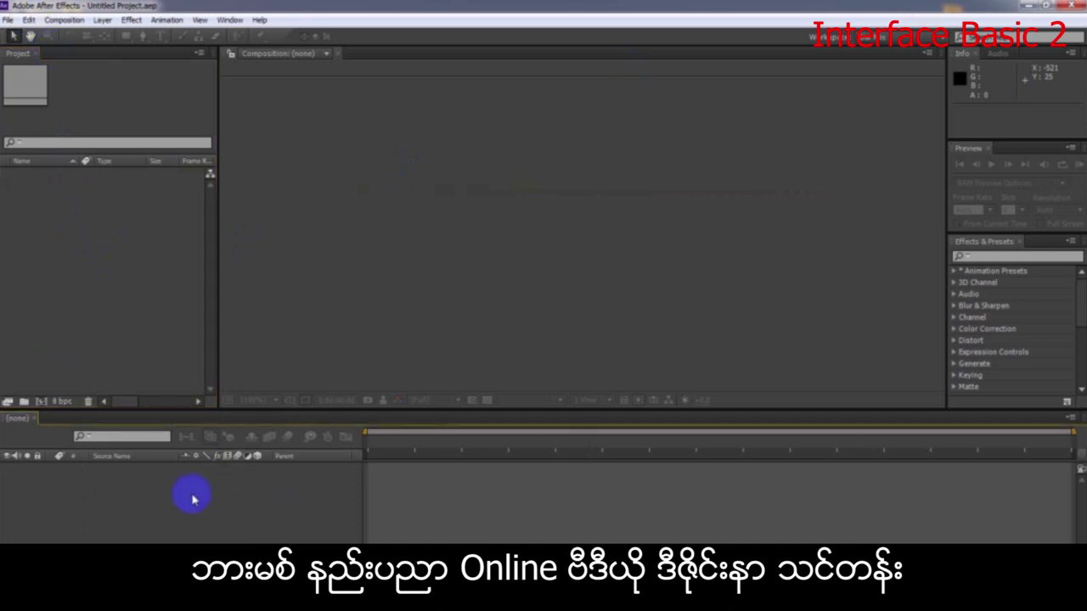
click(392, 91)
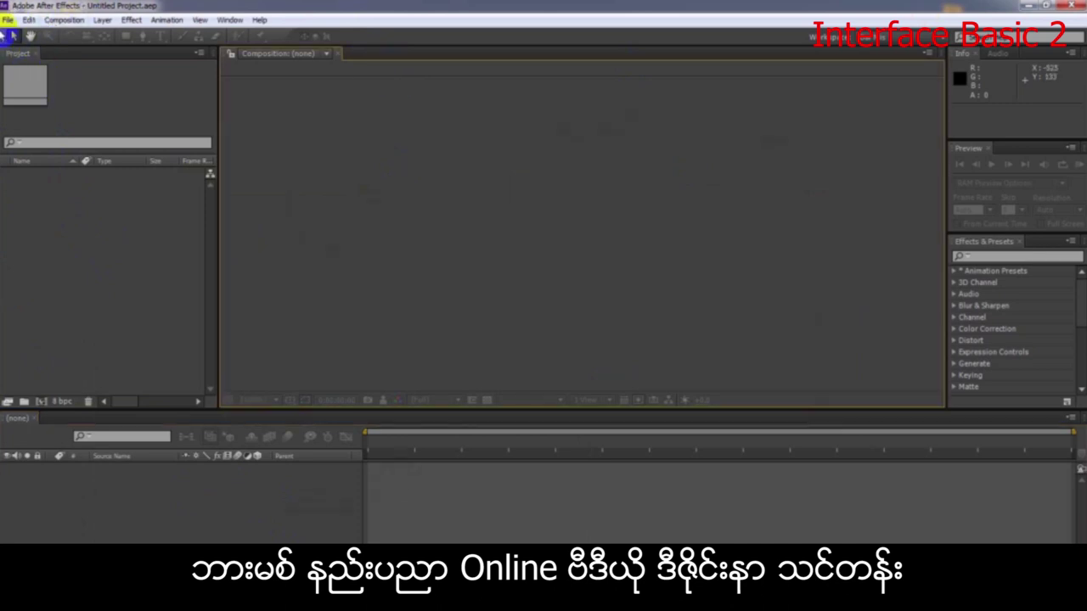
click(28, 19)
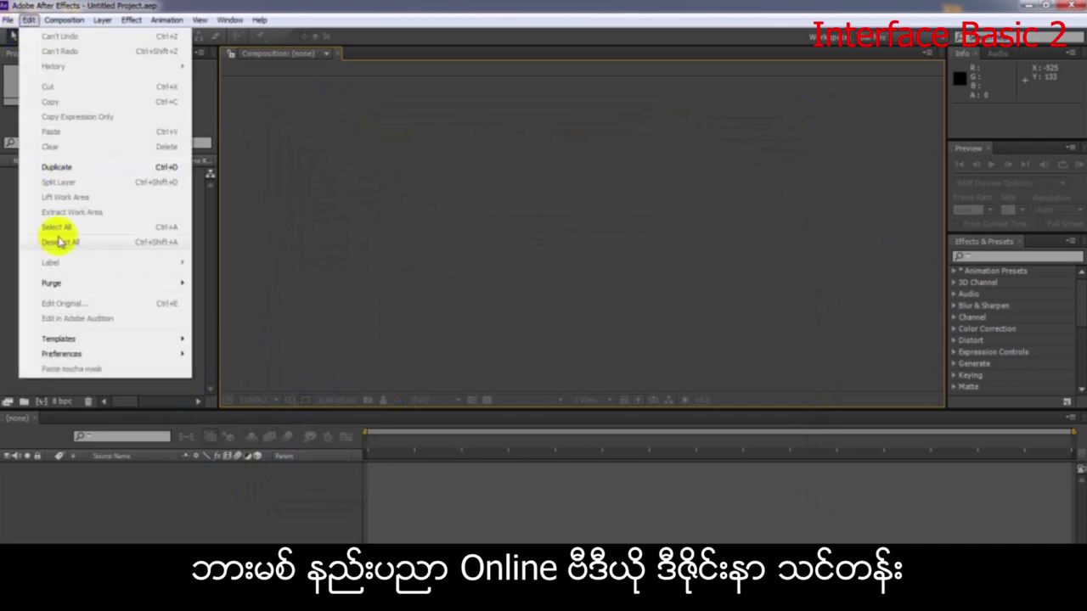
mouse_move(58, 353)
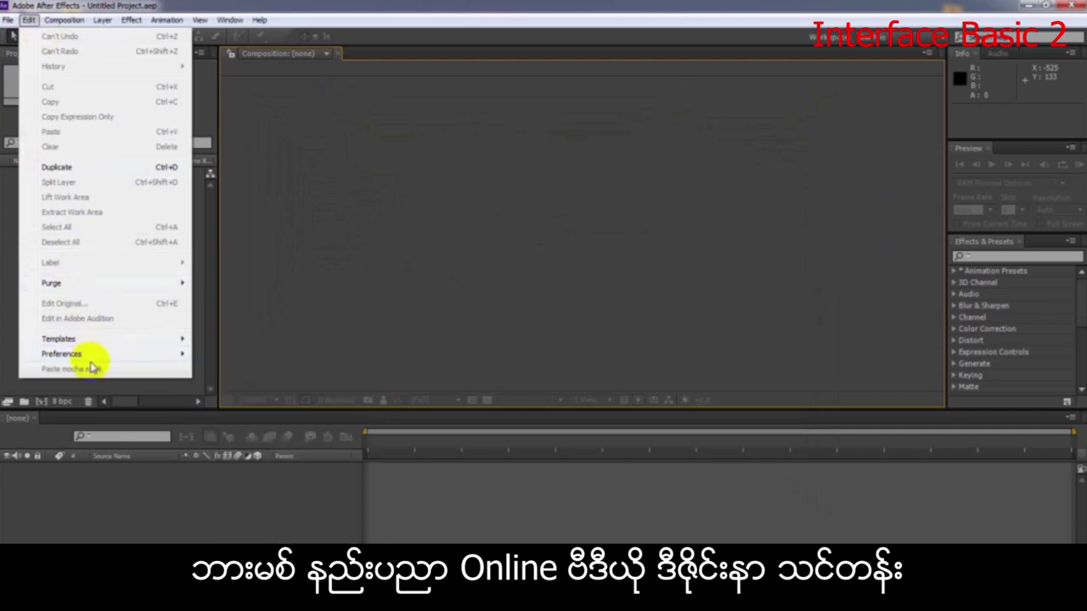
mouse_move(92, 356)
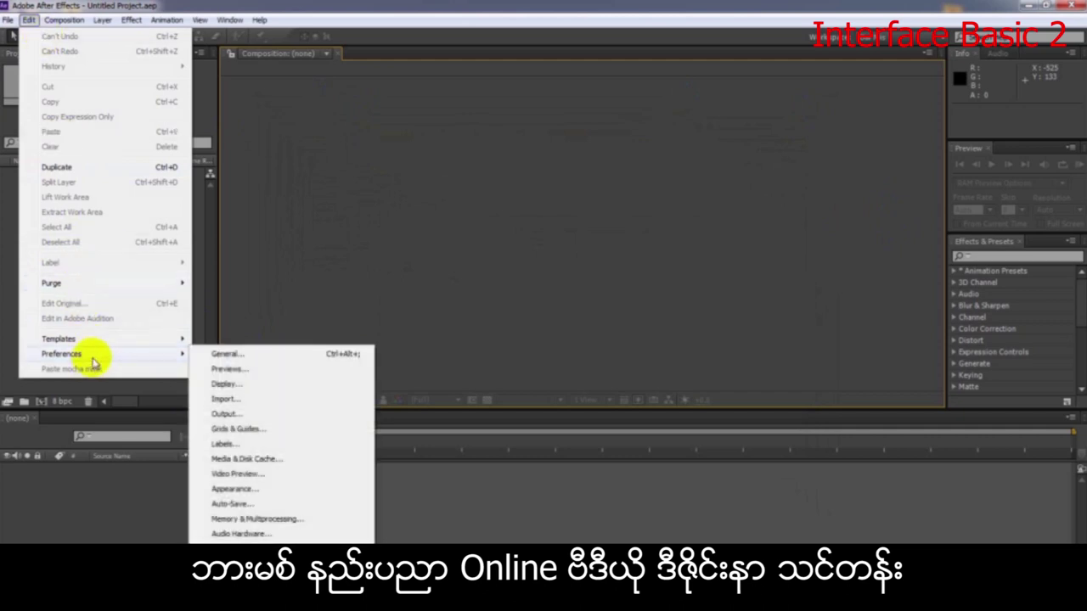
click(238, 490)
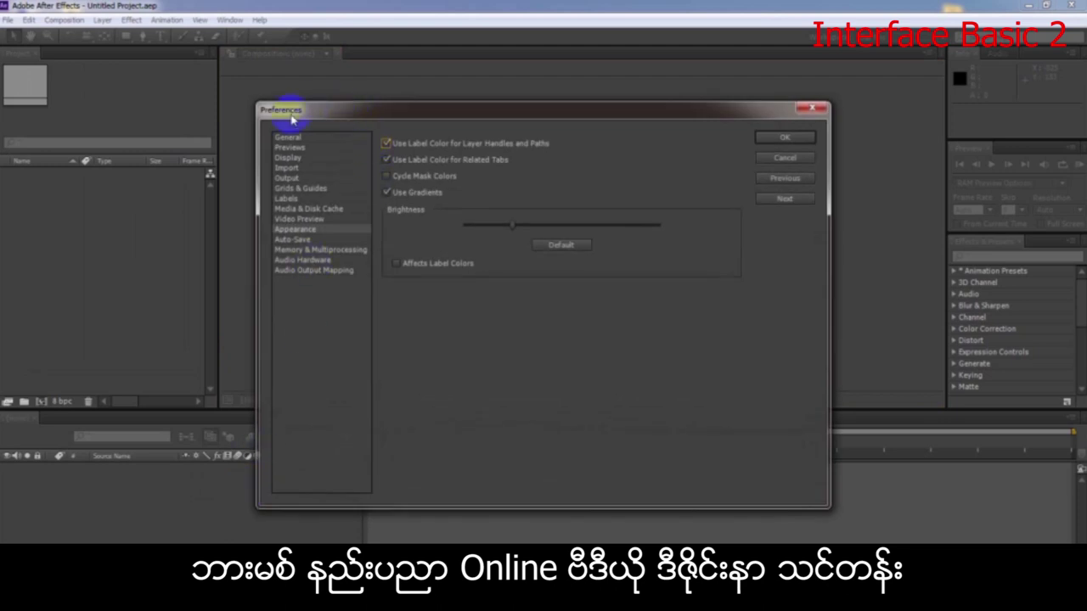
drag(295, 120, 292, 119)
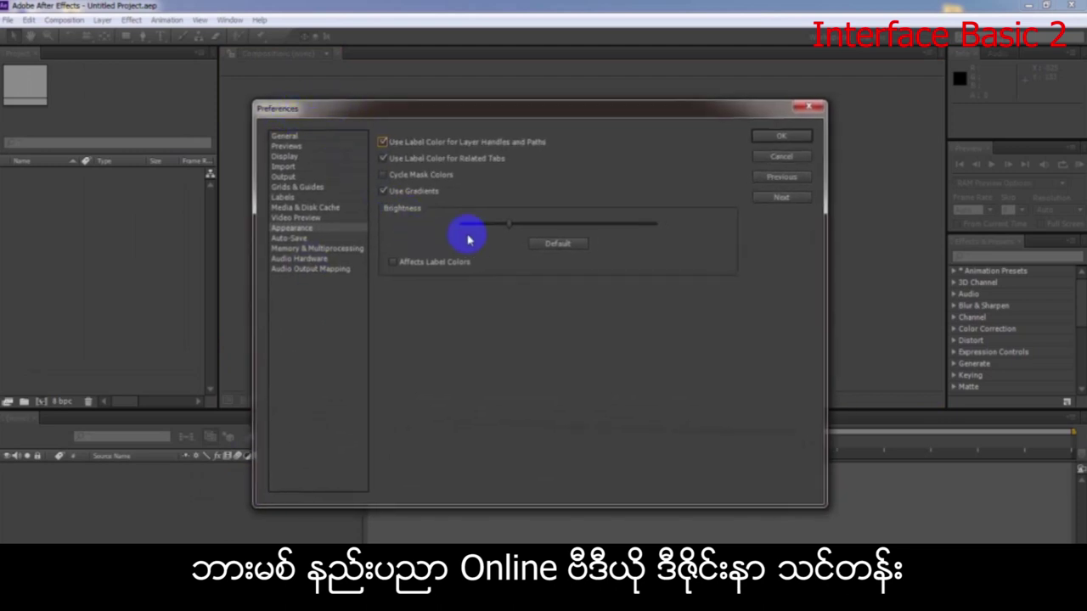
Try the interface brightness at its darkest and lightest levels, and restore the default brightness.
drag(504, 231, 510, 231)
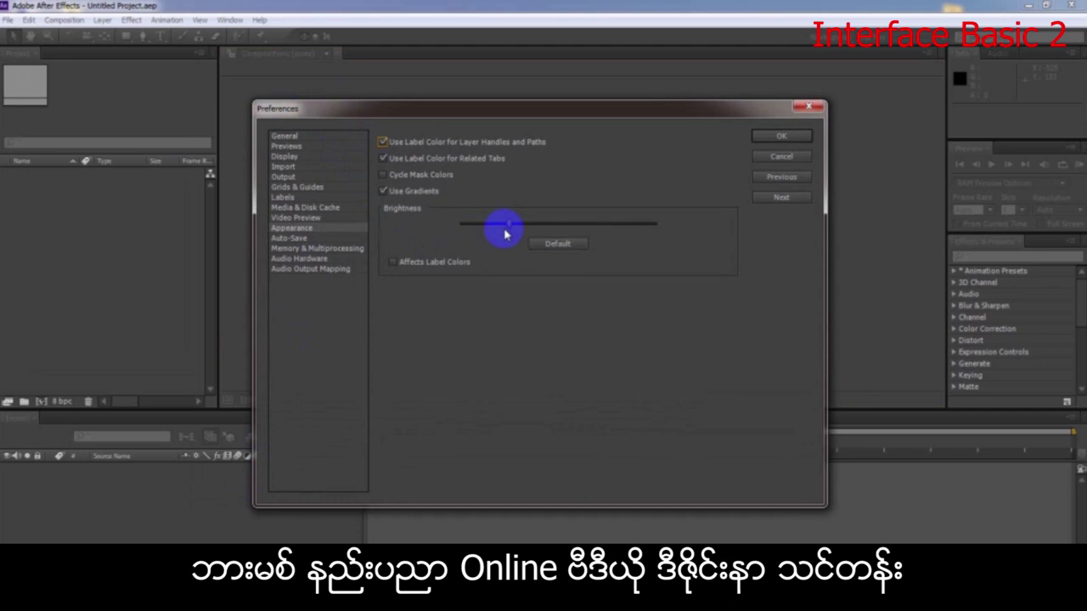
drag(505, 226, 435, 232)
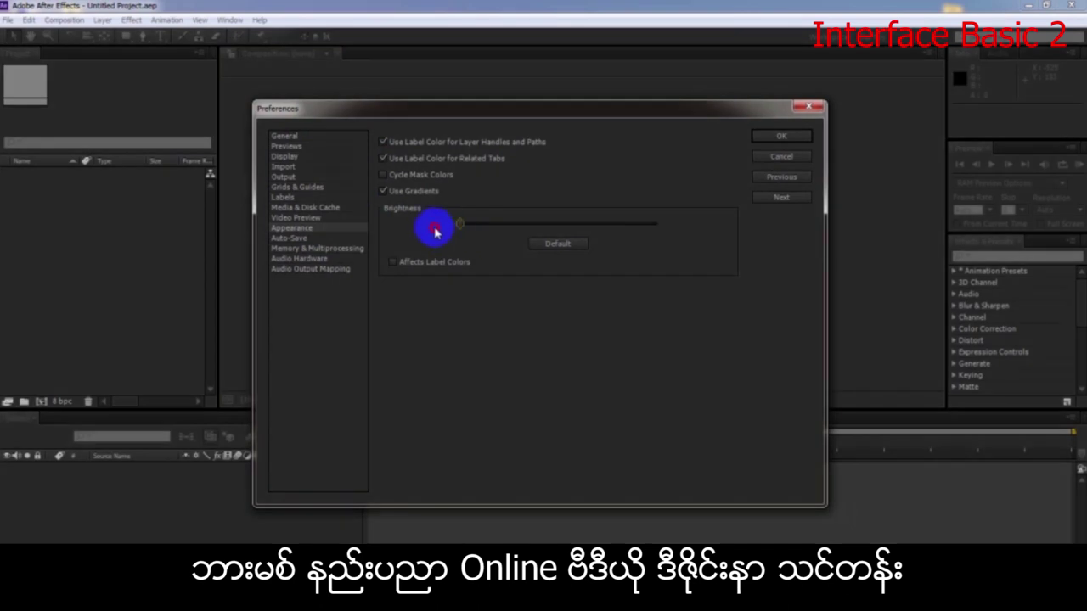
drag(436, 231, 676, 229)
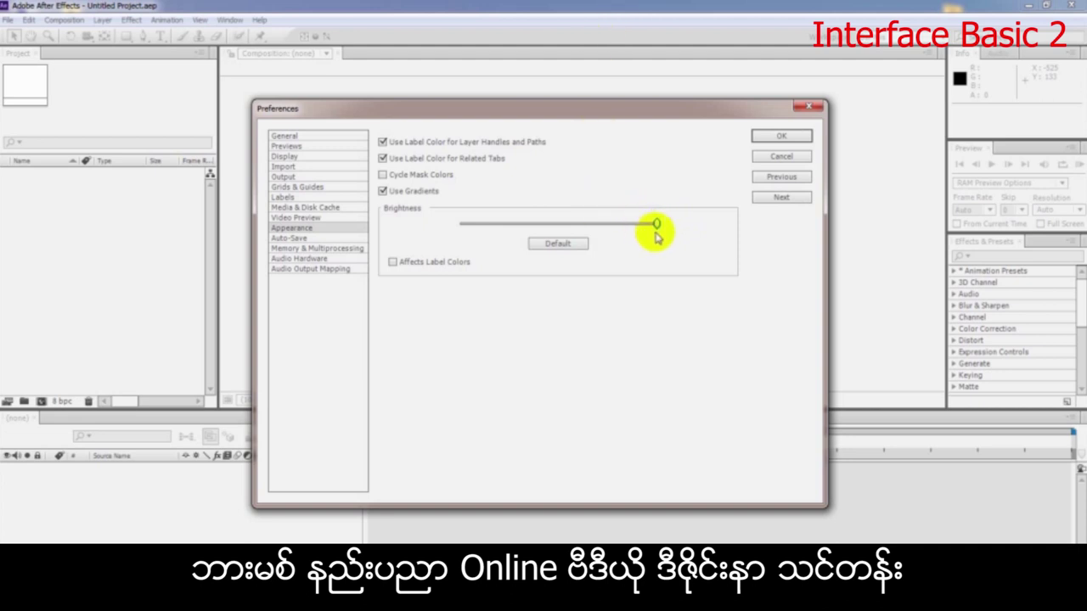
mouse_move(658, 226)
mouse_down()
mouse_move(589, 225)
mouse_move(676, 228)
mouse_up()
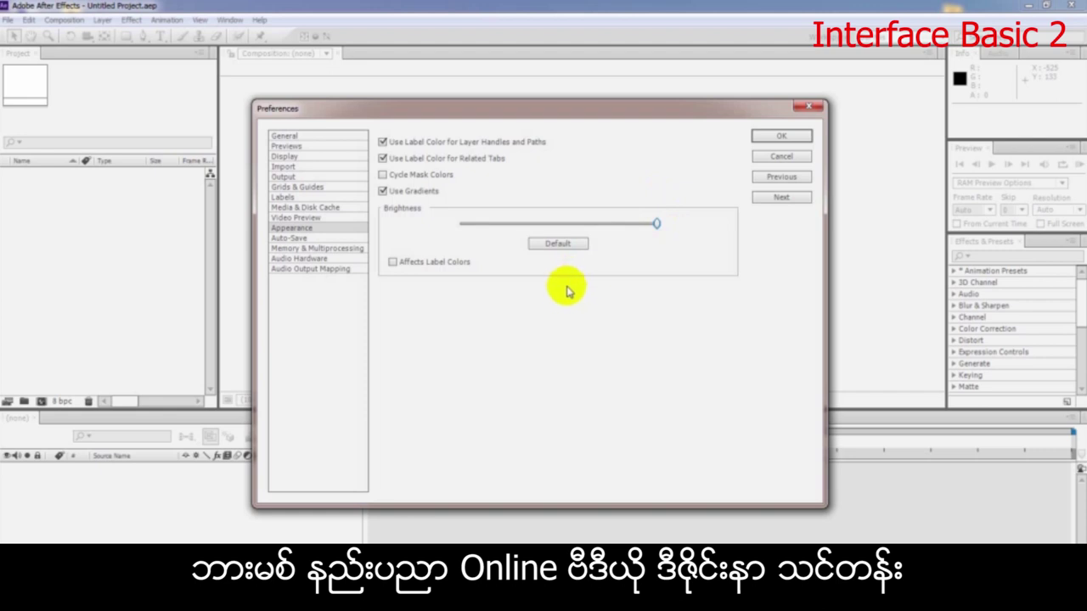
click(559, 245)
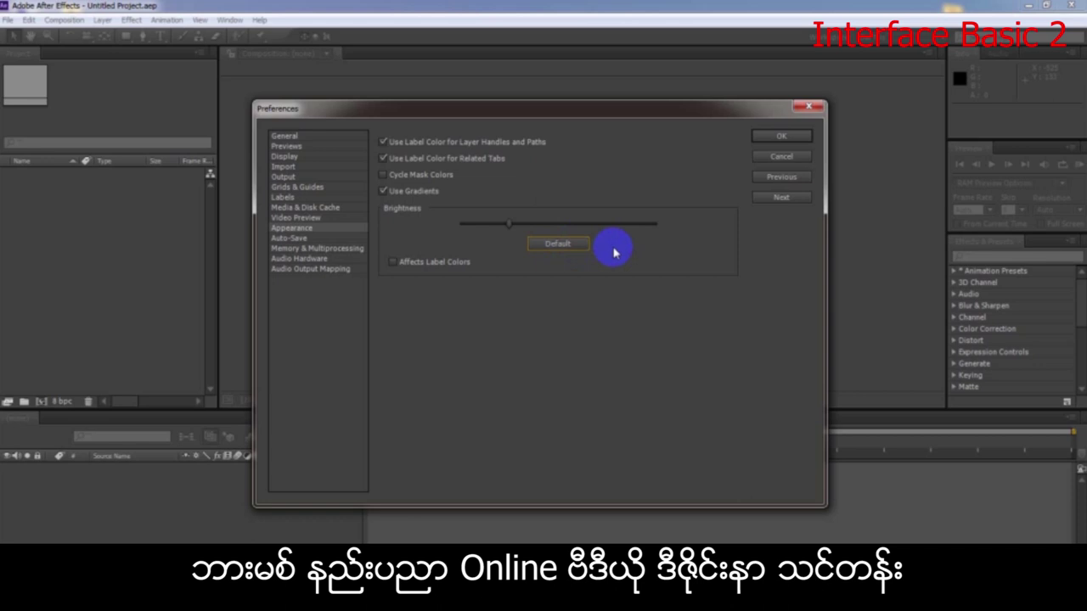
Set the interface brightness to the darkest level and apply the Appearance preferences.
drag(506, 231, 451, 230)
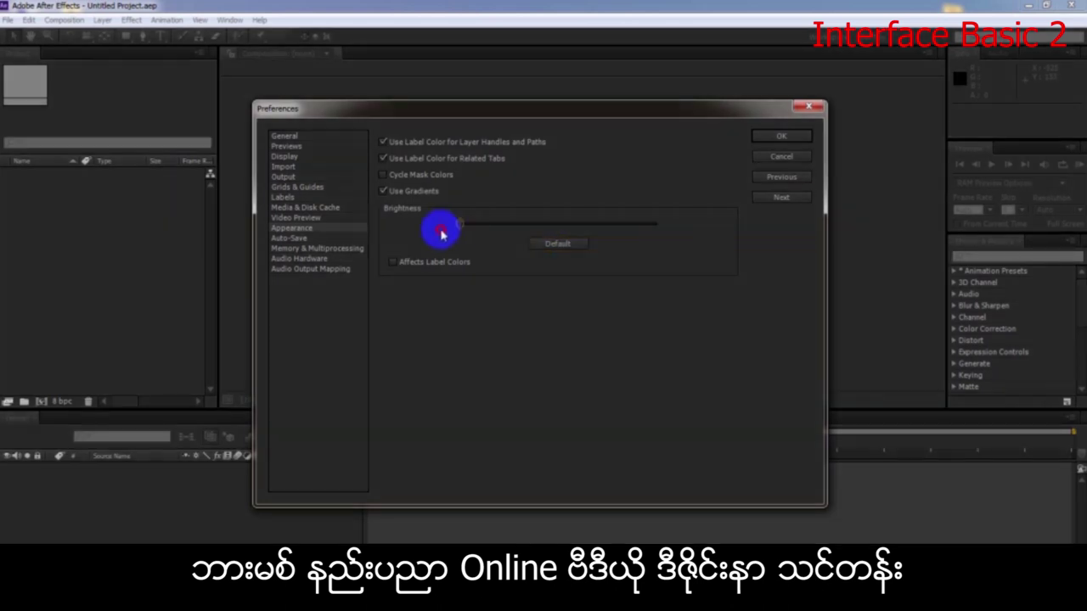
click(559, 246)
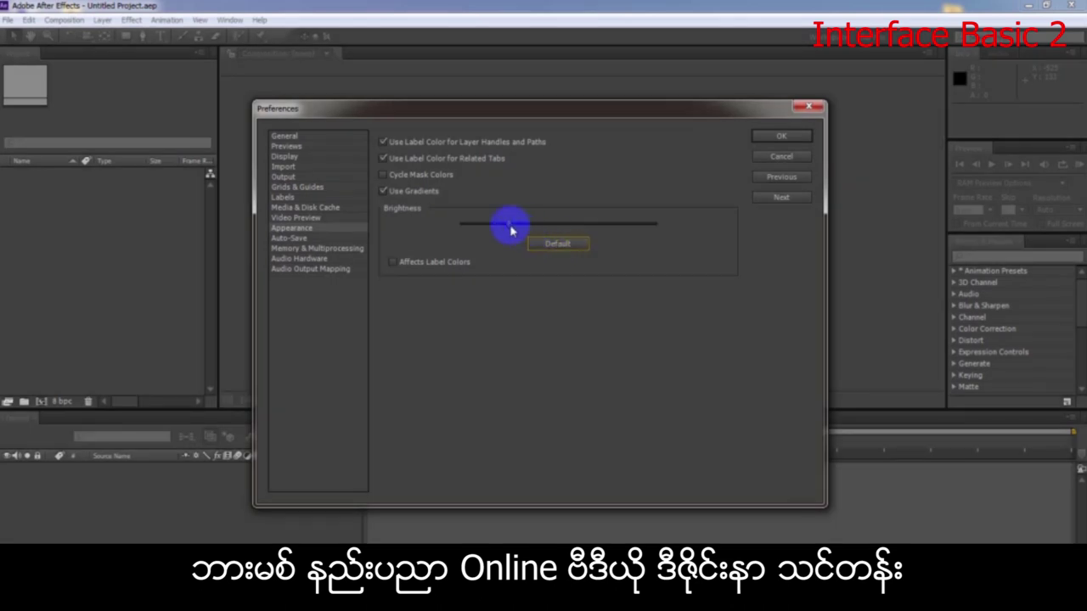
drag(510, 227, 408, 217)
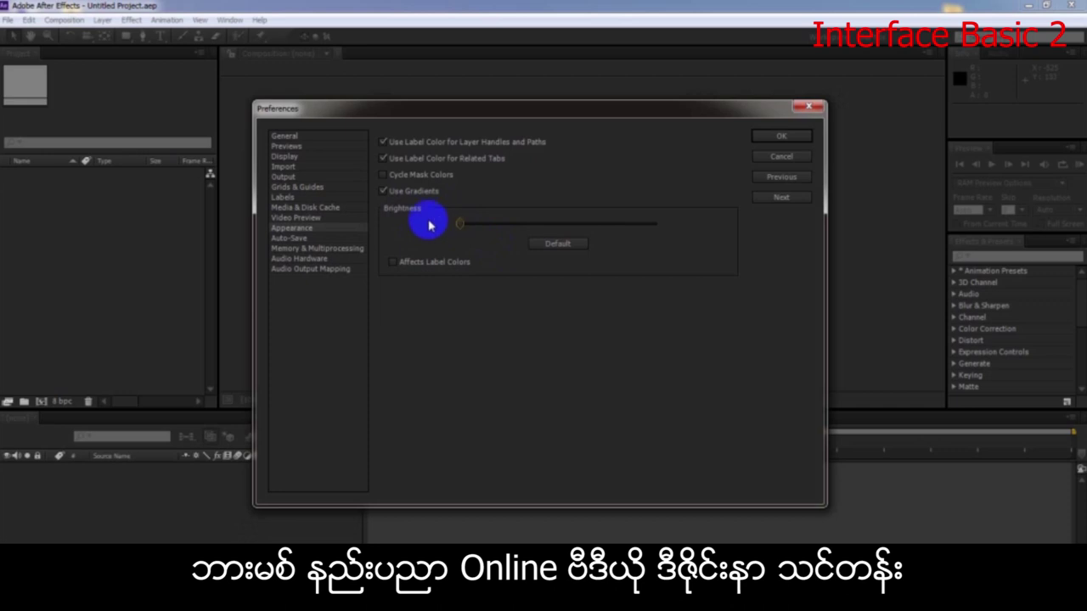
click(770, 137)
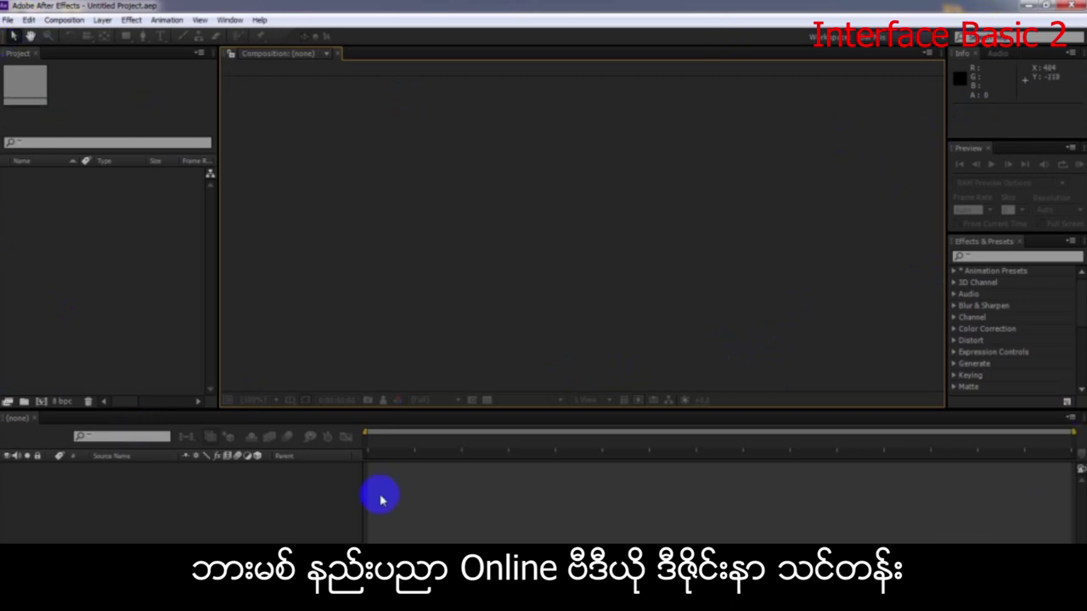
Switch to the Notepad outline, highlight the entries from Project Panel through Effect & Preset Panel one by one, and return to After Effects.
key(alt+Tab)
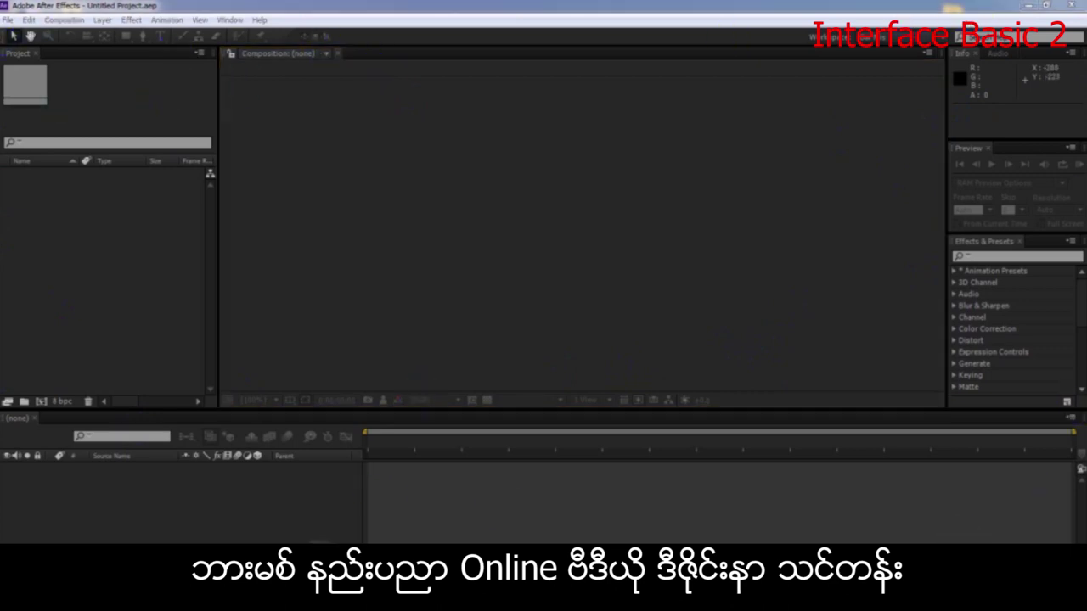
drag(101, 373, 255, 376)
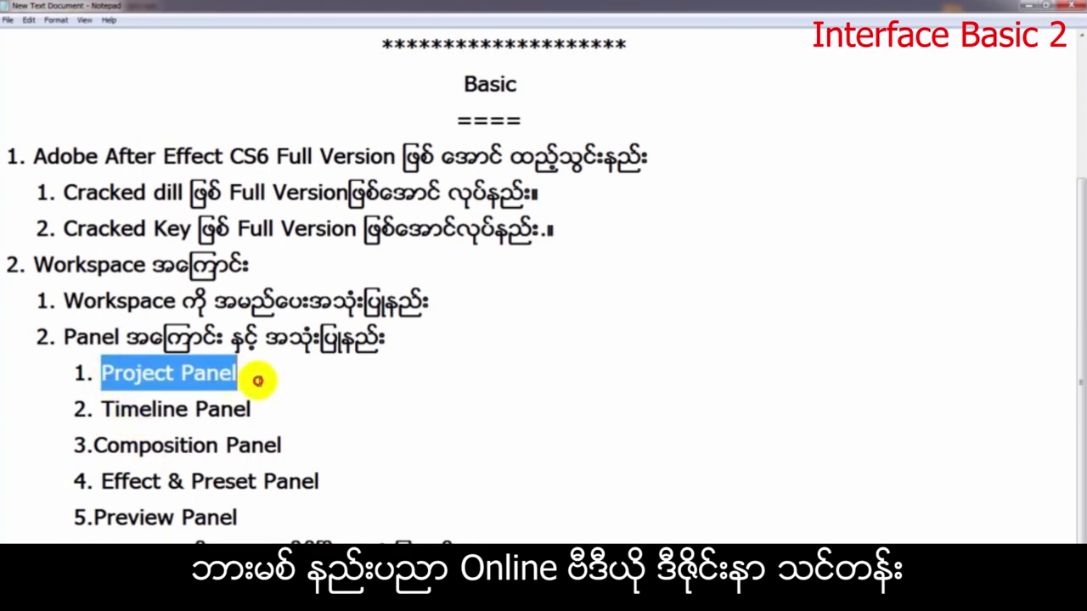
drag(99, 410, 315, 419)
drag(86, 445, 315, 456)
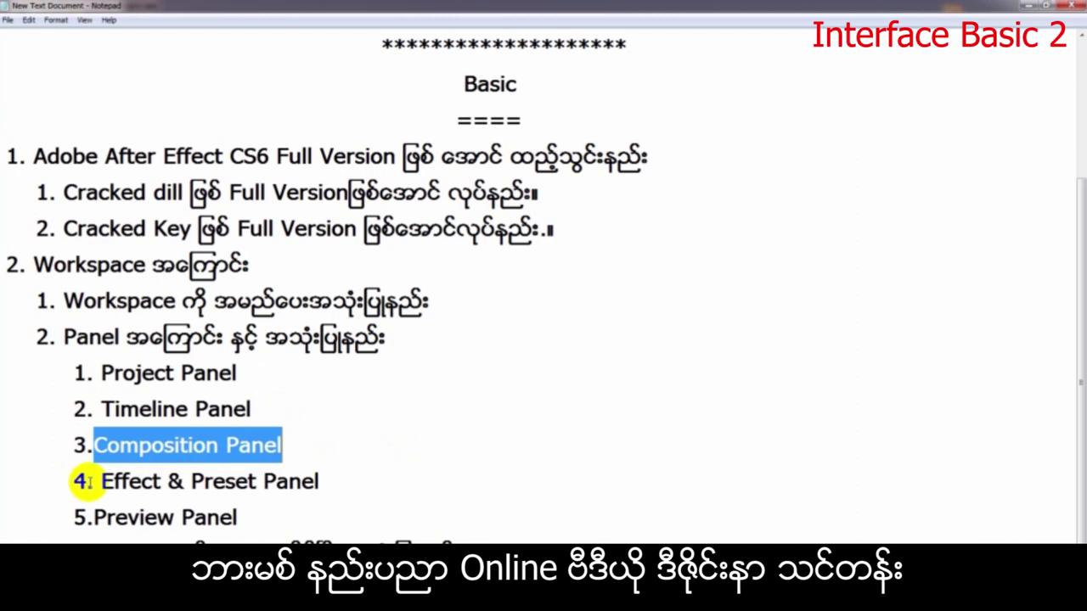
drag(94, 482, 333, 512)
scroll(170, 501, up, 1)
scroll(169, 501, up, 1)
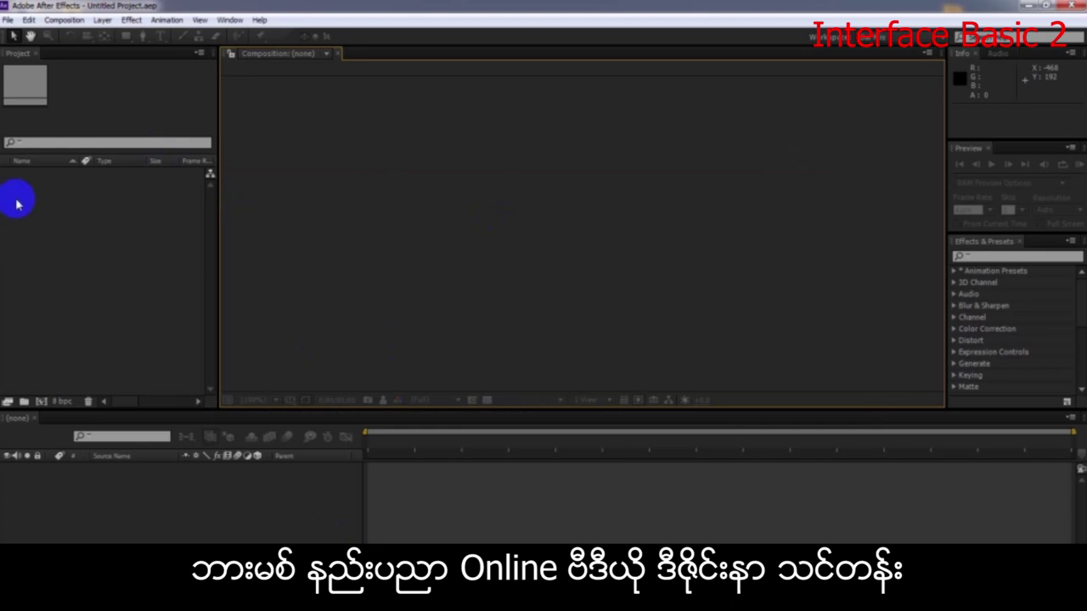
Activate the Project, Timeline, Composition, Effects & Presets and Preview panels one after another in the darkened interface.
click(17, 204)
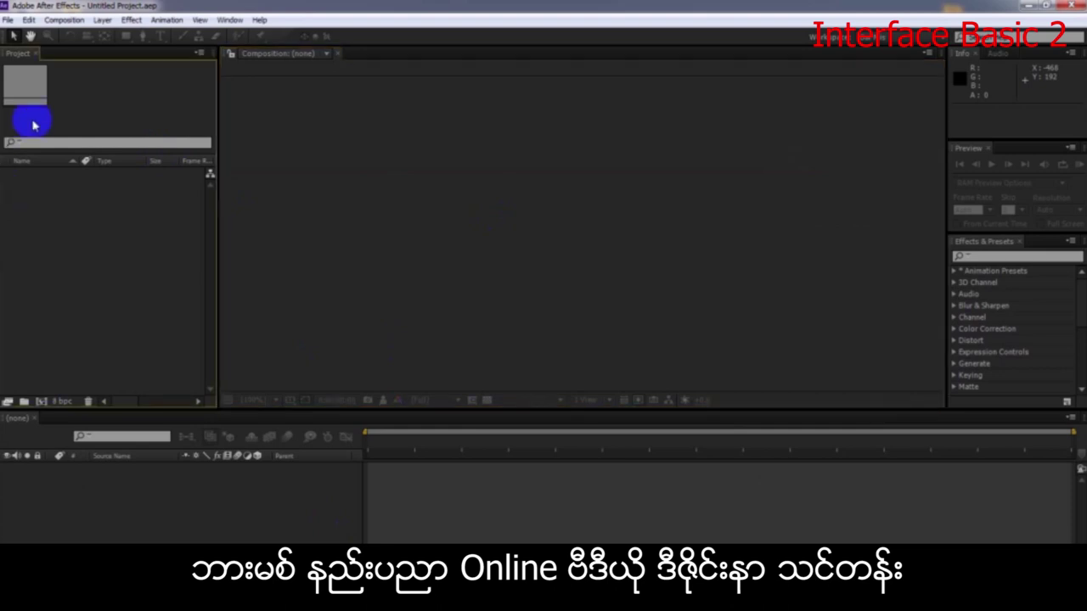
click(286, 441)
click(570, 213)
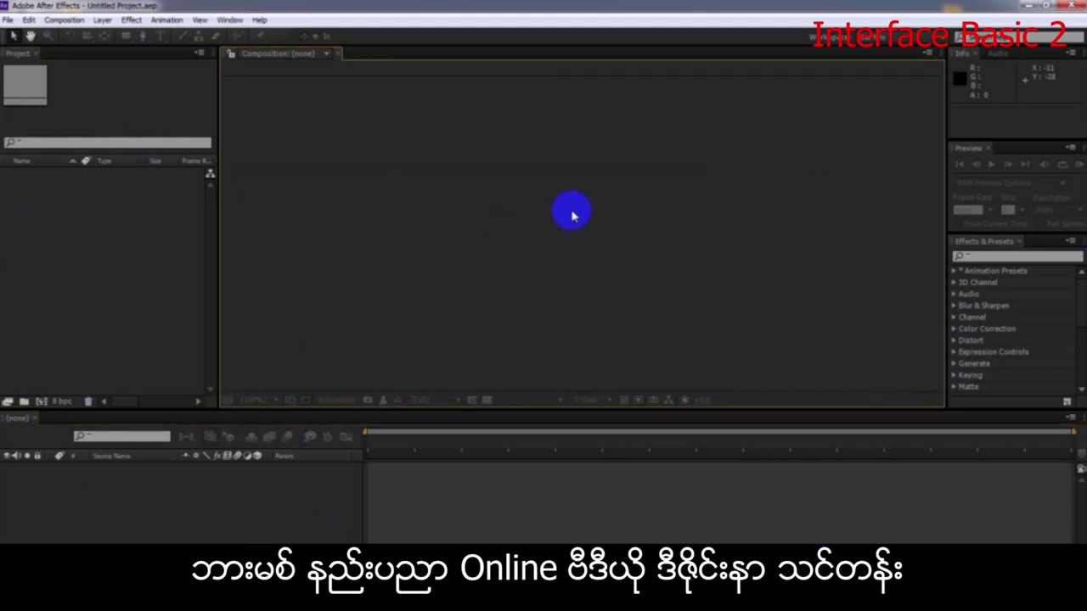
click(977, 243)
click(975, 151)
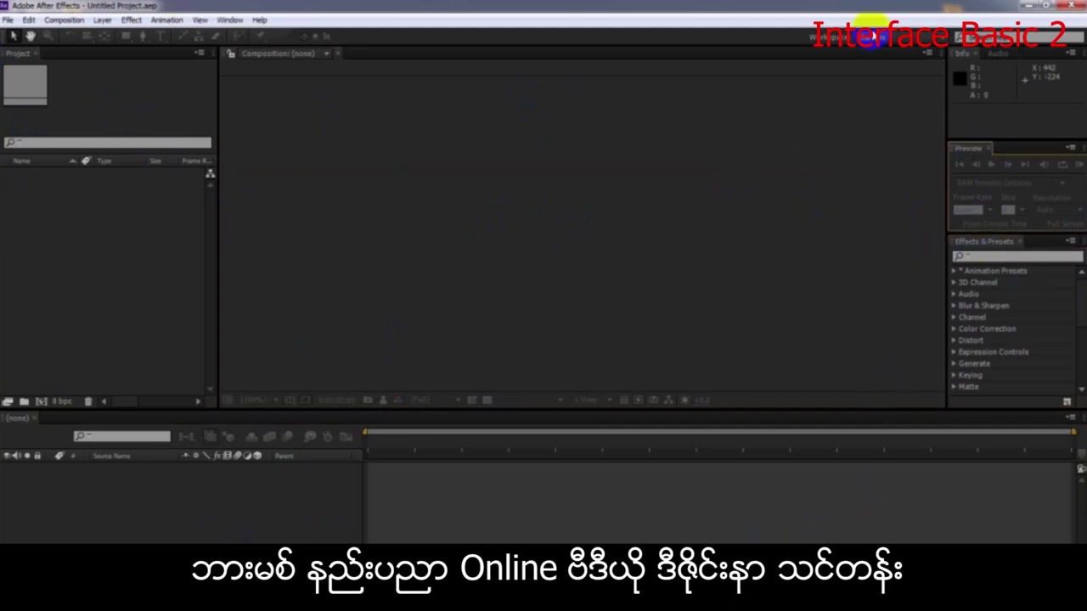
Review the list of workspaces with its New, Delete and Reset "Bar Mis" options, and close it without choosing any.
click(879, 37)
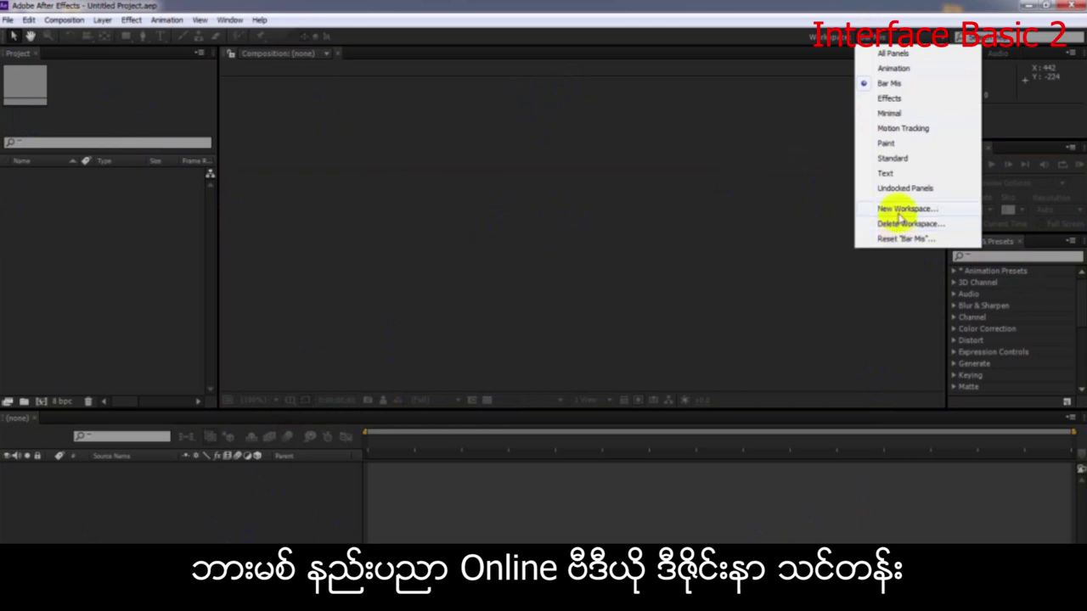
click(895, 240)
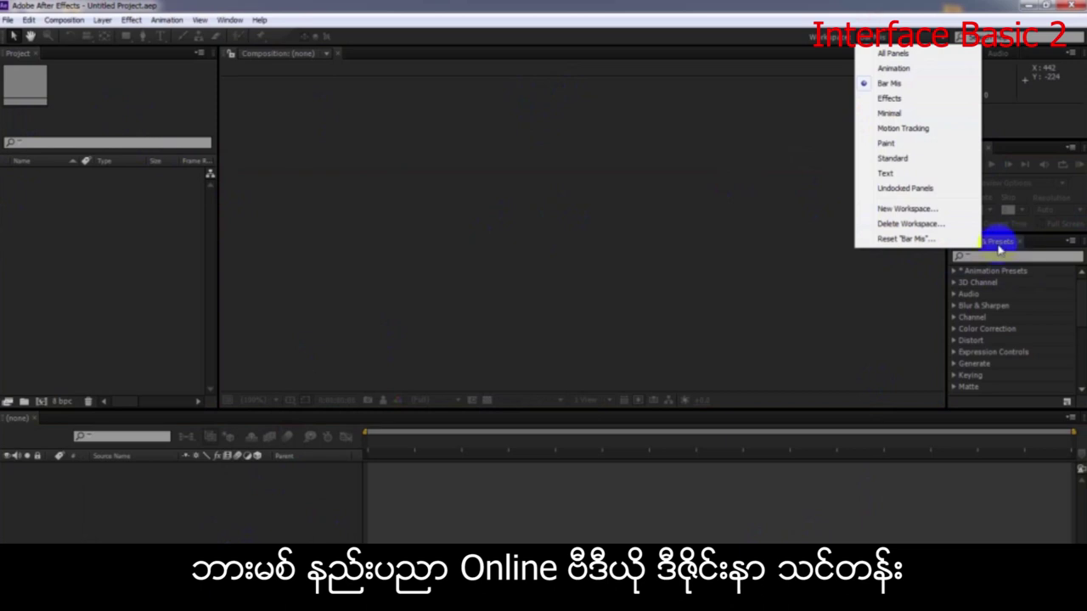
click(865, 305)
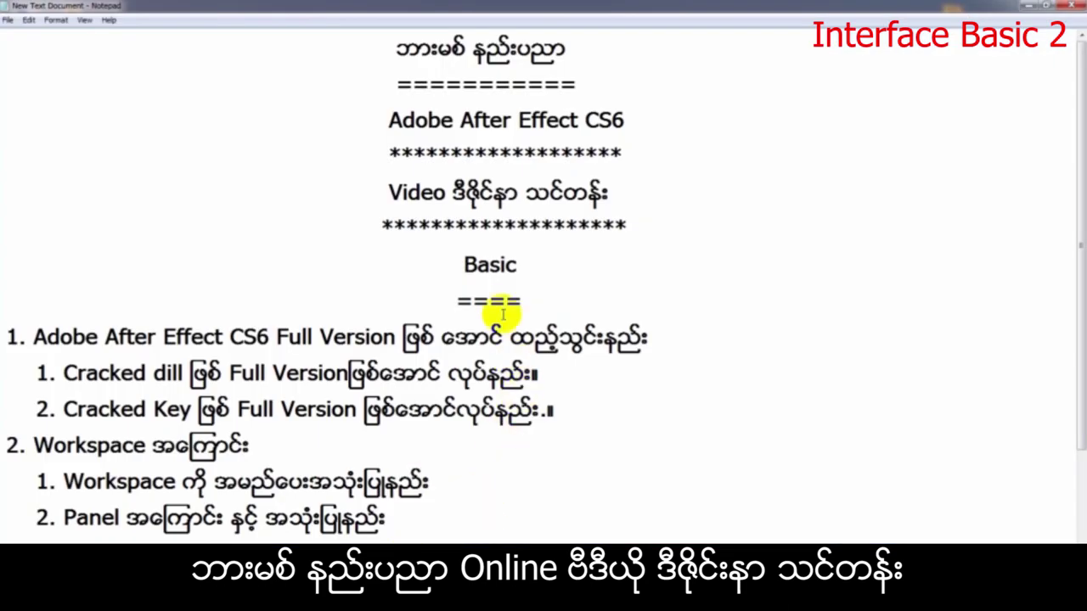
Switch to the Notepad outline, highlight the Basic heading and the main Workspace heading, and clear the selection.
drag(453, 262, 548, 263)
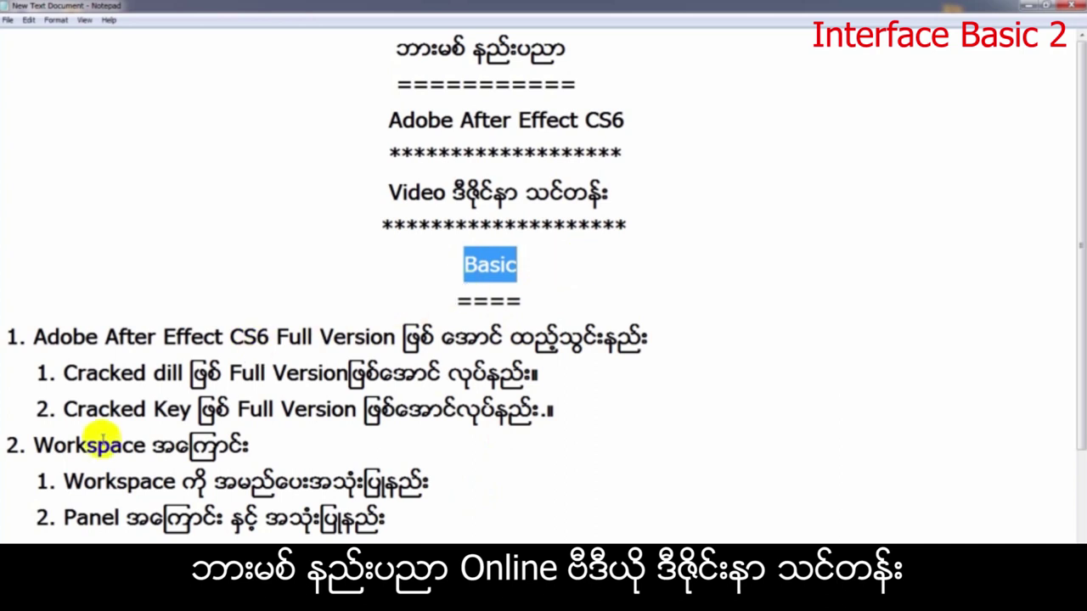
drag(29, 443, 280, 454)
click(281, 448)
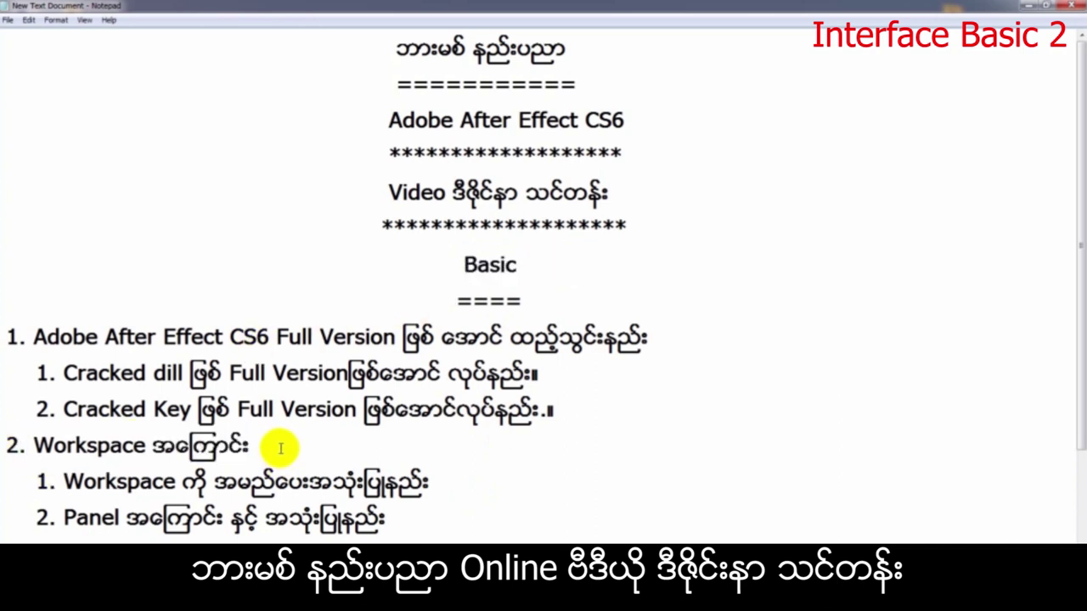